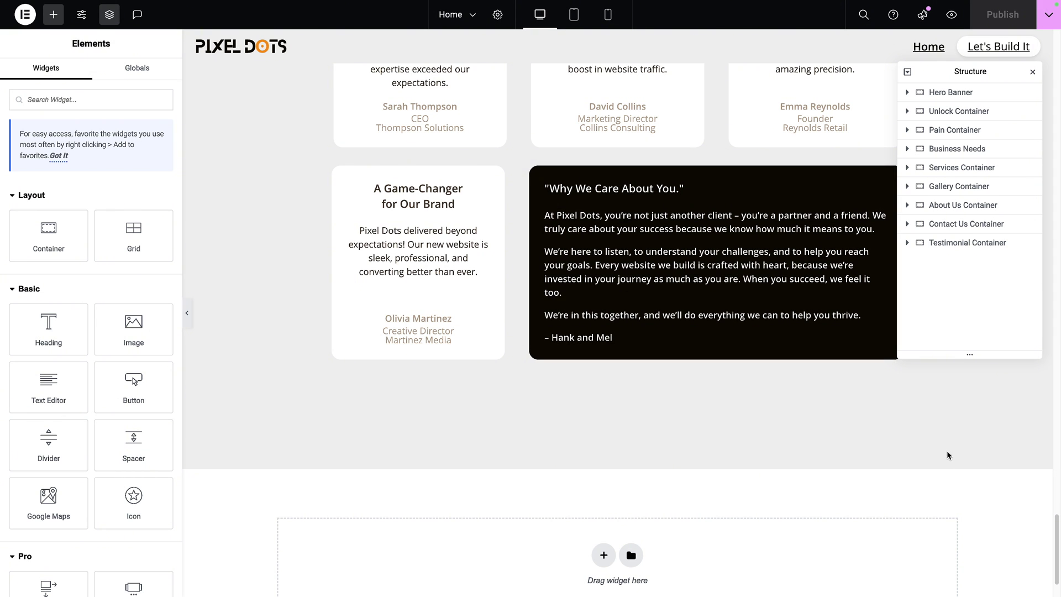
# Step: Open the saved templates and list all of them
pyautogui.moveTo(59, 224)
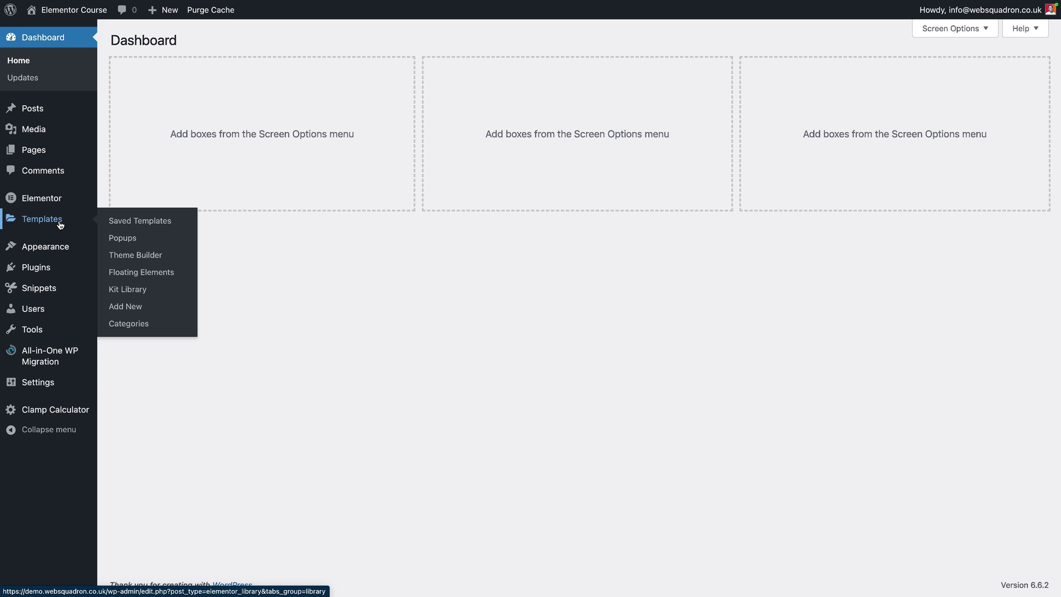
pyautogui.click(126, 223)
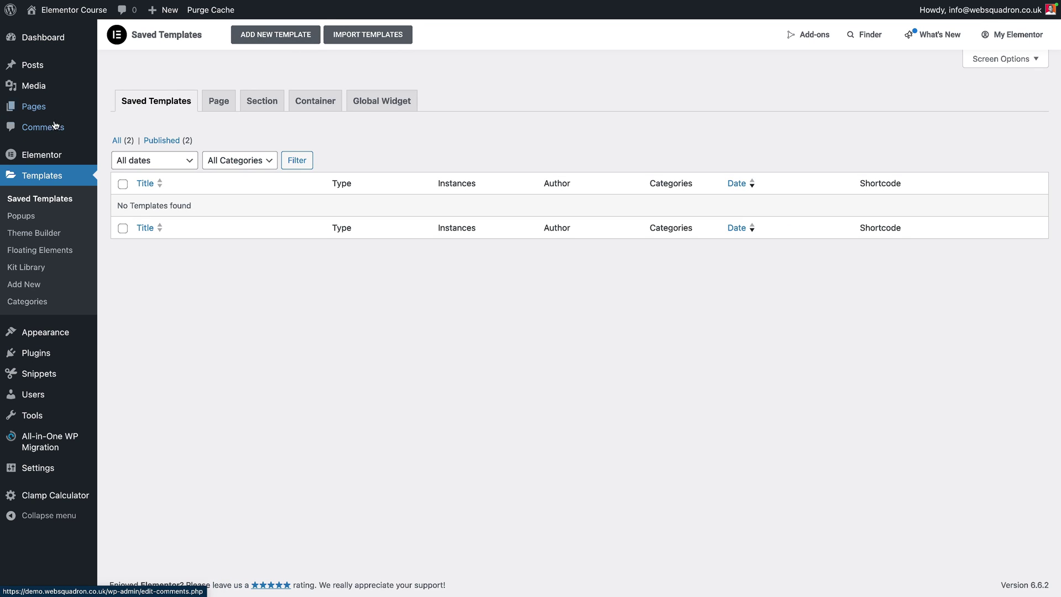
pyautogui.click(117, 142)
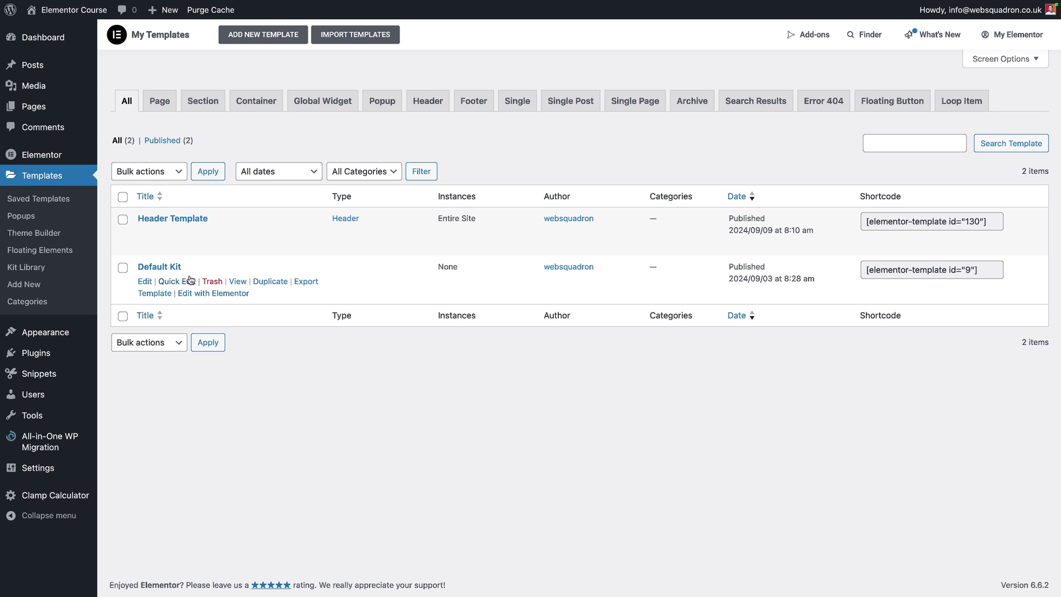
# Step: Create a new Footer template named "Footer Template" and dismiss the template library
pyautogui.click(281, 38)
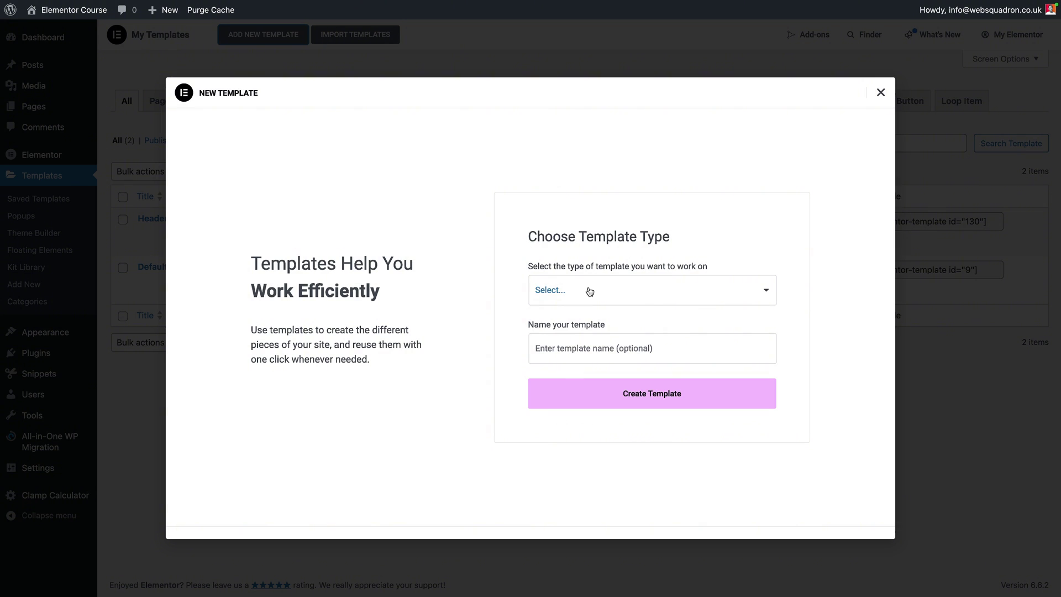
pyautogui.click(590, 291)
pyautogui.click(595, 361)
pyautogui.press('Tab')
pyautogui.write('Footer Template')
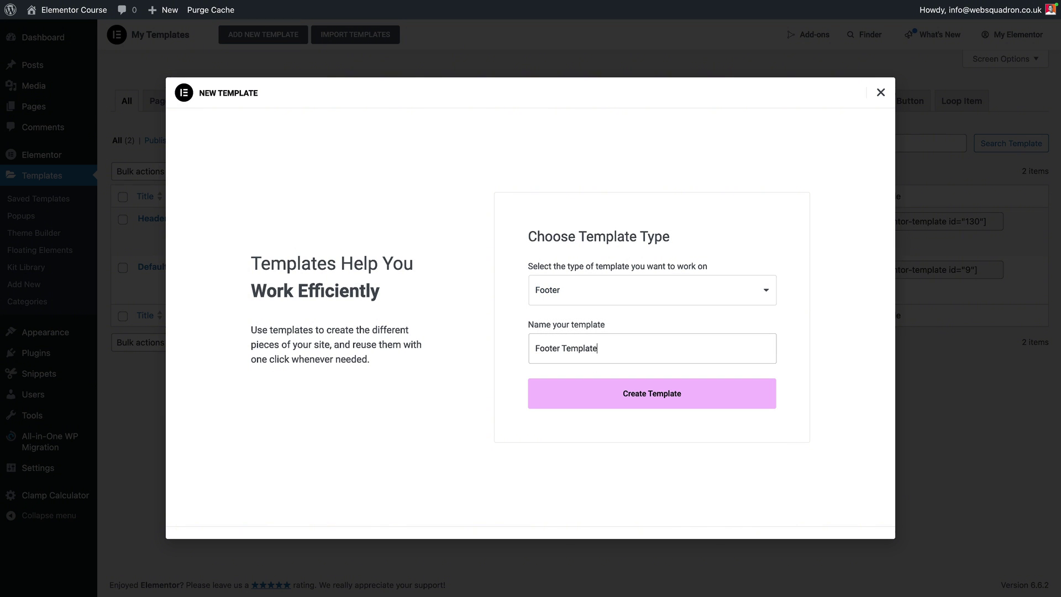
pyautogui.click(639, 395)
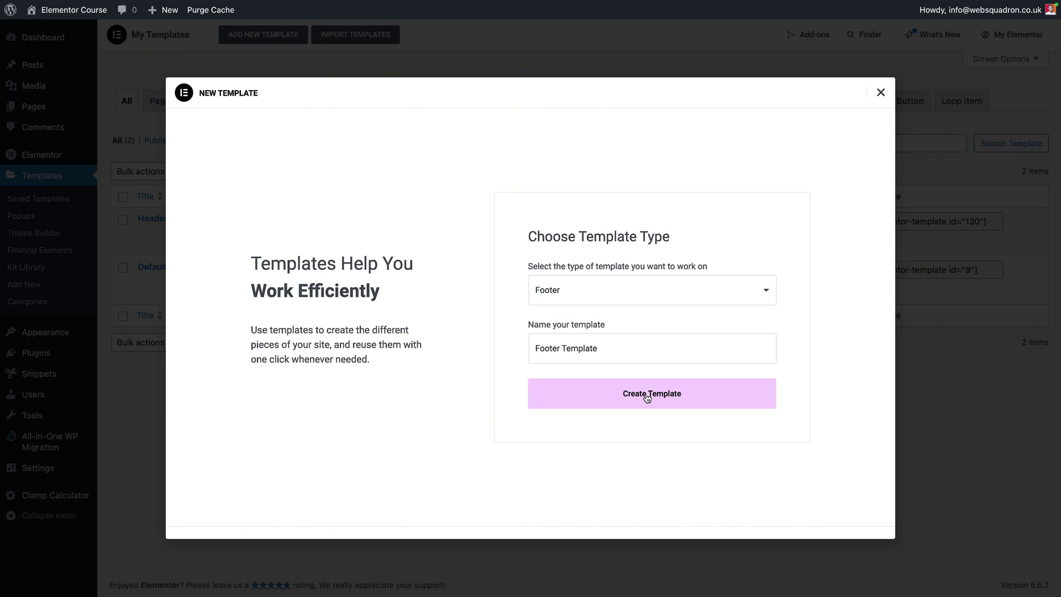
pyautogui.press('Escape')
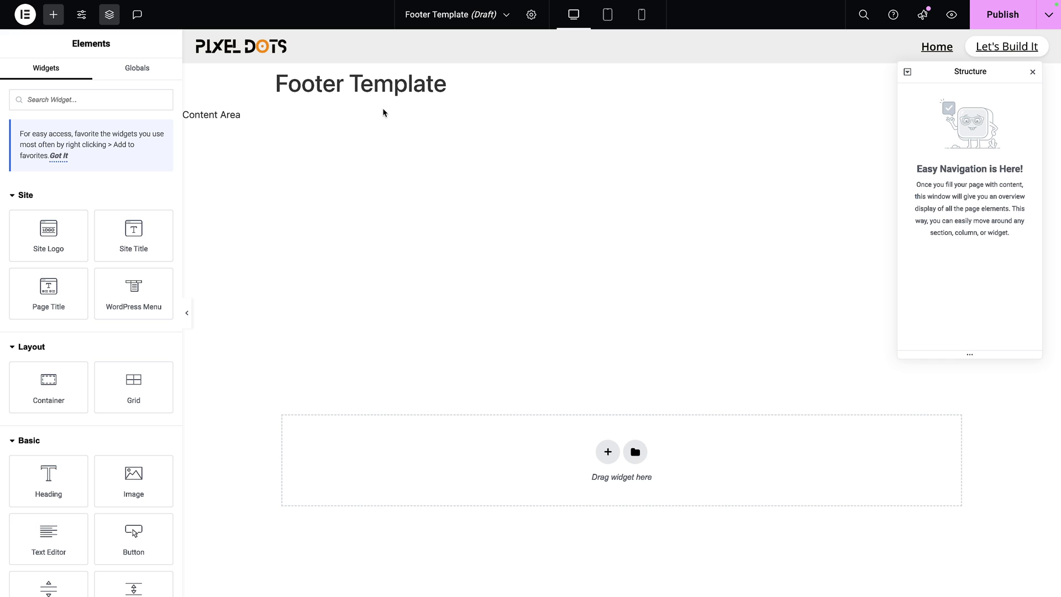
# Step: Add a Flexbox container with two equal columns to the footer template
pyautogui.click(608, 453)
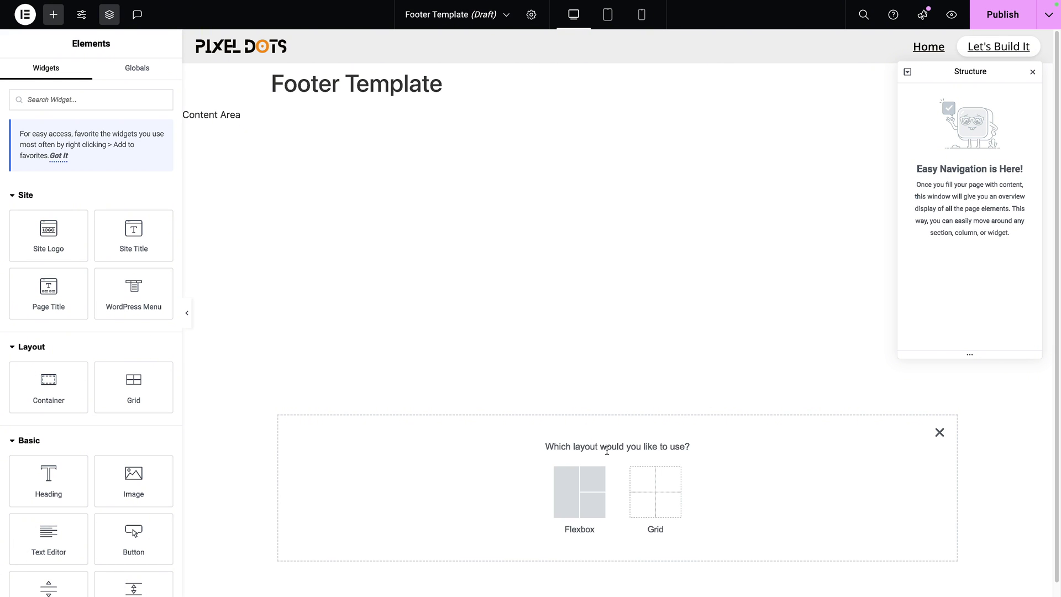
pyautogui.click(573, 492)
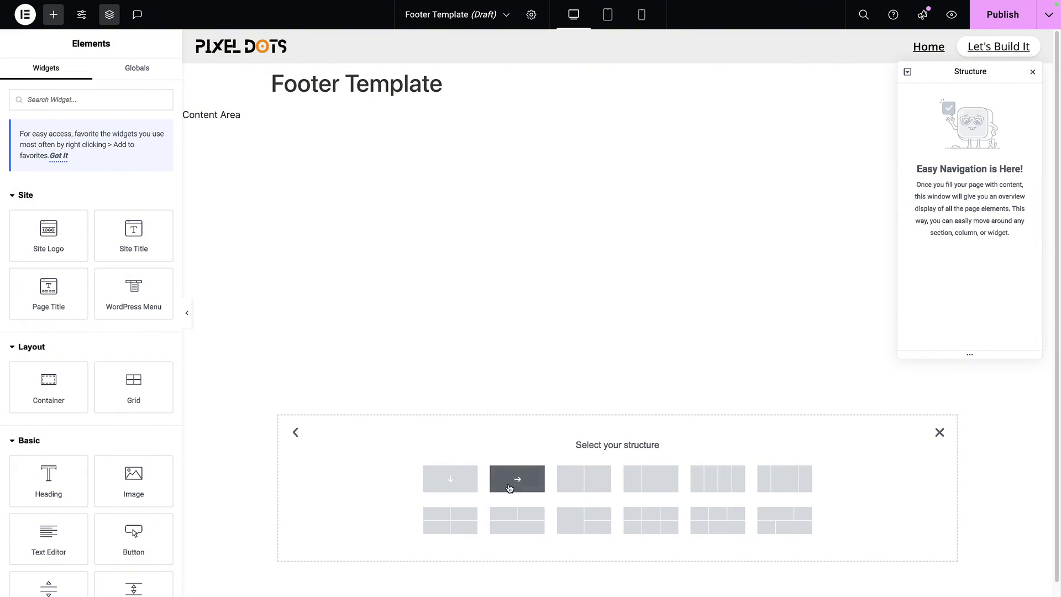
pyautogui.click(575, 481)
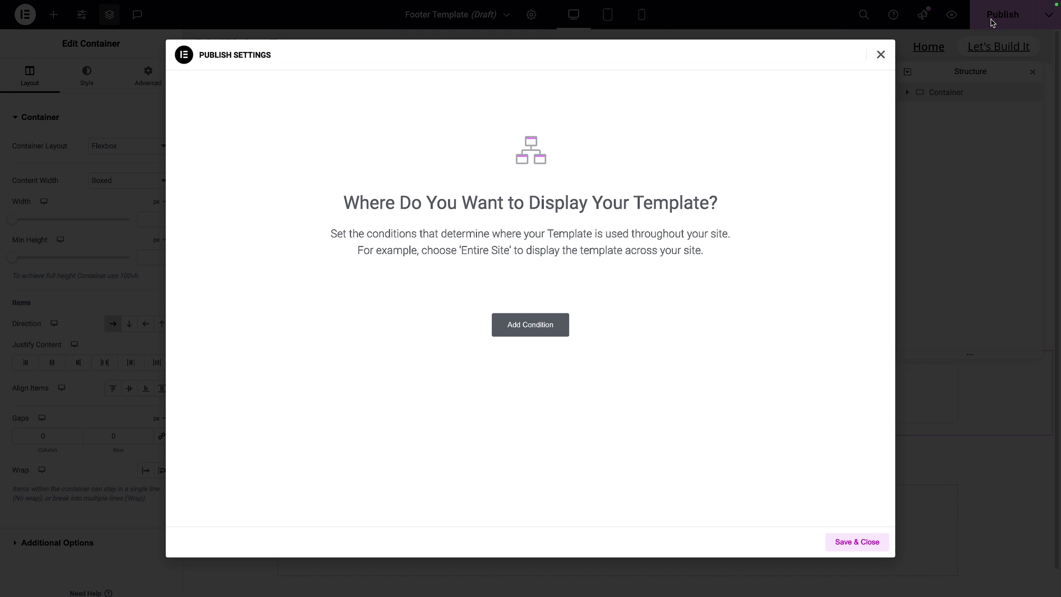
# Step: Add a display condition that includes the Entire Site in the template's publish settings
pyautogui.click(552, 326)
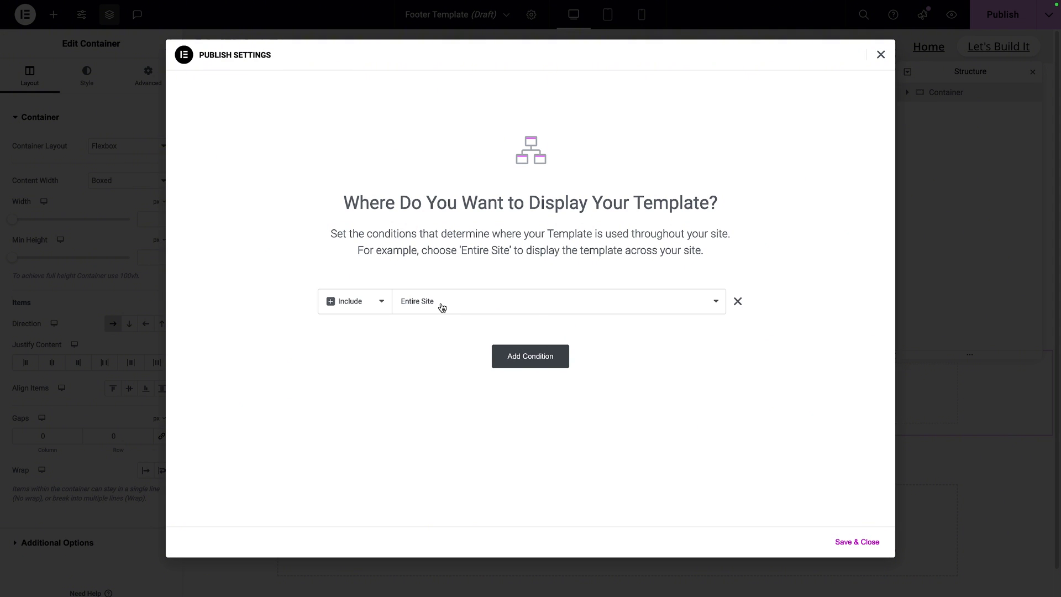
# Step: Try the Singular display condition with its sub-options, and set the condition back to Entire Site
pyautogui.click(714, 306)
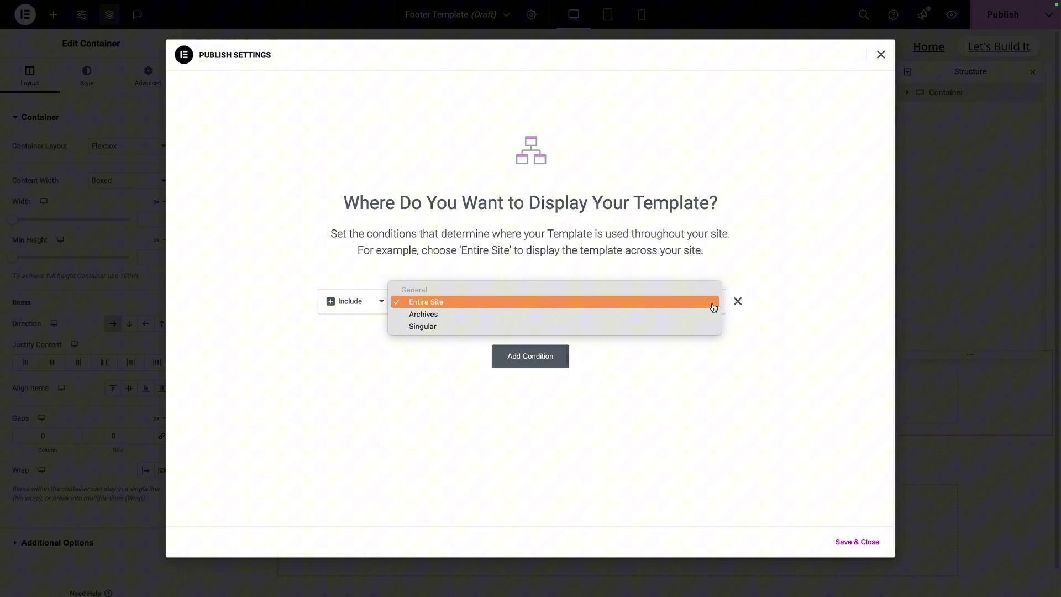
pyautogui.click(465, 327)
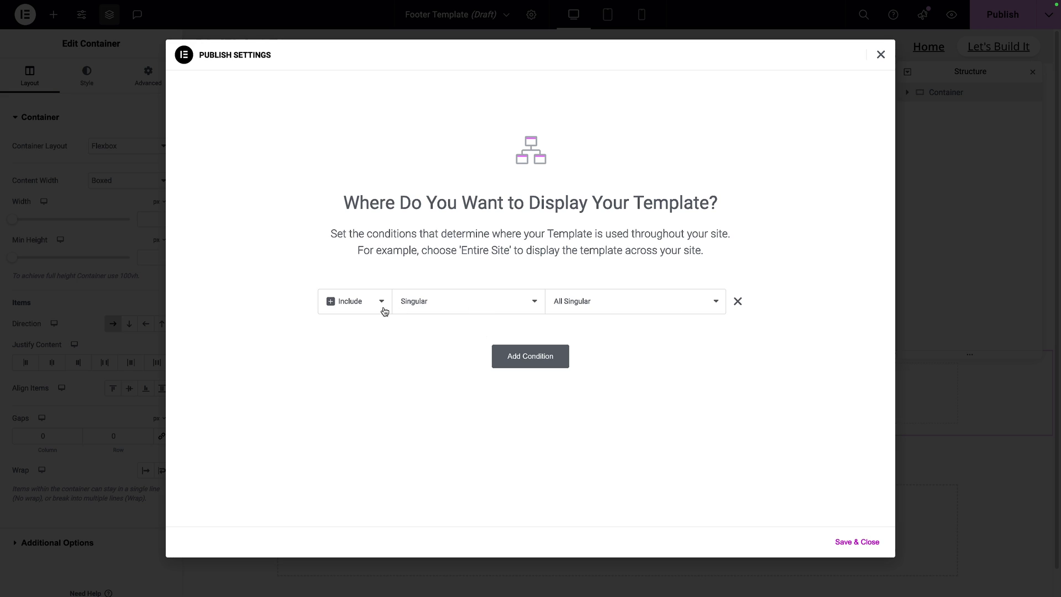
pyautogui.click(385, 311)
pyautogui.click(417, 350)
pyautogui.click(672, 308)
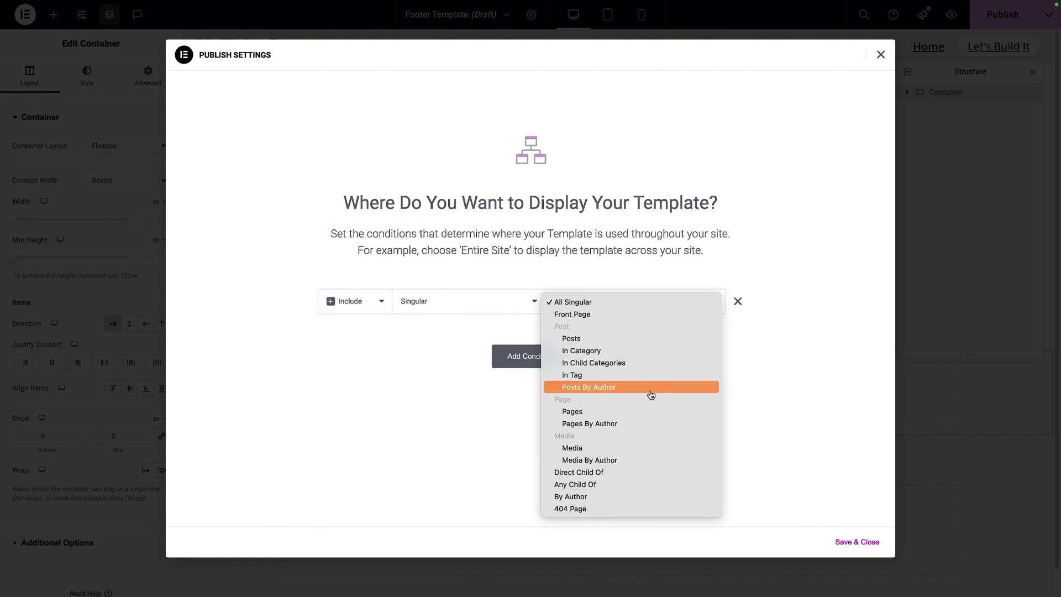
pyautogui.click(606, 301)
pyautogui.click(466, 314)
pyautogui.click(447, 278)
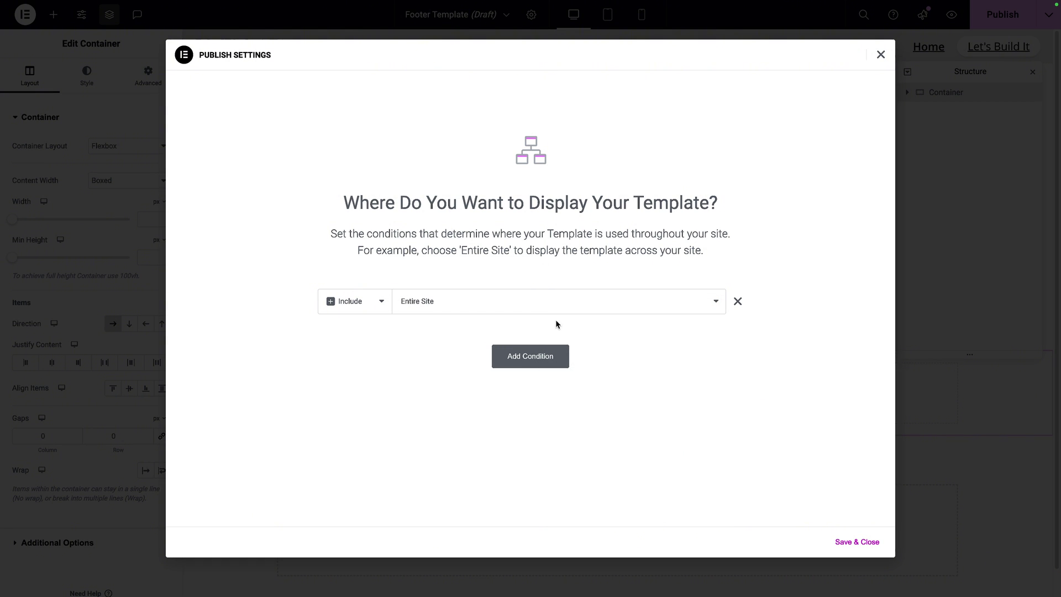
# Step: Save the display condition and publish the footer template
pyautogui.click(866, 543)
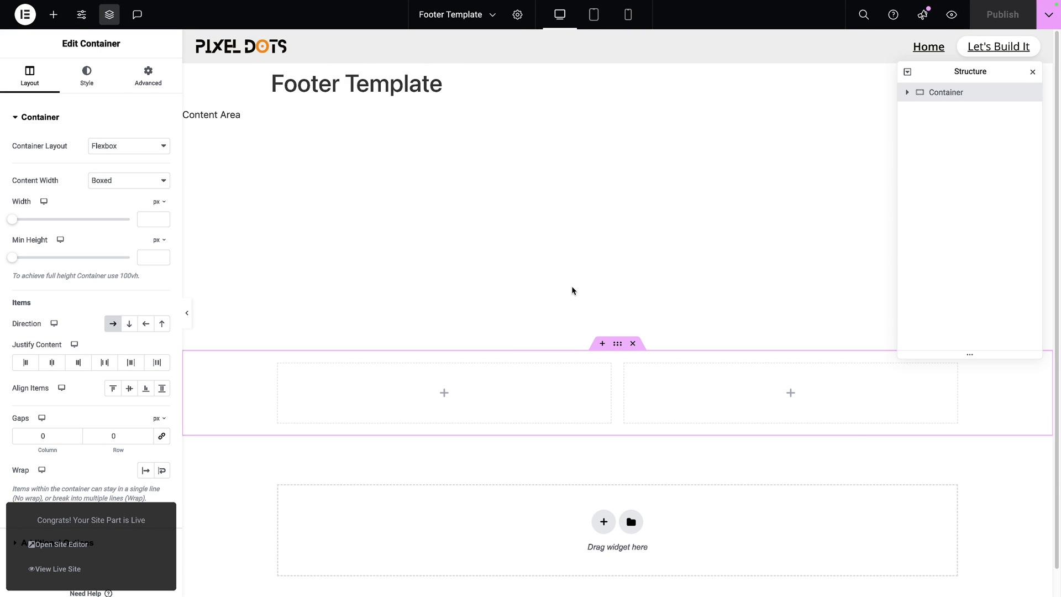
# Step: Switch to the Home page editor and copy the social icons widget from the Get in Touch section
pyautogui.scroll(-5, 650, 348)
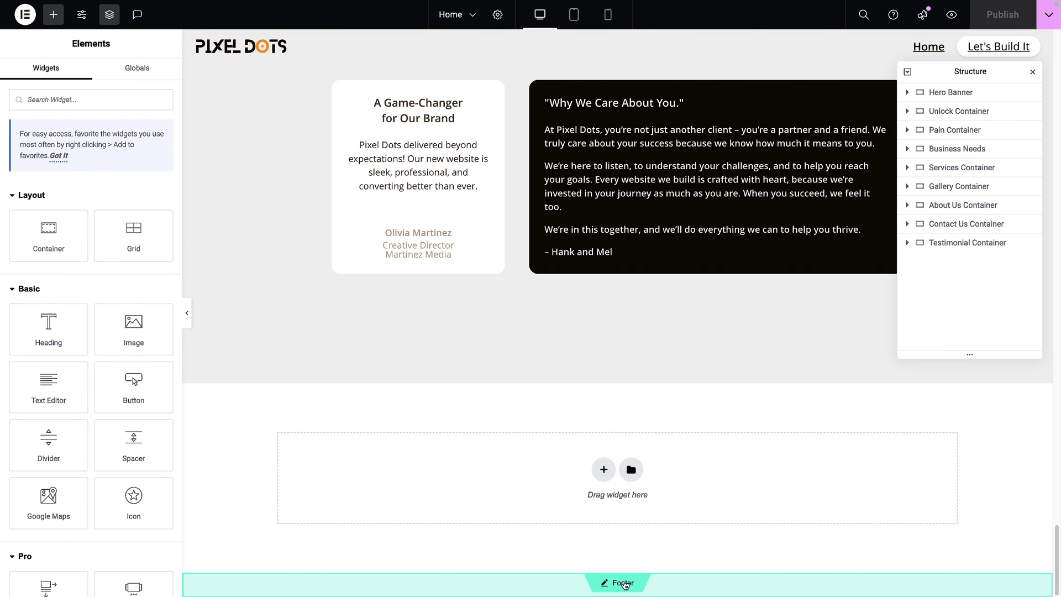
pyautogui.scroll(1, 654, 414)
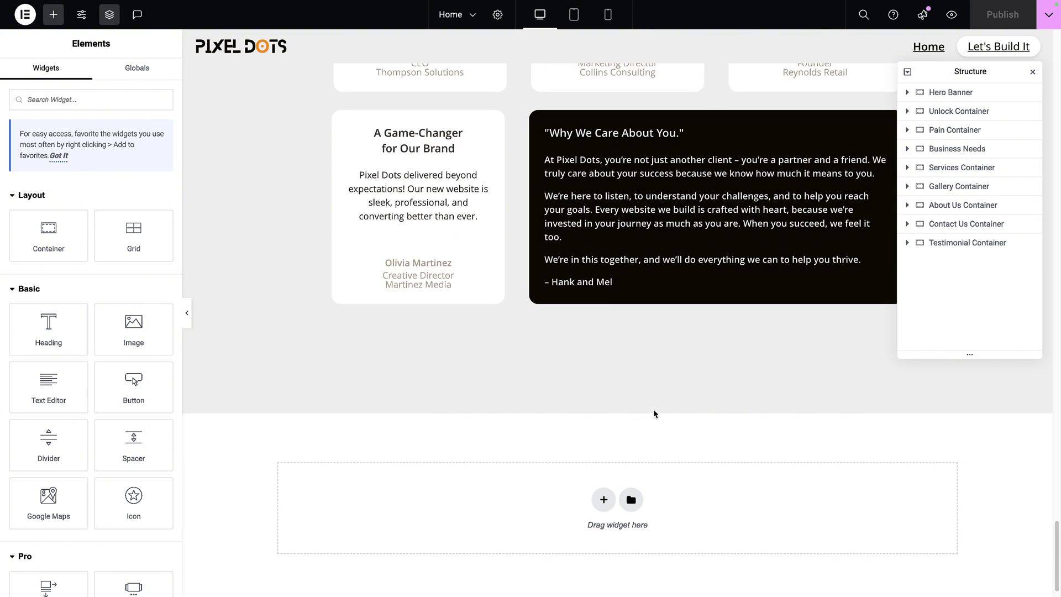
pyautogui.scroll(12, 654, 413)
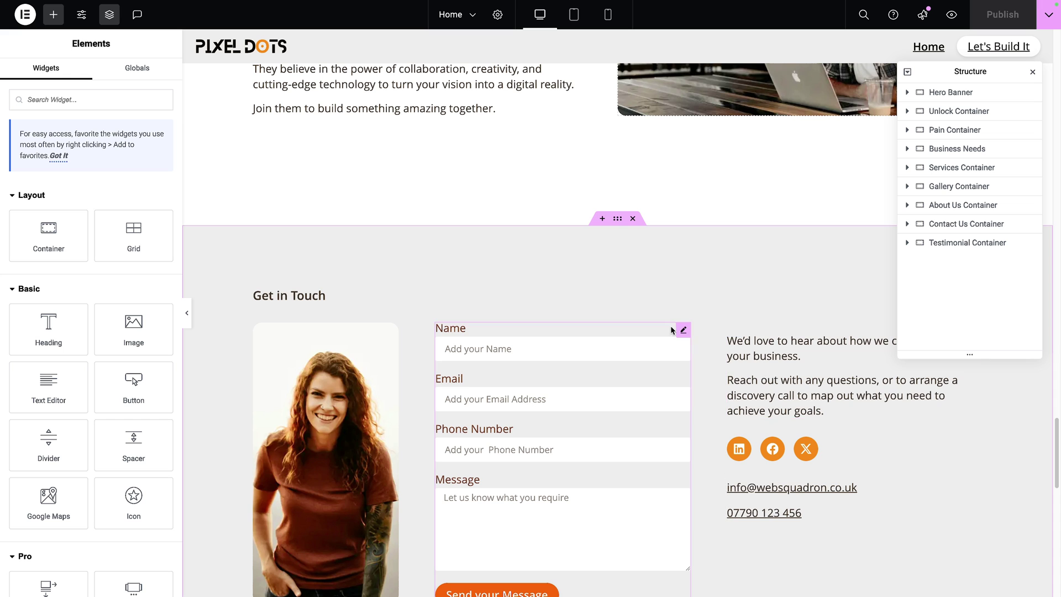
pyautogui.scroll(-2, 826, 426)
pyautogui.rightClick(824, 383)
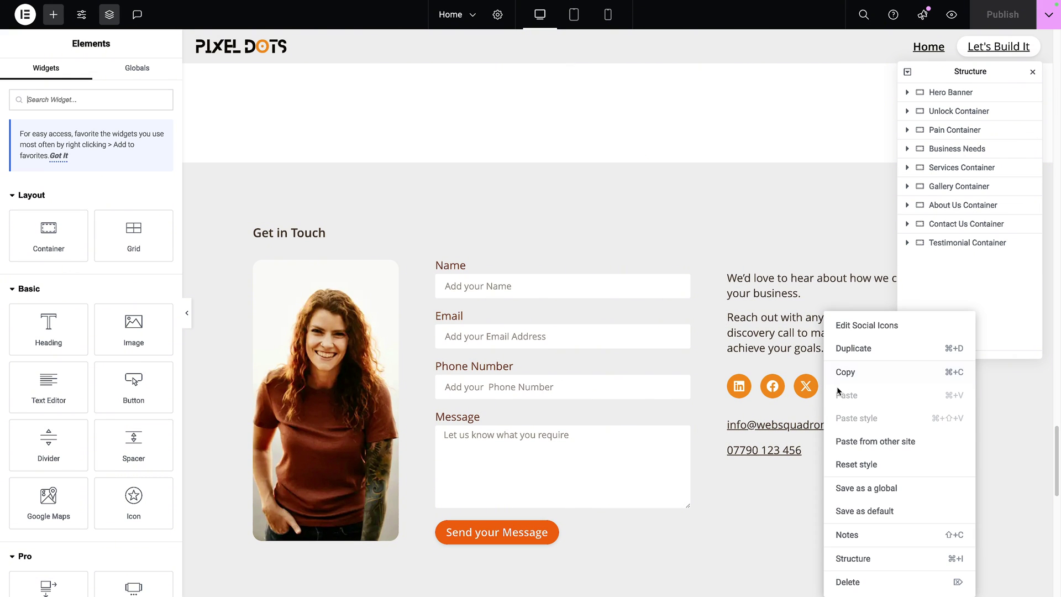
pyautogui.click(845, 373)
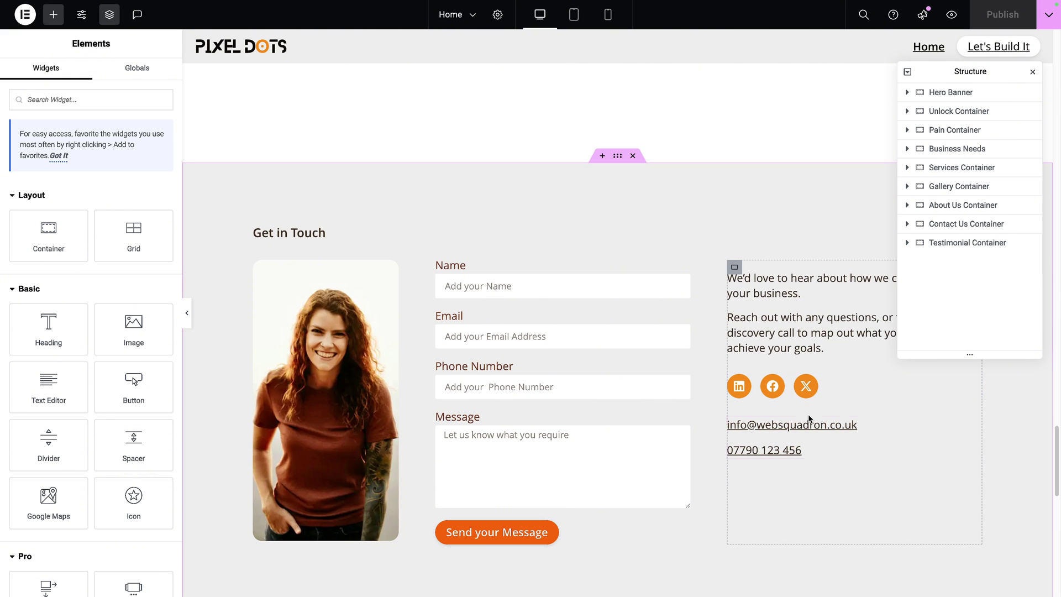
# Step: Open the footer for editing from the Home page and paste the social icons into its first column
pyautogui.scroll(-15, 827, 396)
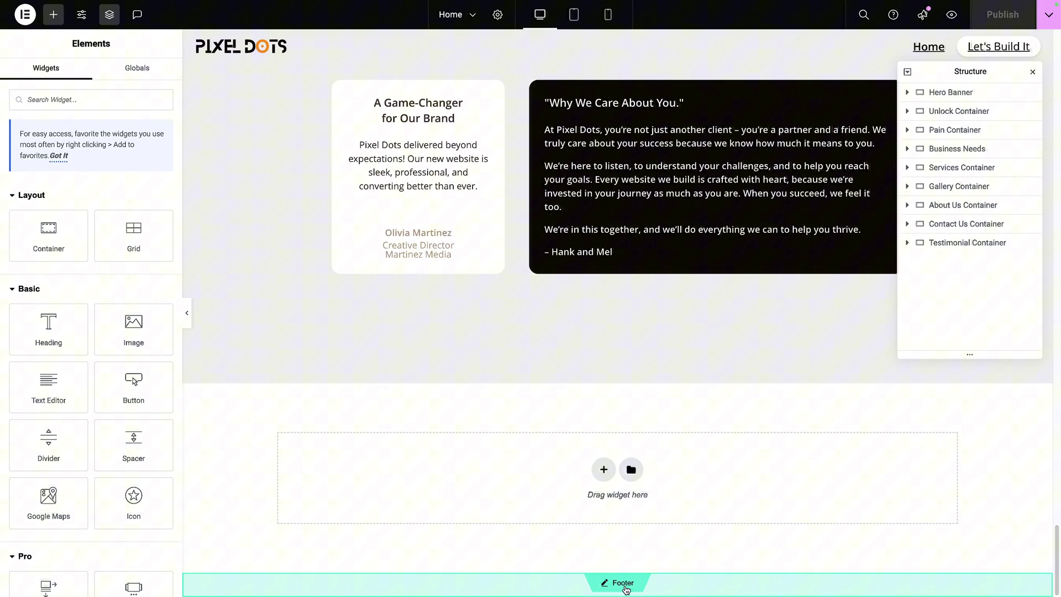
pyautogui.click(626, 589)
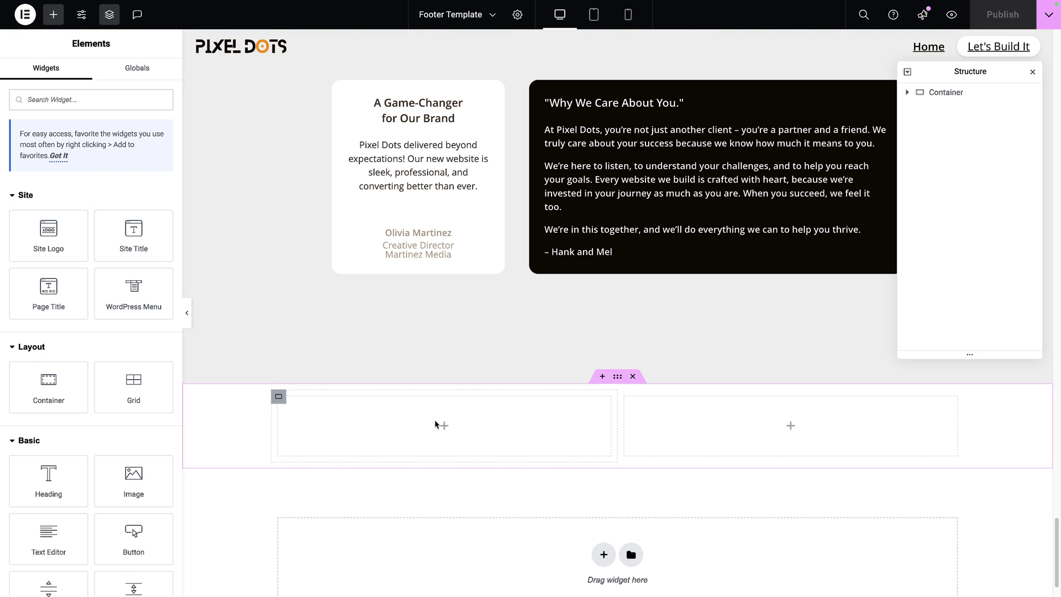
pyautogui.rightClick(399, 426)
pyautogui.click(447, 394)
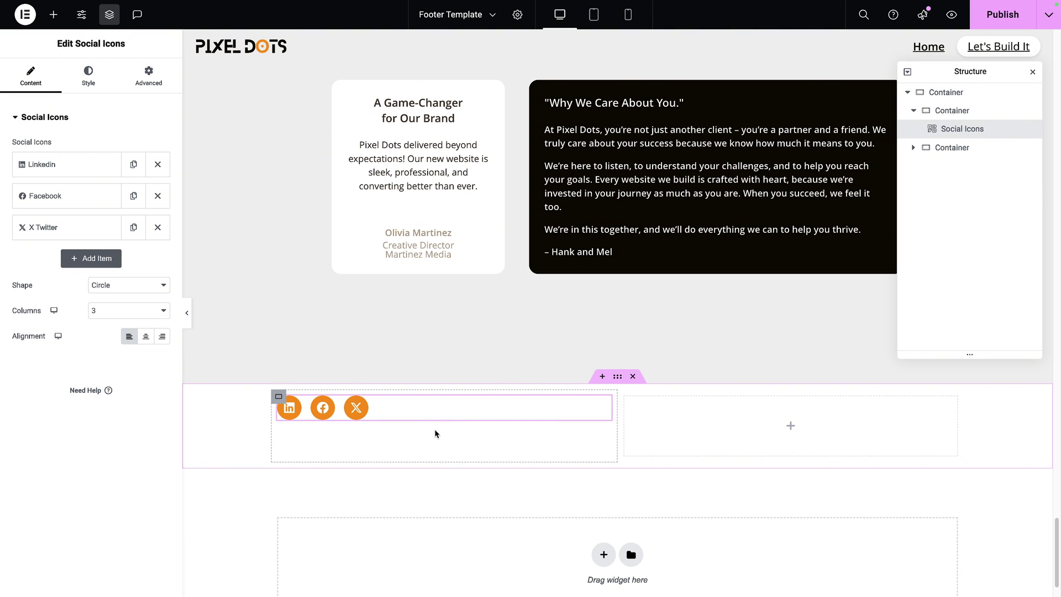
# Step: Set the footer's parent container to a boxed content width of 1200 px
pyautogui.click(618, 378)
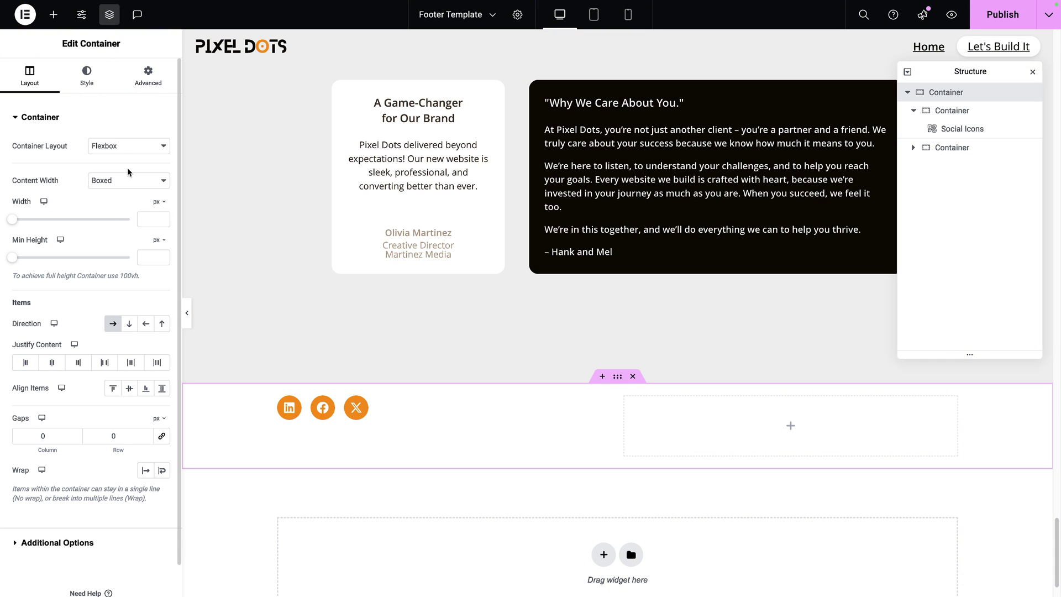
pyautogui.click(129, 180)
pyautogui.click(153, 220)
pyautogui.write('1200')
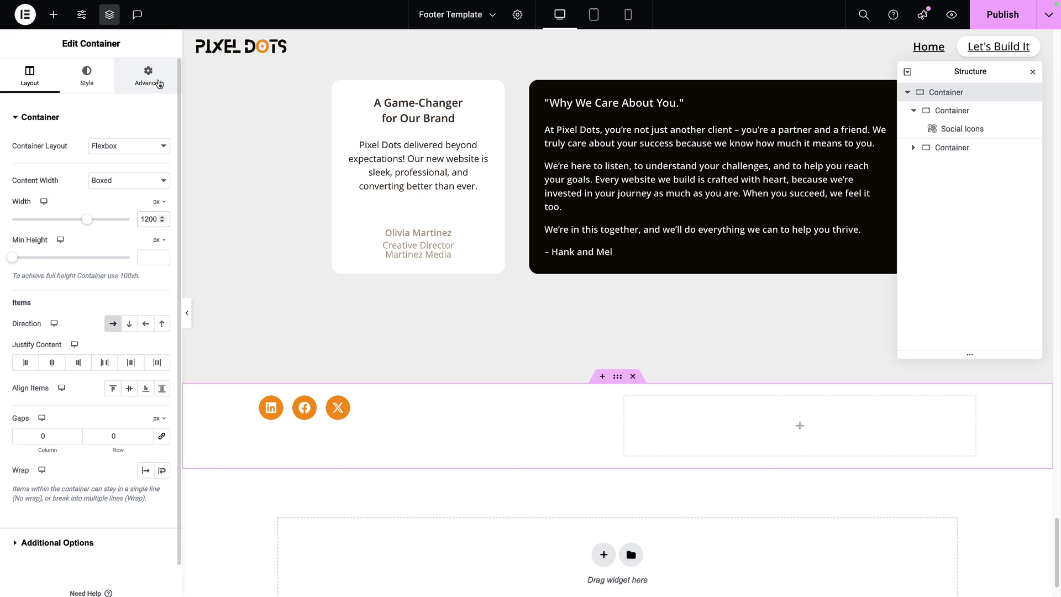
# Step: Set the parent container's padding to 180 px at top and bottom and 20 px at right and left
pyautogui.click(148, 77)
pyautogui.click(24, 207)
pyautogui.write('0')
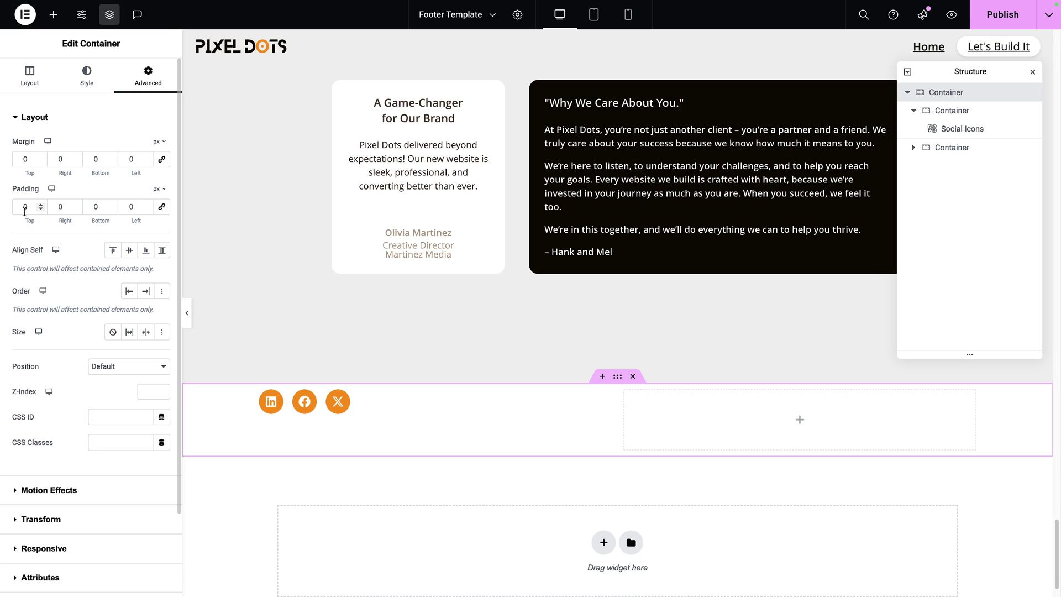
pyautogui.write('180')
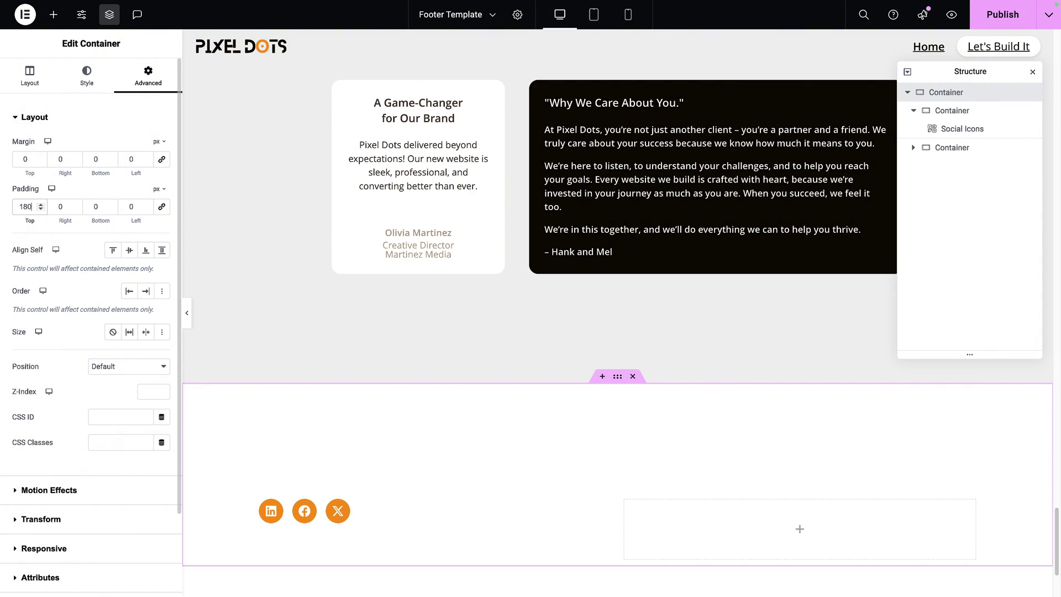
pyautogui.press('Tab')
pyautogui.write('20')
pyautogui.press('Tab')
pyautogui.write('180')
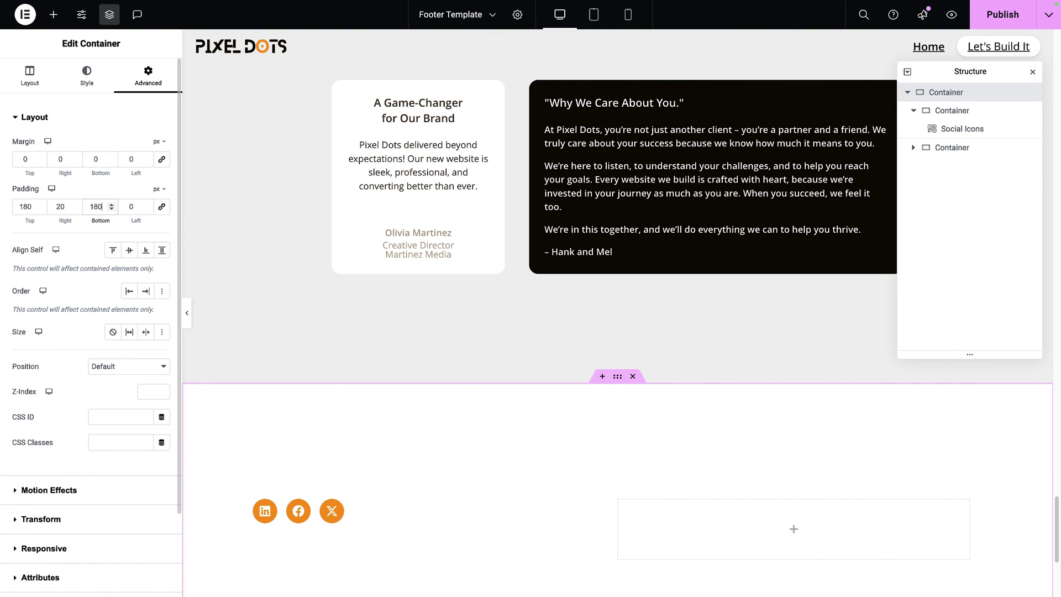
pyautogui.press('Tab')
pyautogui.write('20')
pyautogui.scroll(-2, 401, 351)
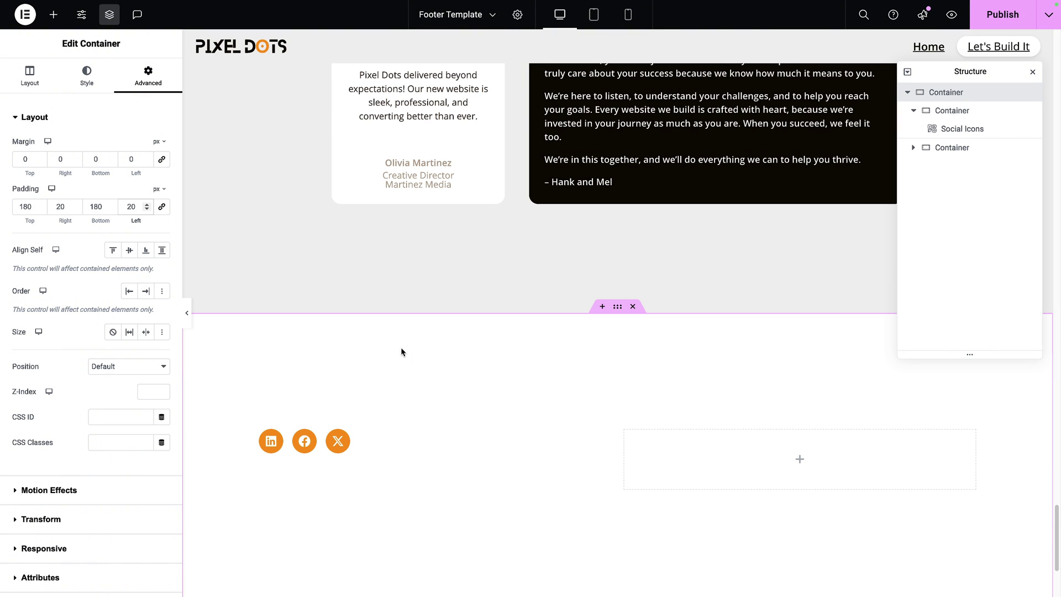
pyautogui.click(25, 205)
pyautogui.click(261, 430)
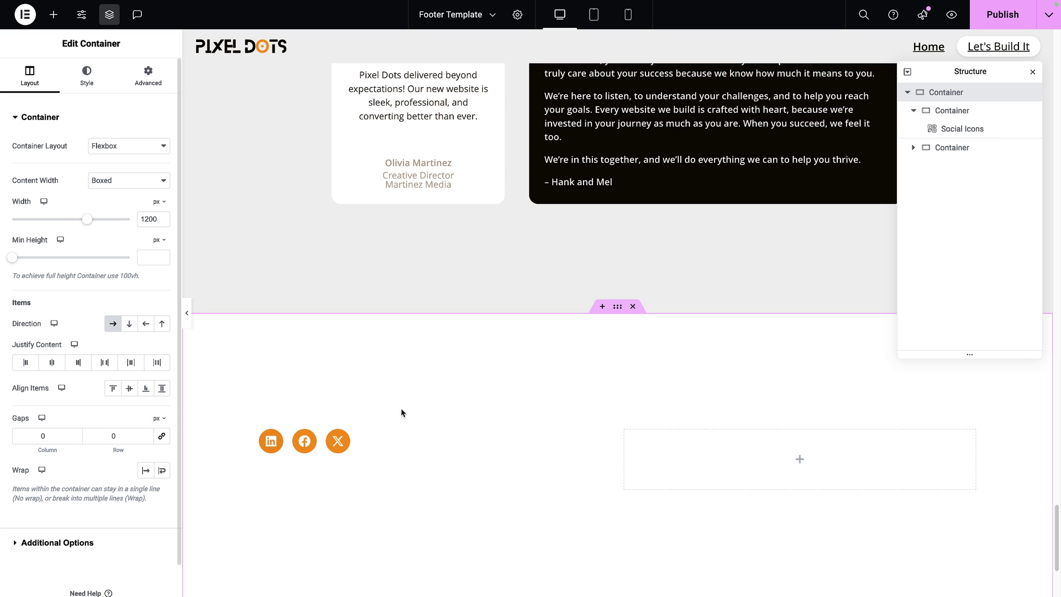
# Step: Rename the parent container to "Footer Container" and give it a classic background in the global Secondary color
pyautogui.moveTo(950, 71); pyautogui.dragTo(774, 193)
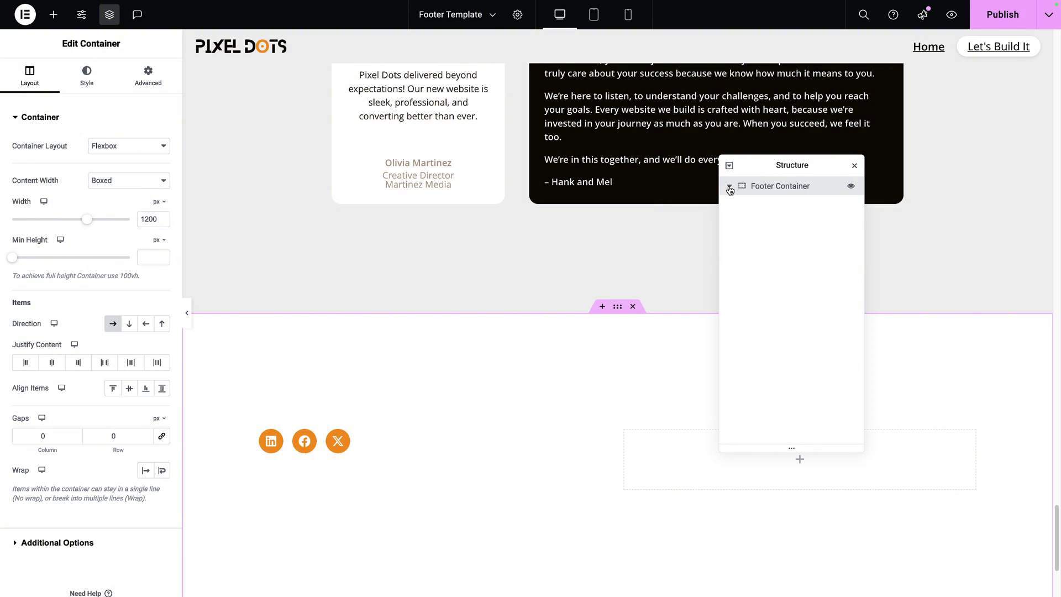
pyautogui.click(86, 73)
pyautogui.click(113, 171)
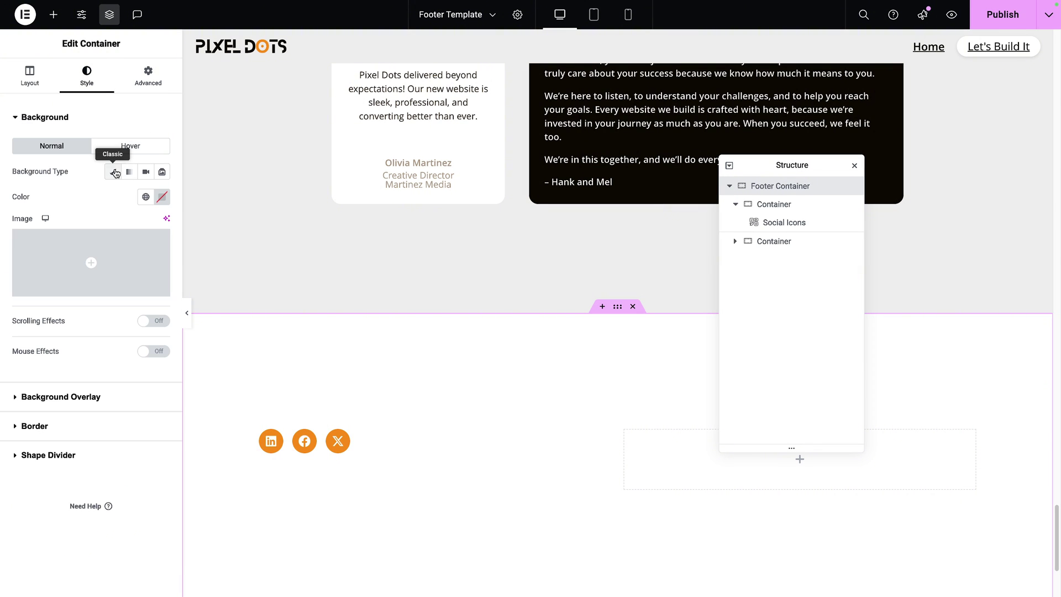
pyautogui.click(146, 198)
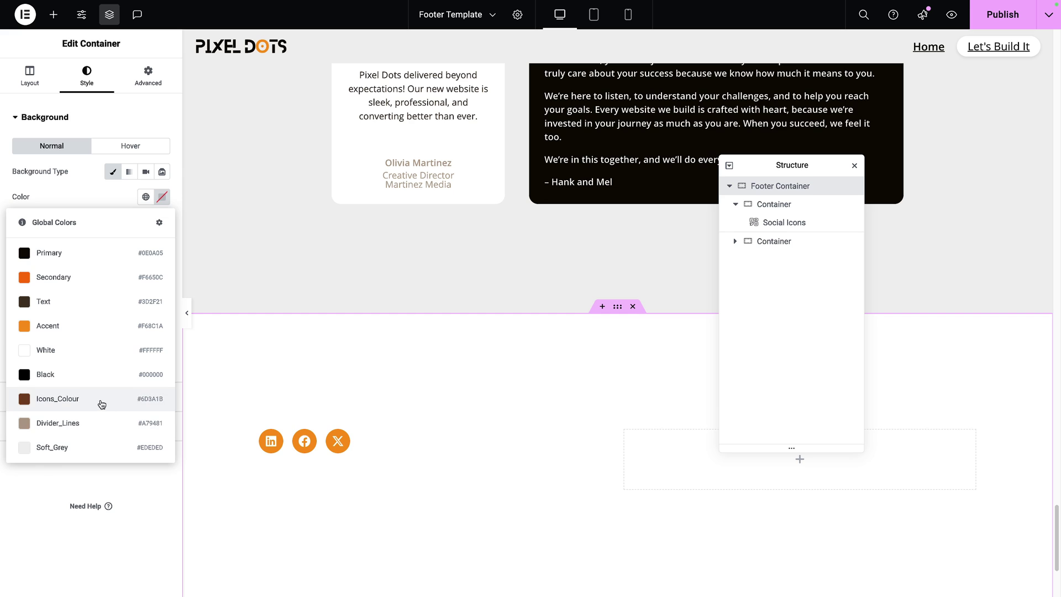
pyautogui.click(103, 275)
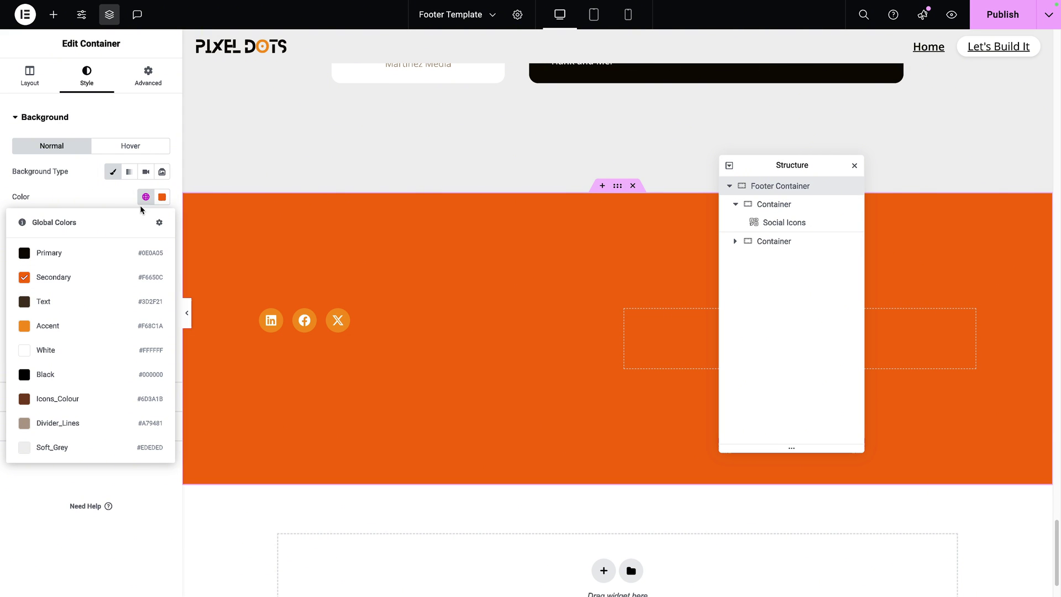
# Step: Set the social icons' primary color to the global White and their secondary color to the global Secondary
pyautogui.click(354, 319)
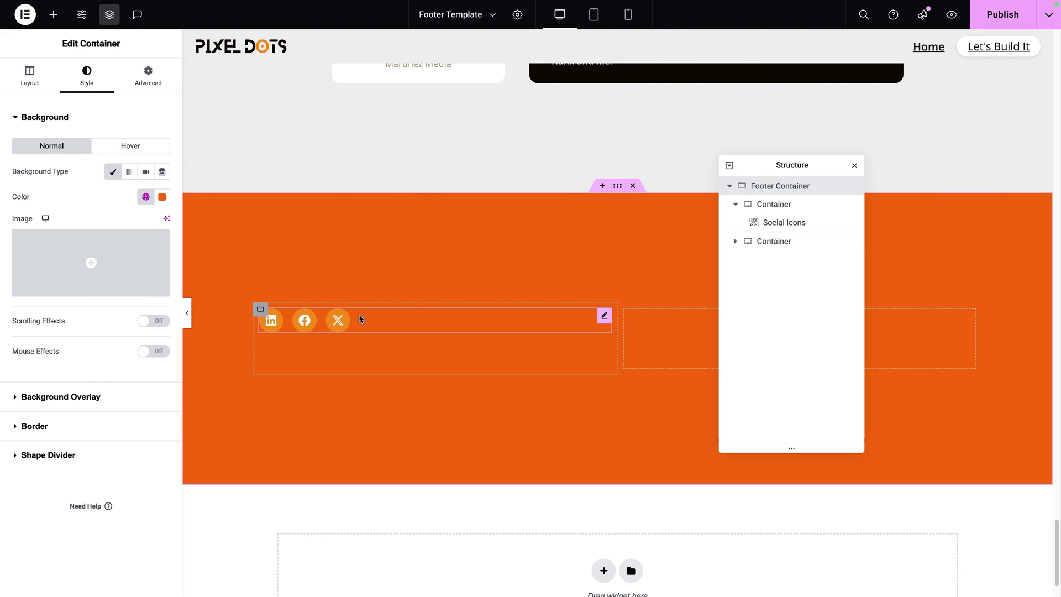
pyautogui.click(356, 319)
pyautogui.click(92, 89)
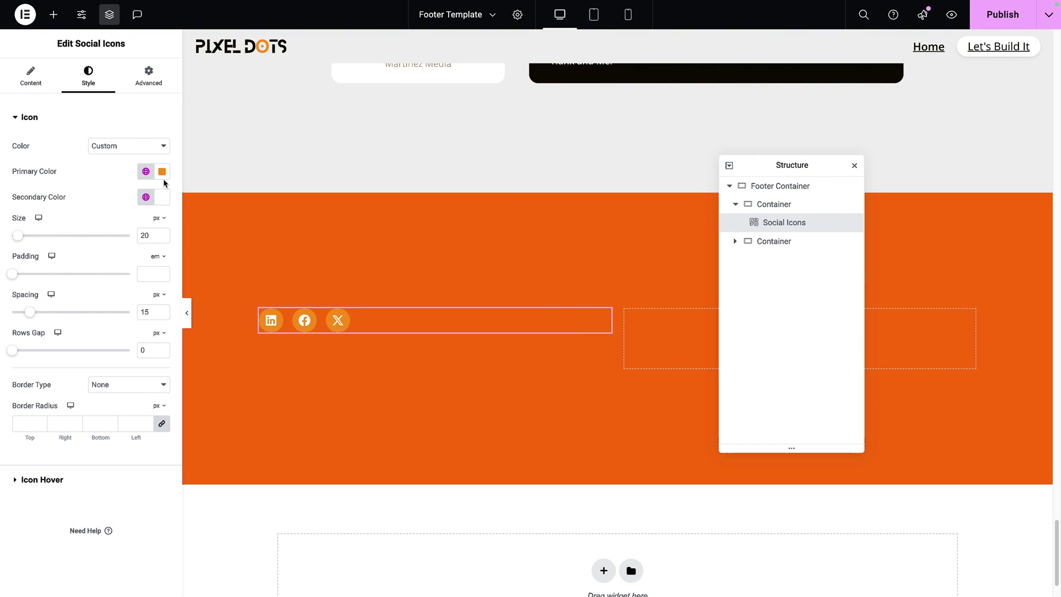
pyautogui.click(146, 171)
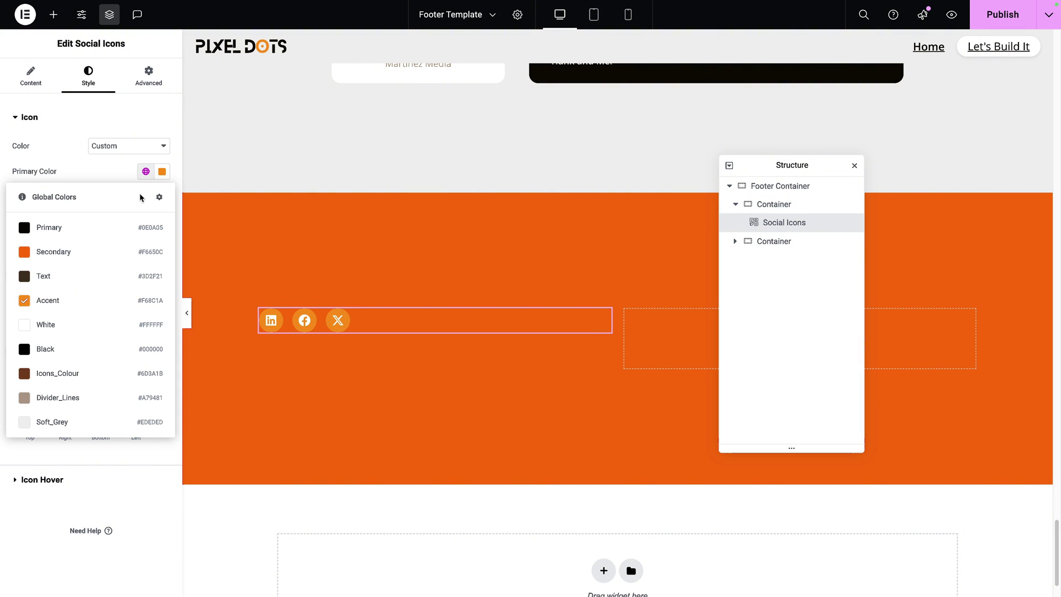
pyautogui.click(90, 329)
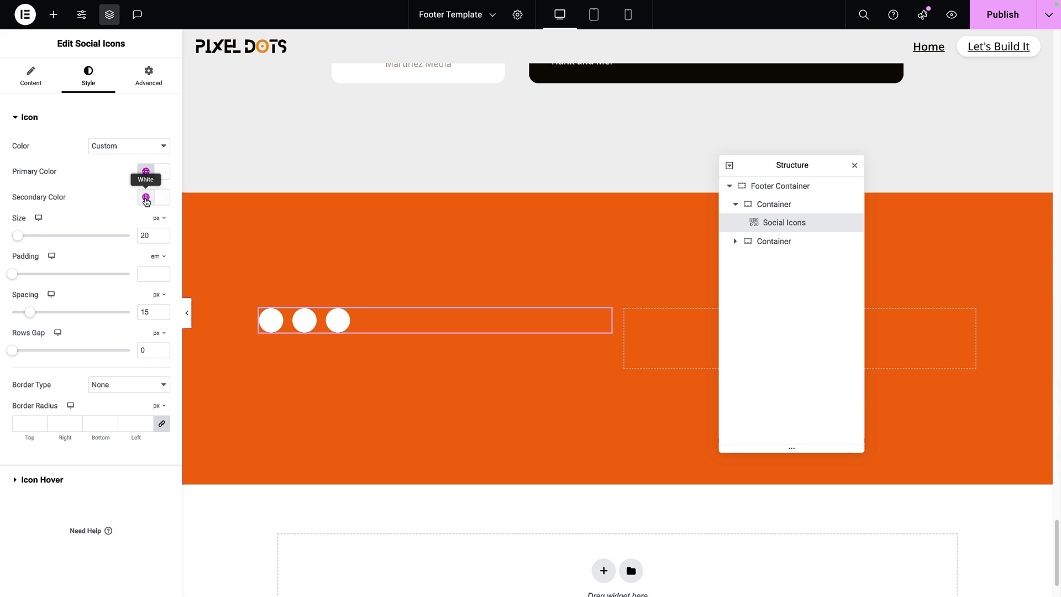
pyautogui.click(146, 196)
pyautogui.click(99, 278)
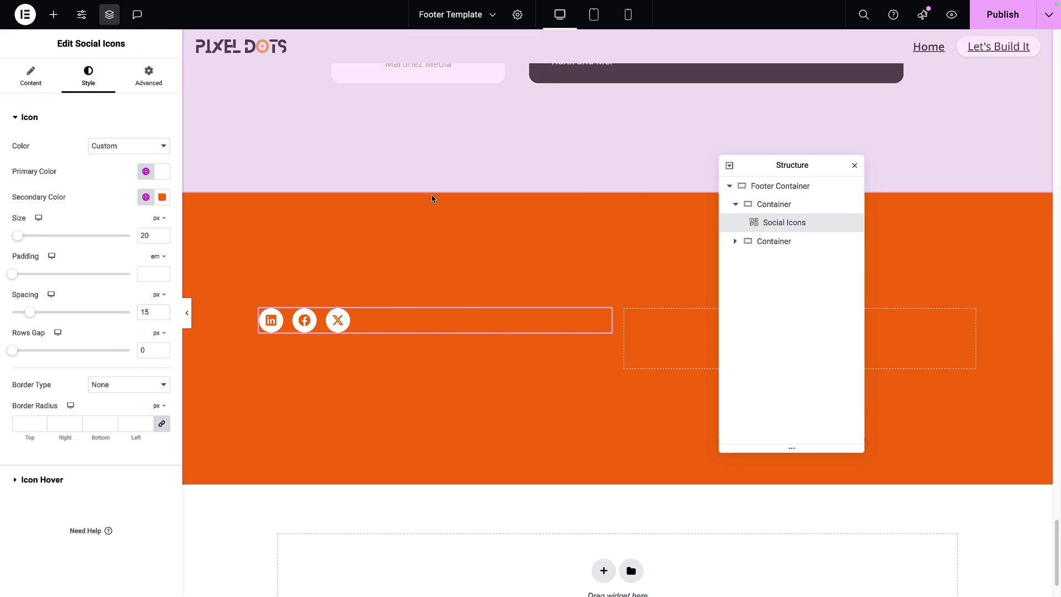
# Step: Set the first column container's width to 33.3% and its margin and padding to 0 on all sides
pyautogui.click(766, 205)
pyautogui.press('BackSpace')
pyautogui.press('BackSpace')
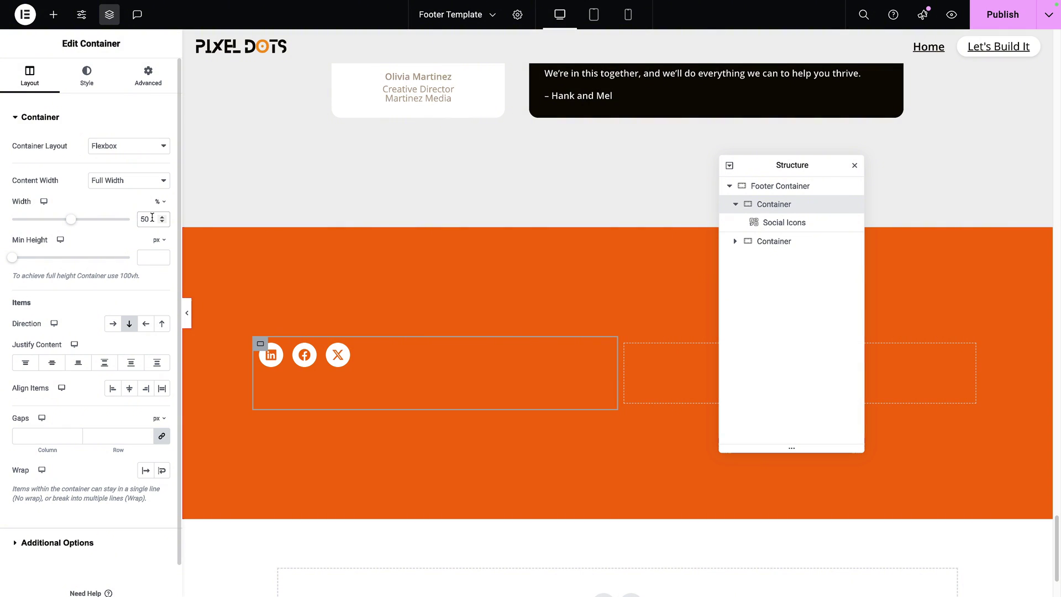
pyautogui.write('33.3')
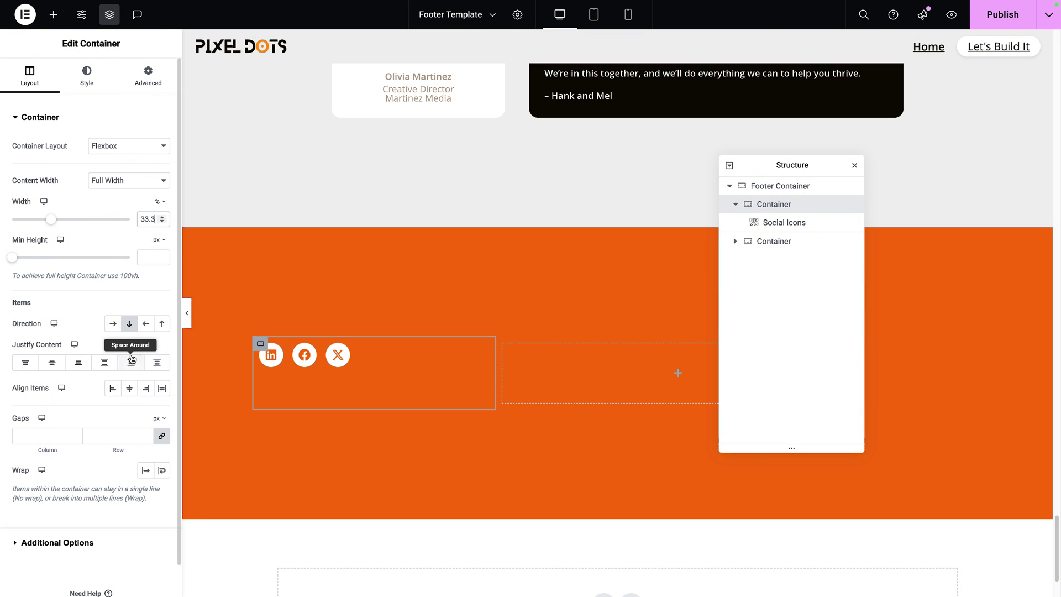
pyautogui.click(148, 77)
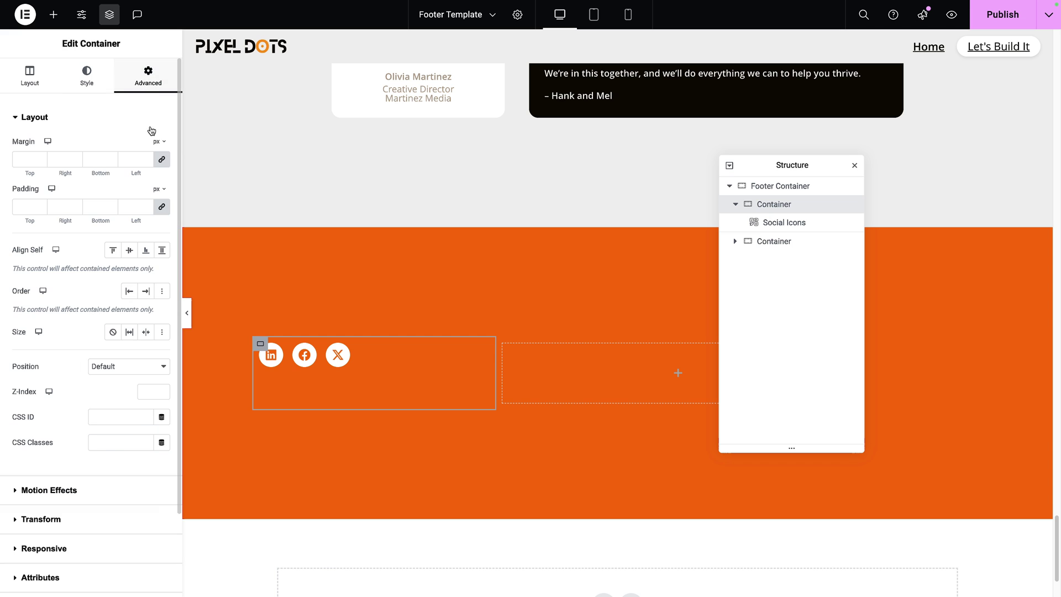
pyautogui.click(162, 208)
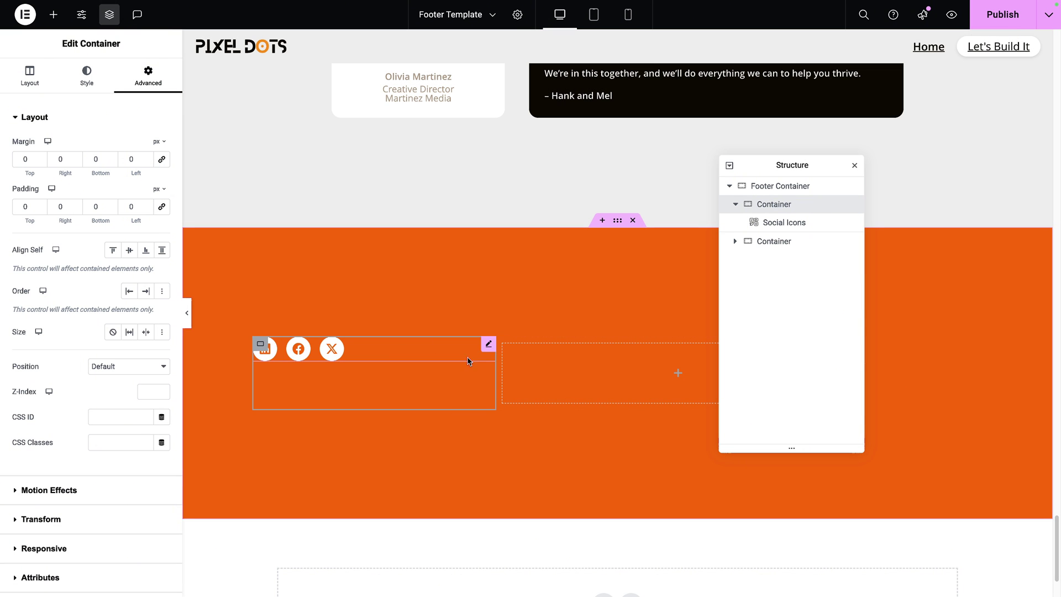
# Step: Copy the first column container's style onto the empty second column
pyautogui.rightClick(261, 347)
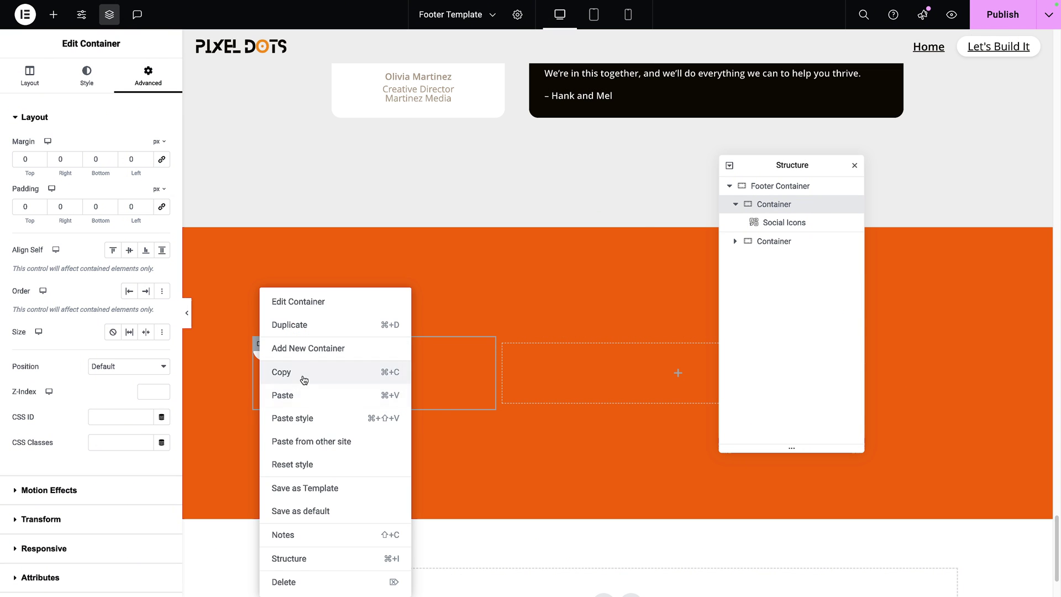
pyautogui.click(301, 372)
pyautogui.rightClick(505, 347)
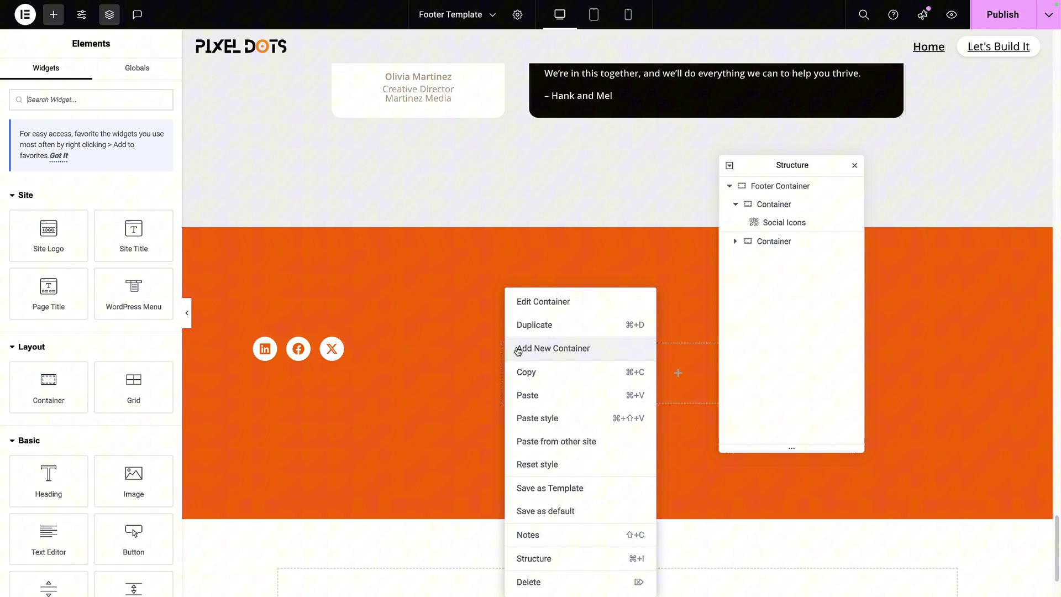
pyautogui.click(548, 415)
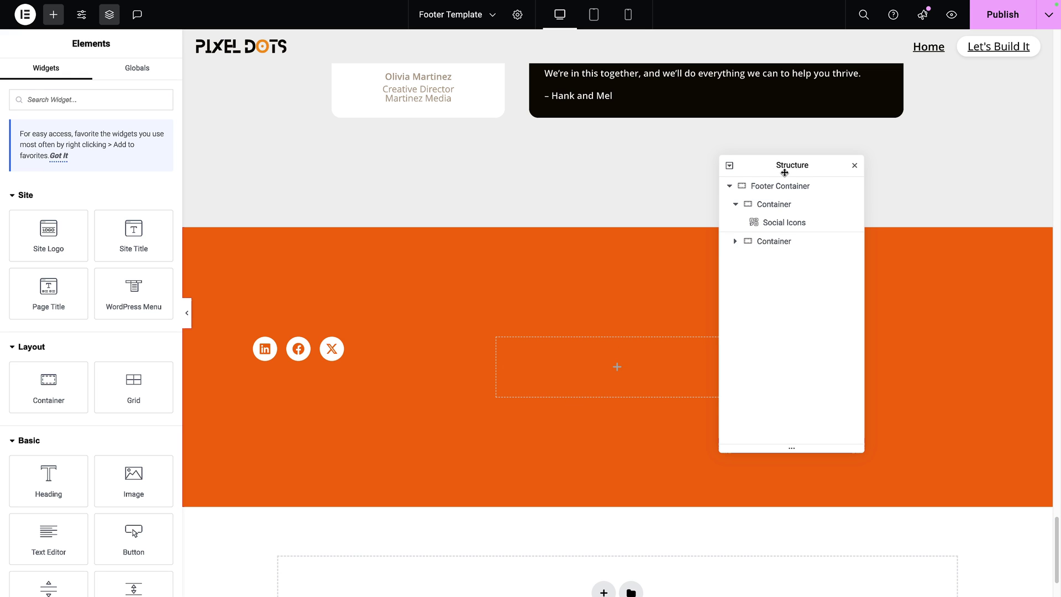
# Step: Duplicate the empty second column to make a third, and move the floating Structure window clear of the columns
pyautogui.moveTo(784, 168); pyautogui.dragTo(809, 189)
pyautogui.rightClick(779, 264)
pyautogui.click(804, 293)
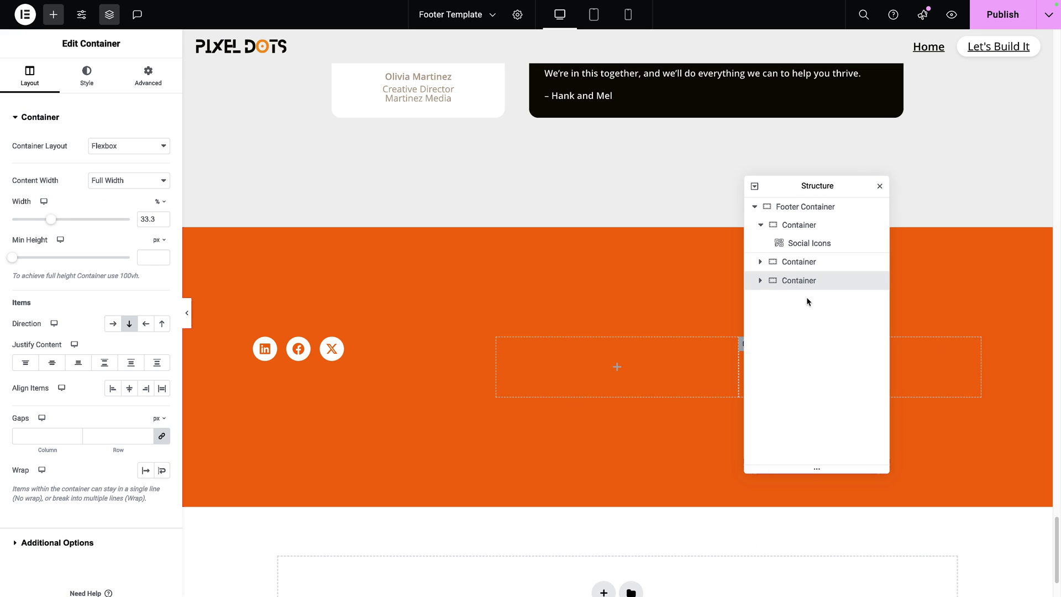
pyautogui.moveTo(796, 192); pyautogui.dragTo(585, 53)
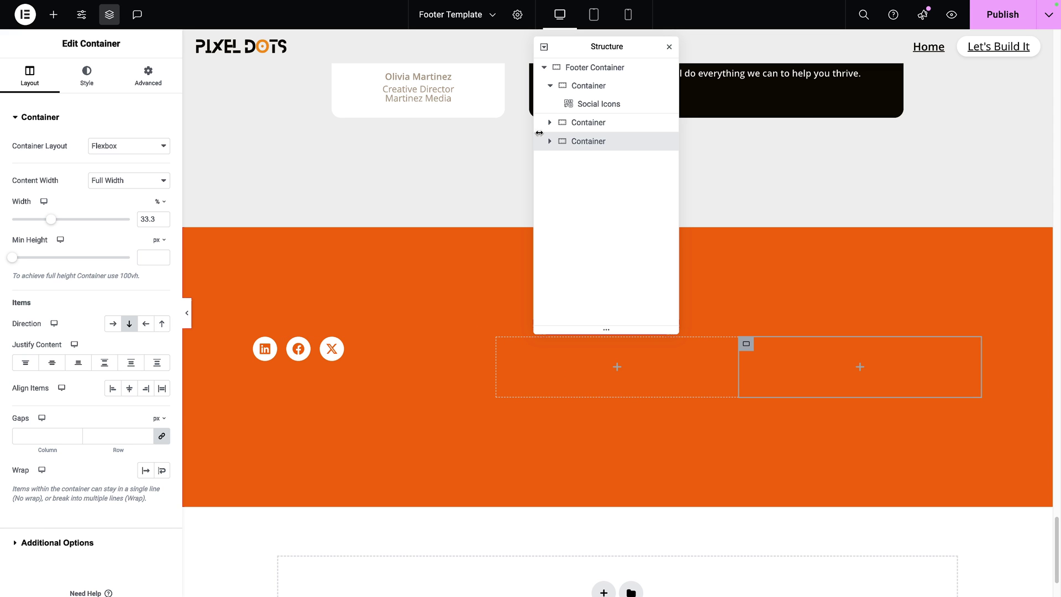
pyautogui.moveTo(619, 47); pyautogui.dragTo(745, 98)
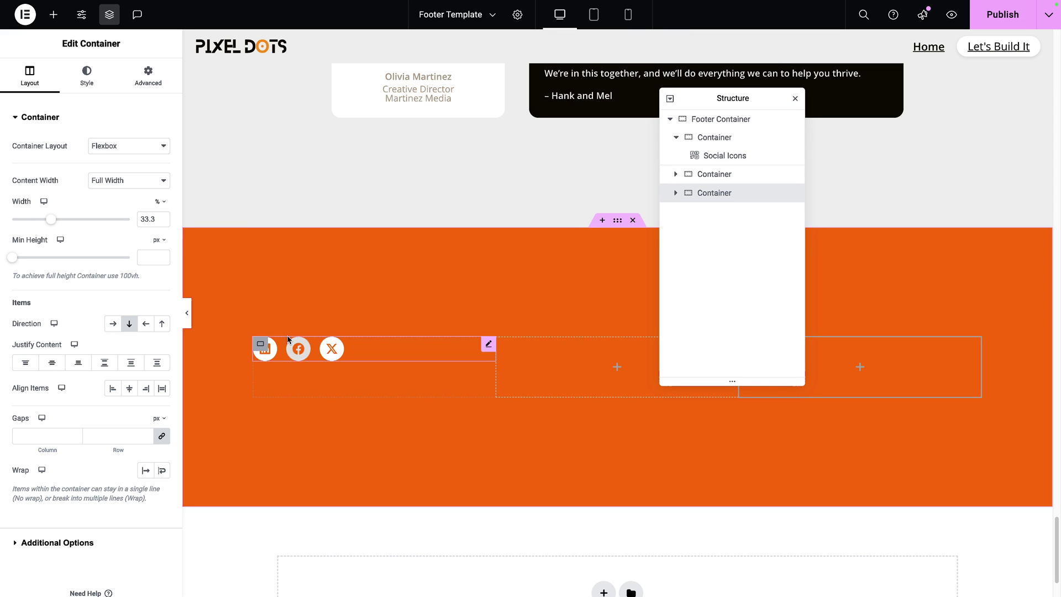
# Step: Add an Icon and a Heading widget to the first column, ordered icon, heading, social icons
pyautogui.click(365, 359)
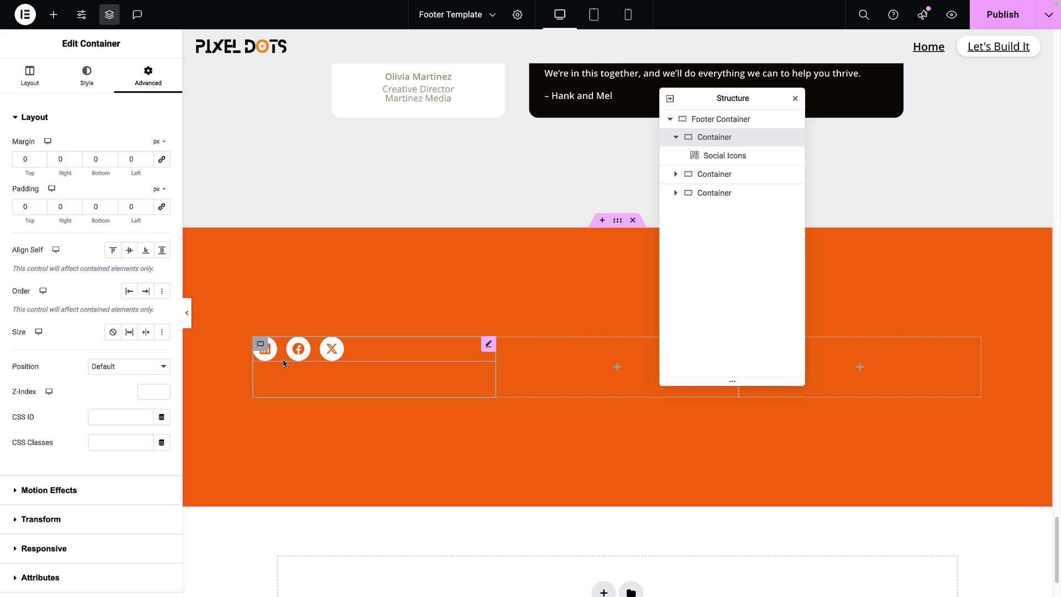
pyautogui.click(53, 14)
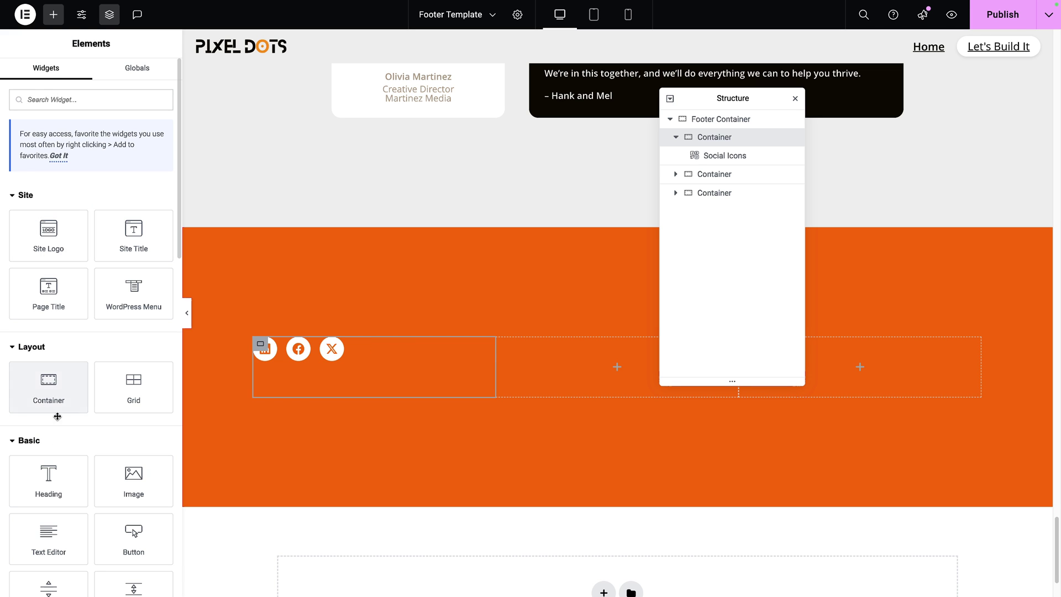
pyautogui.click(48, 479)
pyautogui.click(53, 14)
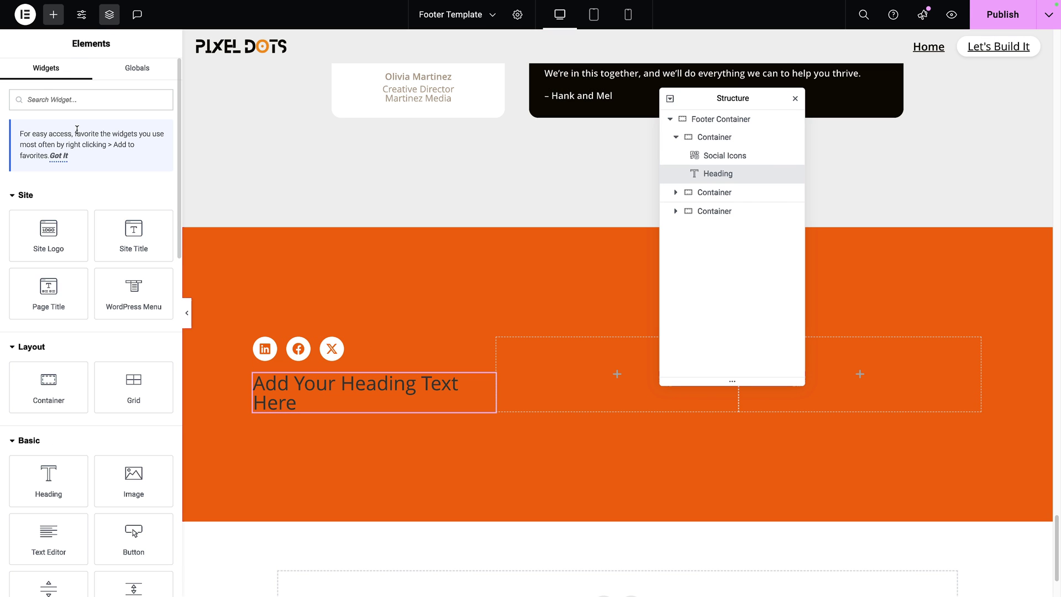
pyautogui.write('icon')
pyautogui.moveTo(47, 200); pyautogui.dragTo(555, 204)
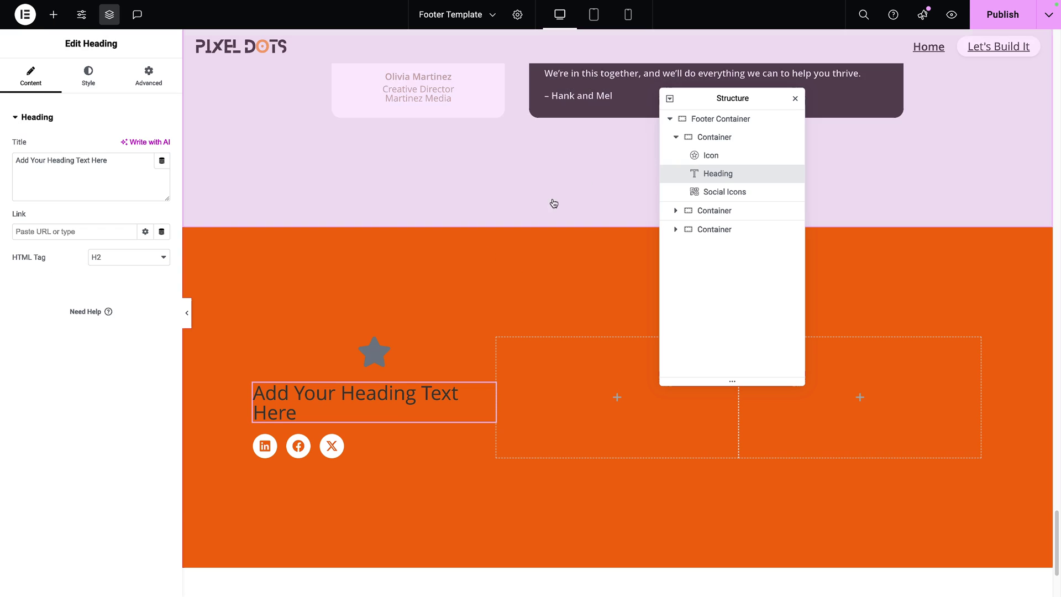
# Step: Swap the star icon for the white Pixel Dots logo, left-aligned at 20 px with Fit to Size on and a -5 px bottom margin
pyautogui.click(724, 158)
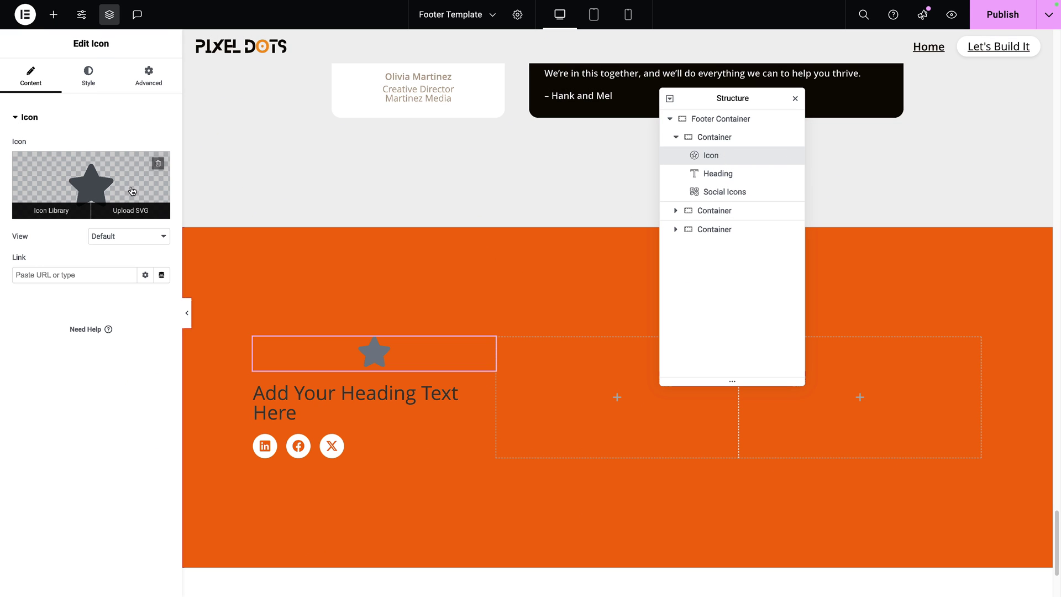
pyautogui.click(122, 217)
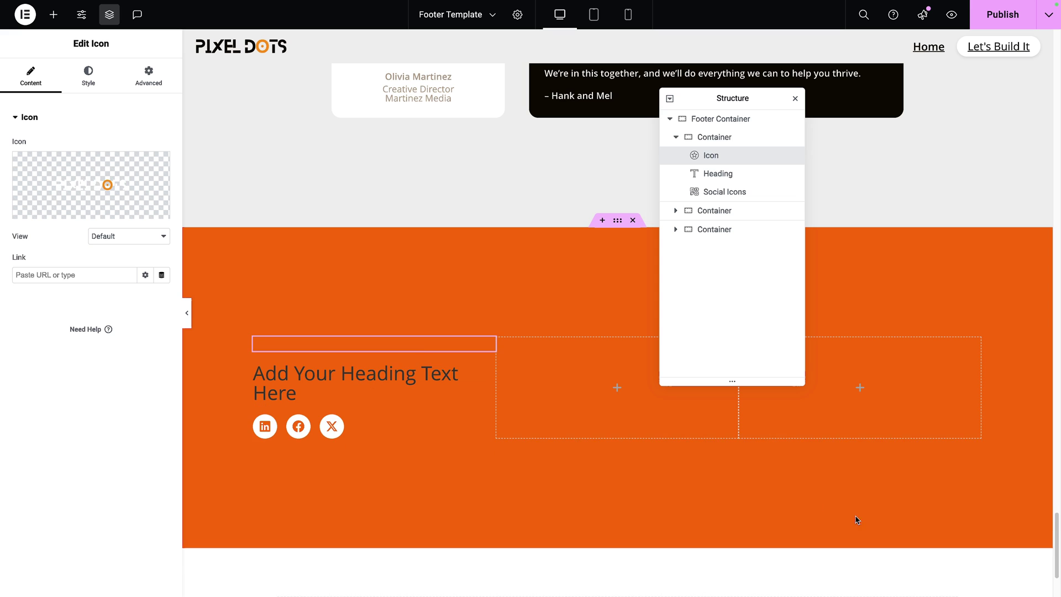
pyautogui.click(88, 76)
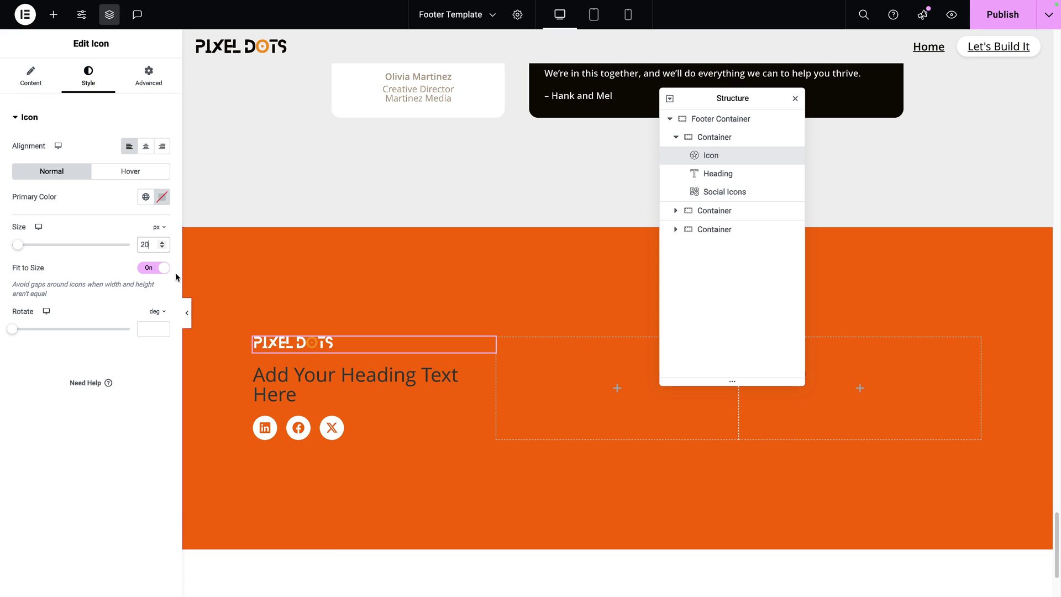
pyautogui.click(150, 77)
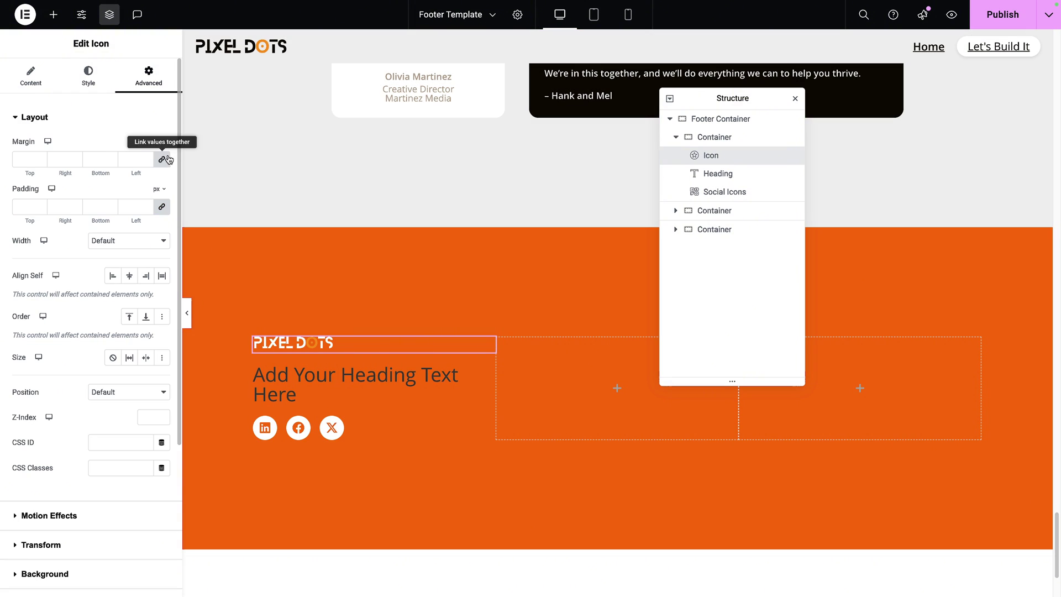
pyautogui.click(112, 162)
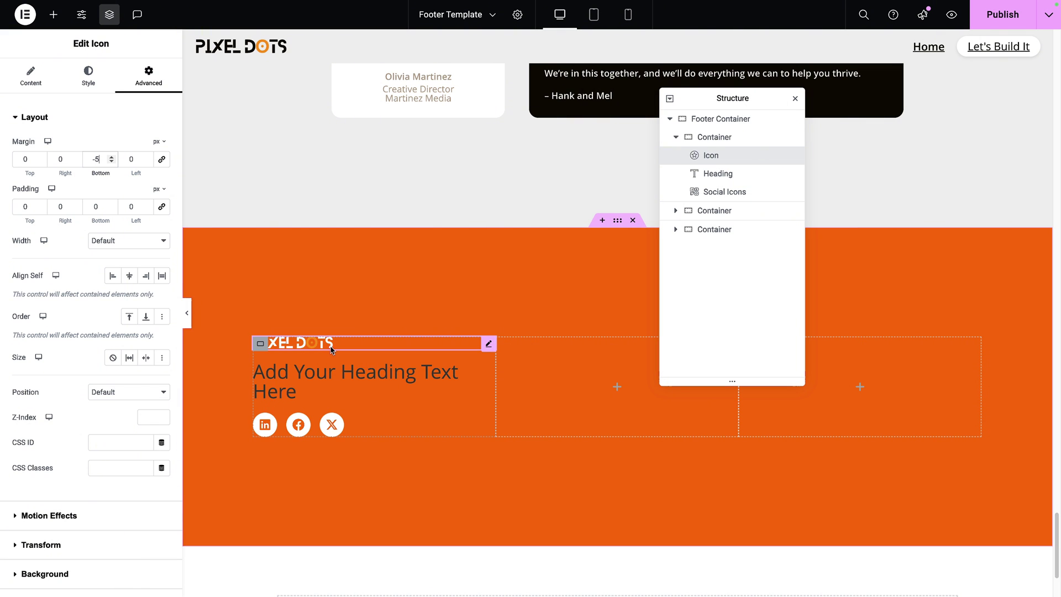
# Step: Replace the footer logo with Logo-Black-text-cropped.svg from the media library
pyautogui.click(33, 83)
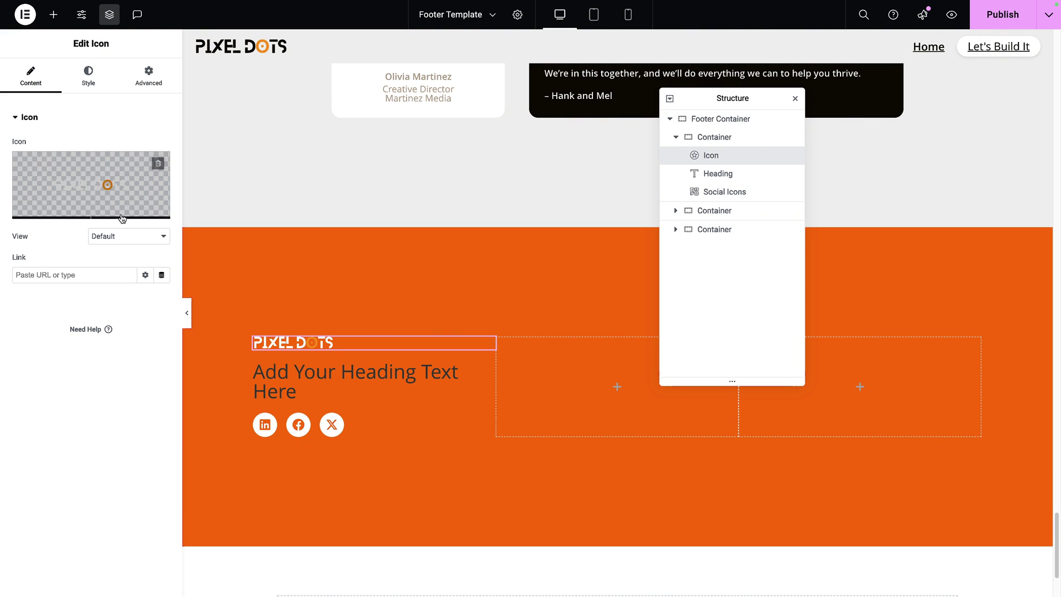
pyautogui.click(123, 215)
pyautogui.click(147, 175)
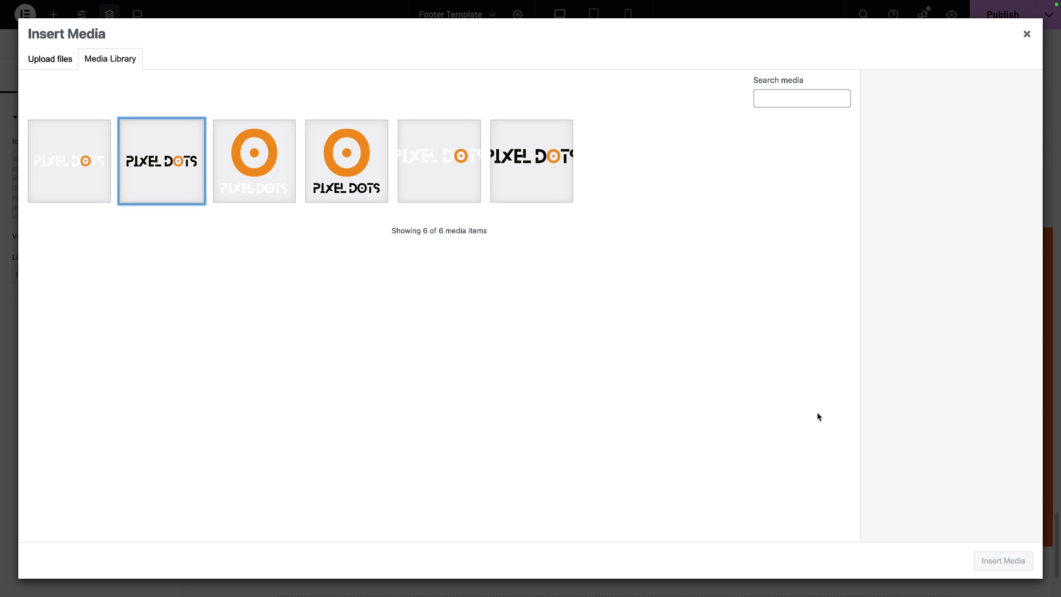
pyautogui.click(215, 182)
pyautogui.click(181, 177)
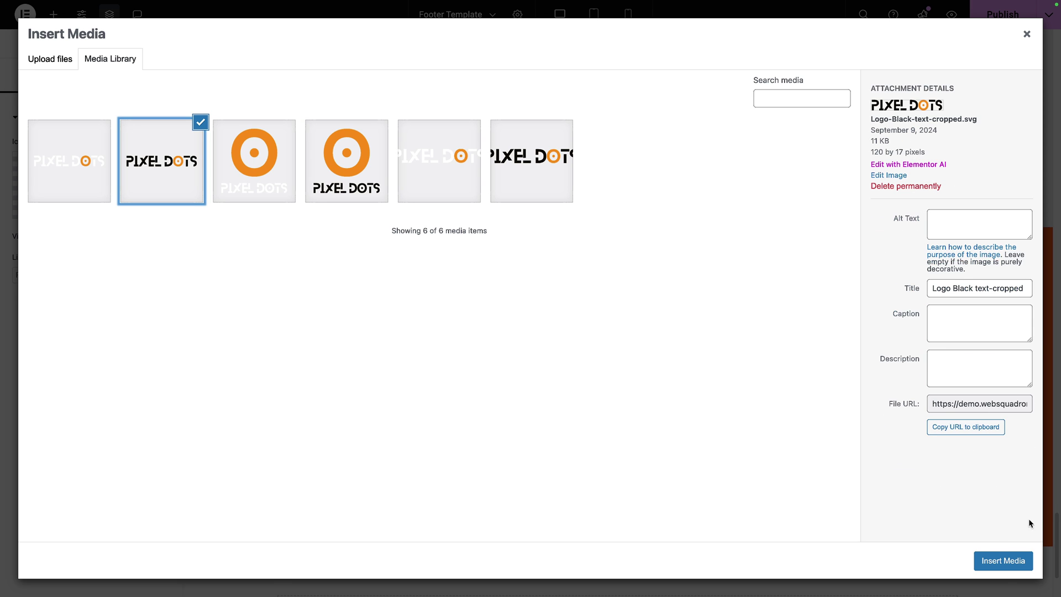
pyautogui.click(987, 559)
# Step: Give the logo icon a classic white background and a 15 px border radius
pyautogui.click(147, 72)
pyautogui.scroll(-3, 69, 398)
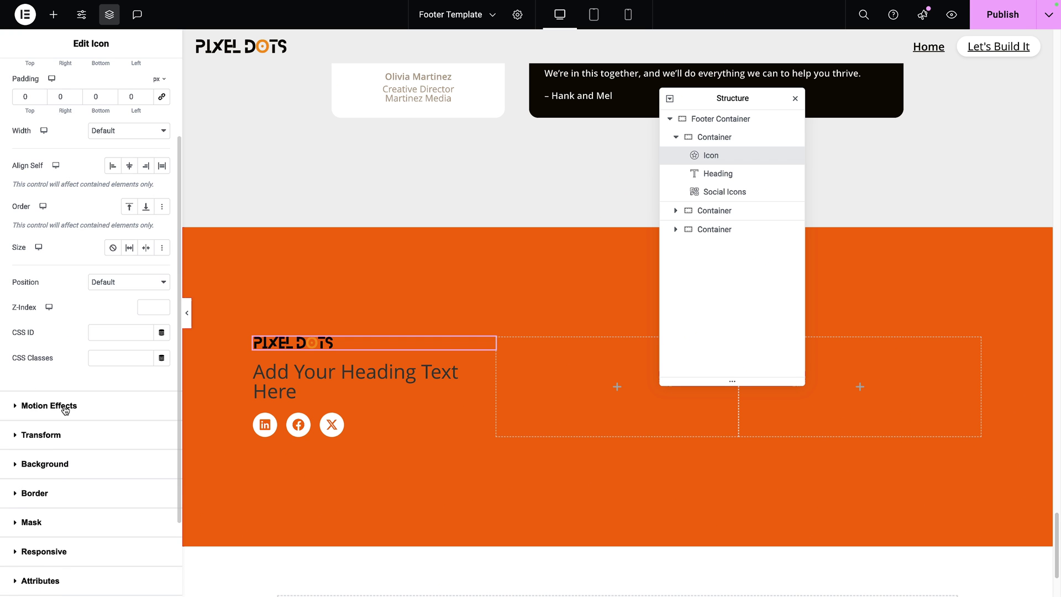
pyautogui.click(45, 465)
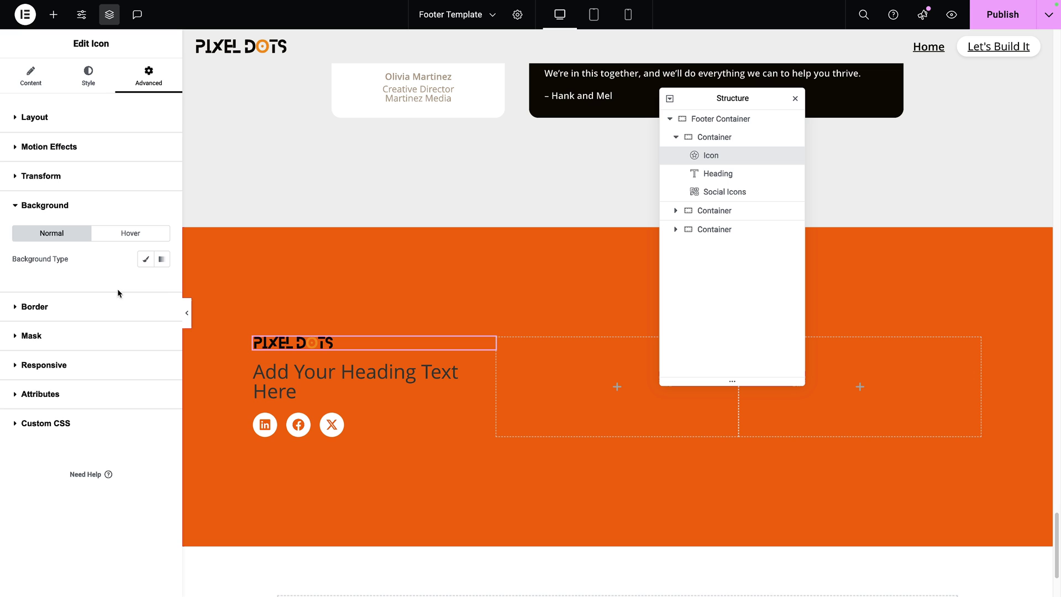
pyautogui.click(145, 259)
pyautogui.click(35, 422)
pyautogui.click(36, 327)
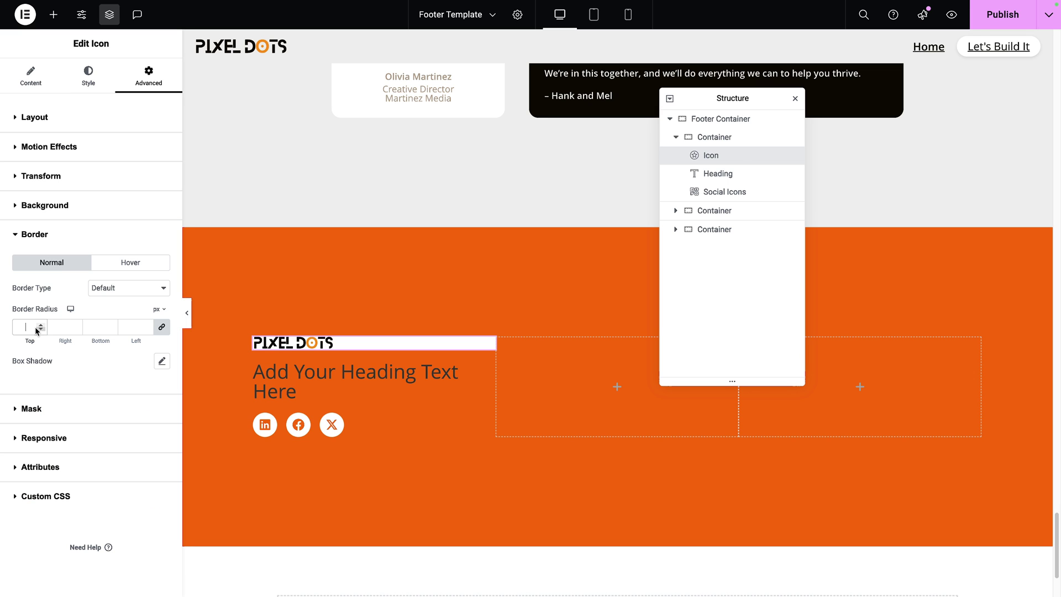
pyautogui.write('15')
# Step: Set the logo icon's padding to 5 px on all sides
pyautogui.click(35, 118)
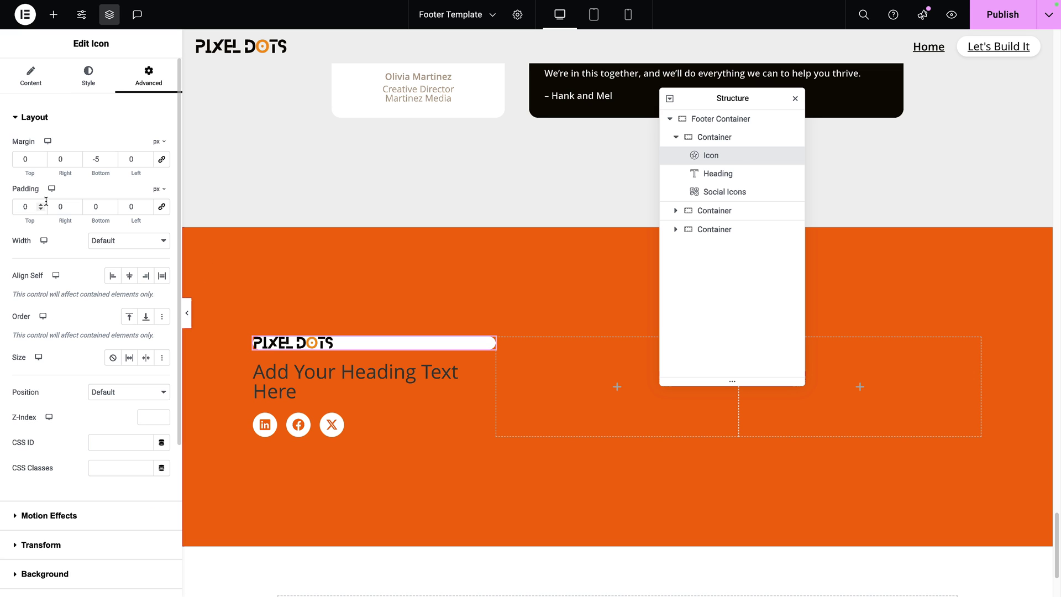
pyautogui.click(148, 206)
pyautogui.click(147, 206)
pyautogui.click(147, 206)
pyautogui.click(147, 206)
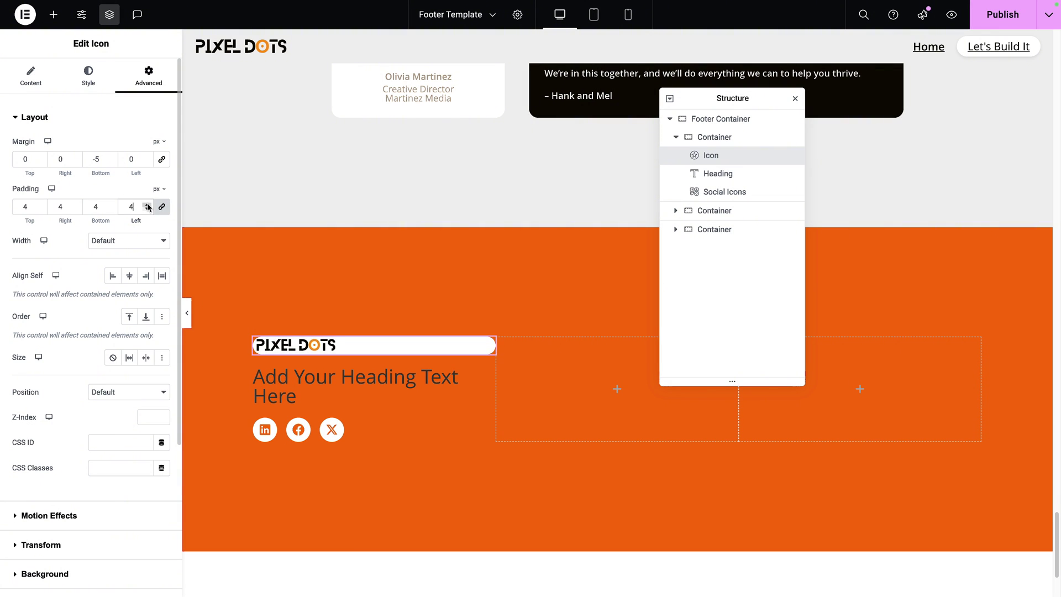
pyautogui.click(147, 206)
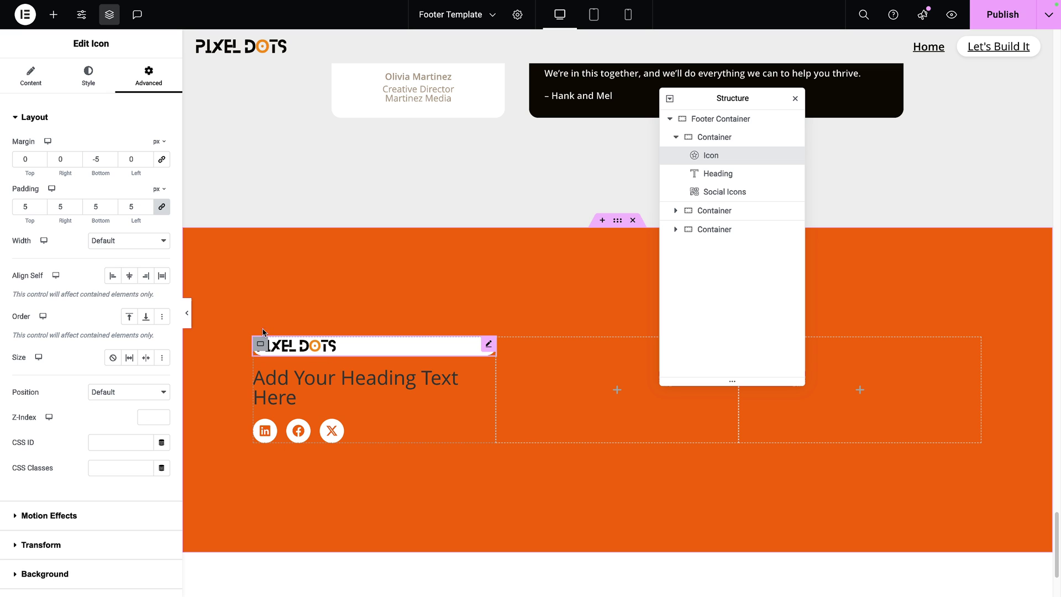
pyautogui.click(135, 243)
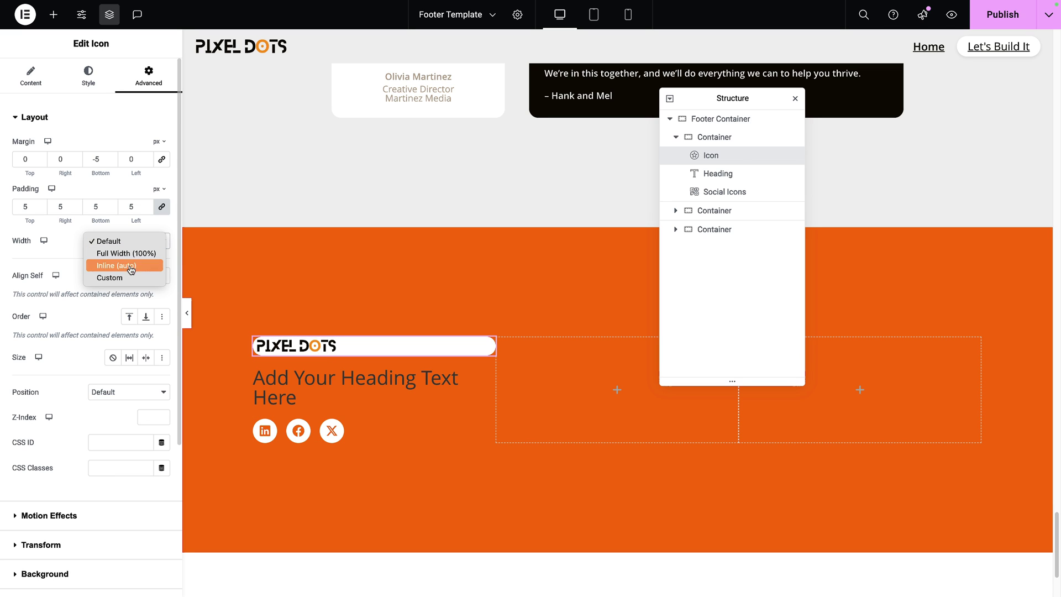
pyautogui.click(77, 263)
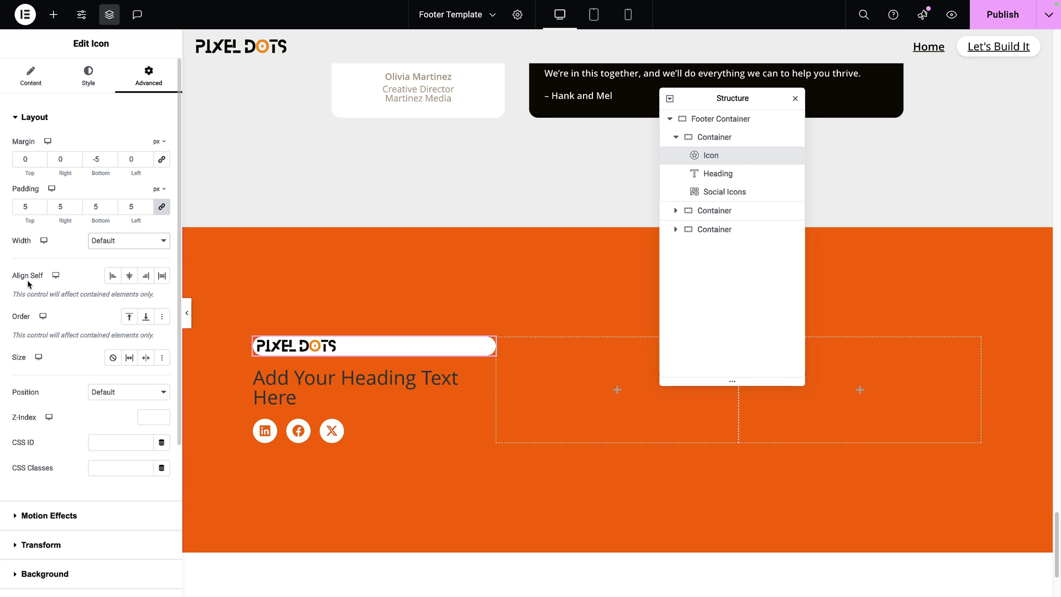
# Step: Align the logo icon to the start of its container and unlink its padding, leaving 5 px on the right side
pyautogui.click(113, 275)
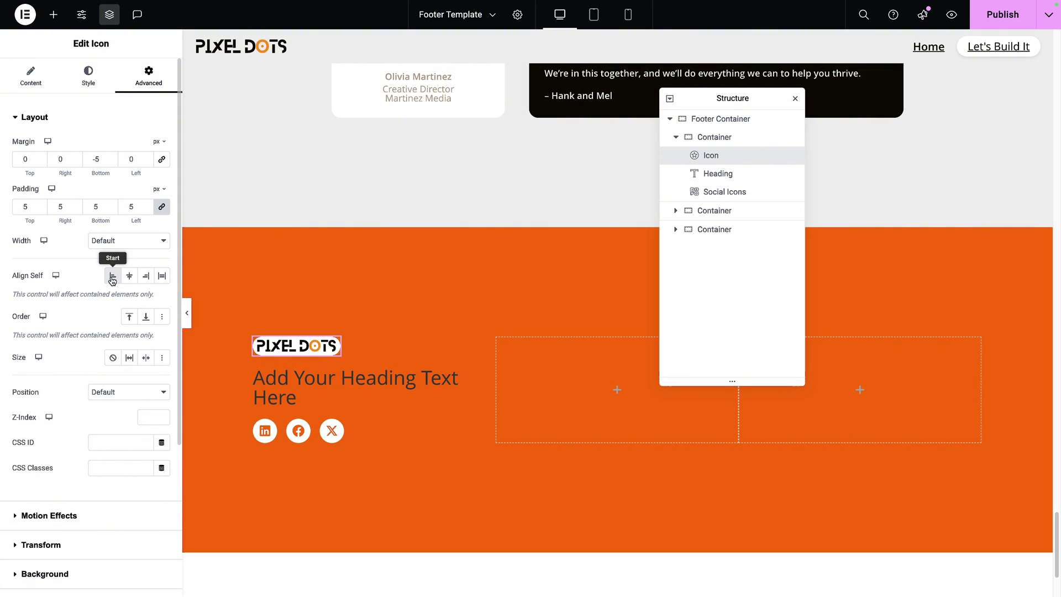
pyautogui.click(162, 207)
pyautogui.moveTo(67, 208); pyautogui.dragTo(48, 201)
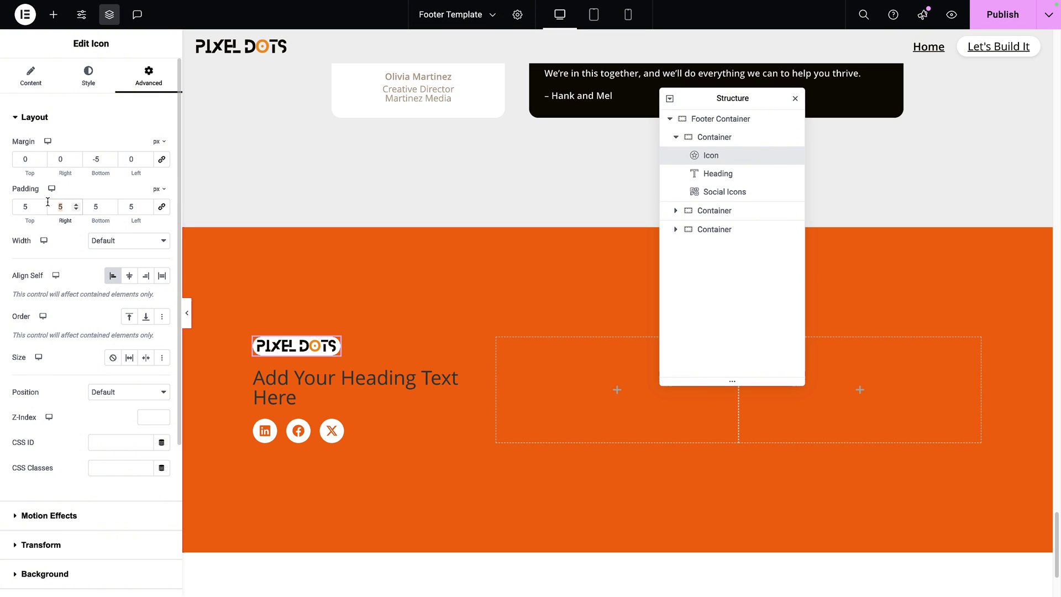
pyautogui.write('25')
pyautogui.press('BackSpace')
pyautogui.press('BackSpace')
pyautogui.write('05')
# Step: Replace the heading widget in the first footer column with a Text Editor widget between the logo and the social icons
pyautogui.scroll(-3, 315, 171)
pyautogui.click(425, 243)
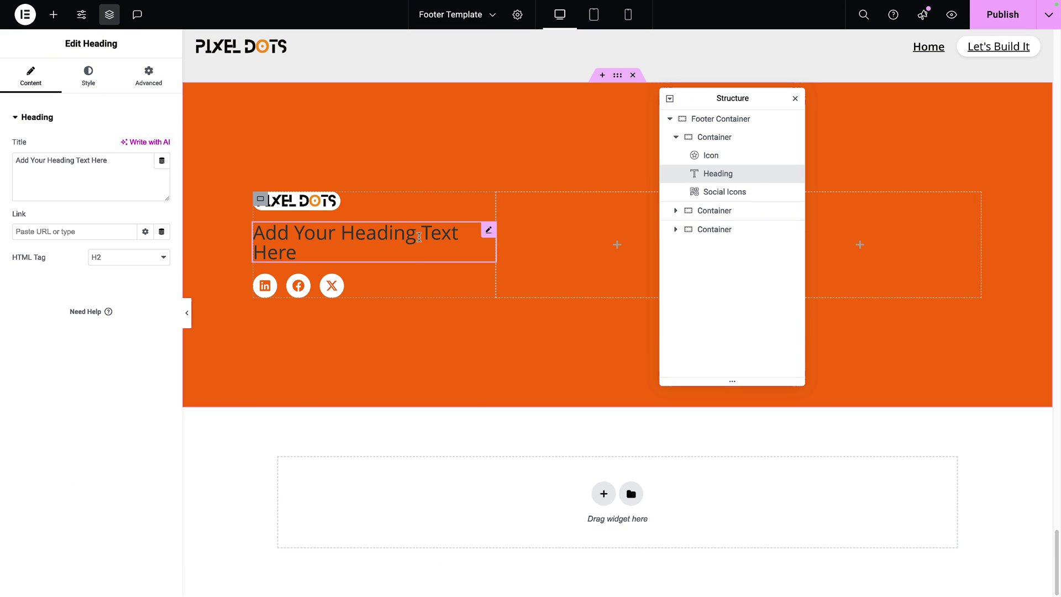
pyautogui.click(53, 14)
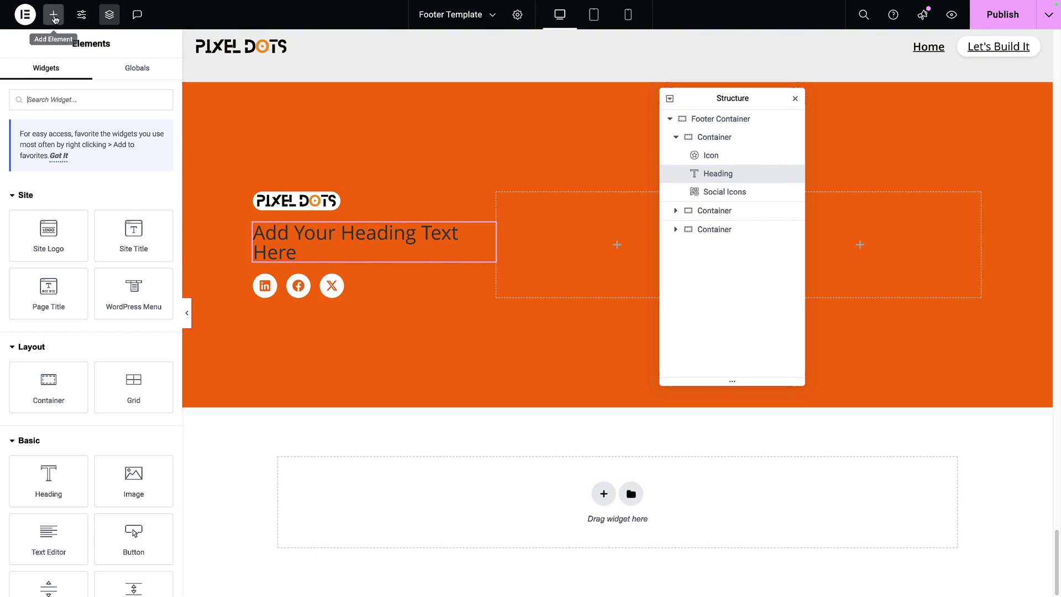
pyautogui.click(49, 542)
pyautogui.rightClick(386, 240)
pyautogui.click(413, 508)
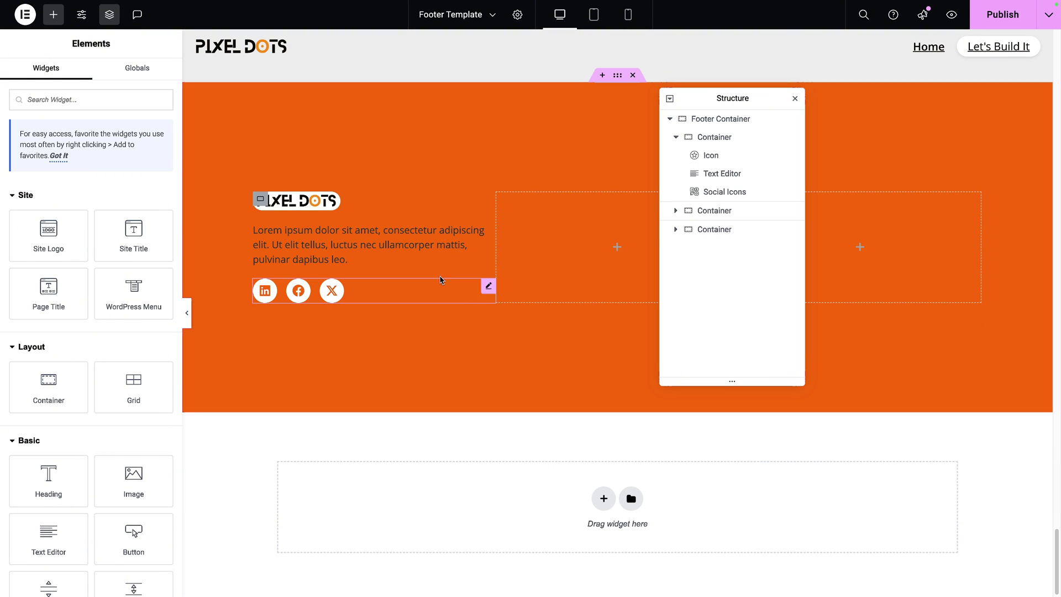
# Step: Replace the placeholder text with "Web Design Company building high-converting and performance-beating business websites in Leicestershire."
pyautogui.click(484, 232)
pyautogui.click(145, 271)
pyautogui.hotkey('ctrl', 'a')
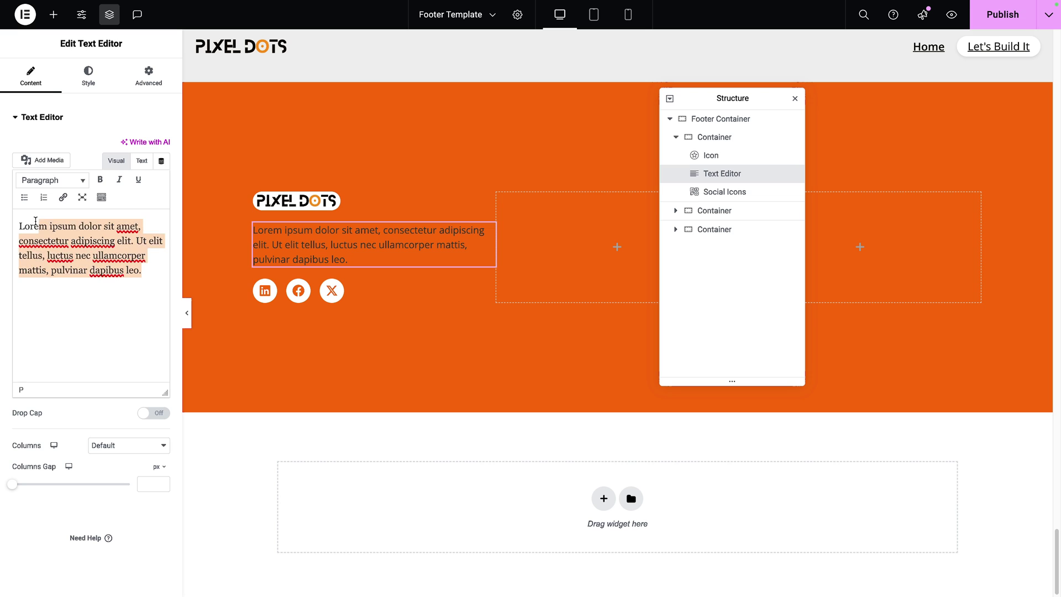
pyautogui.write('Web Design Company building high-converting and performance-beating business websites in Leicestershire.')
# Step: Give the footer description text the global White colour and a 600 (Semi Bold) weight
pyautogui.click(89, 76)
pyautogui.click(145, 172)
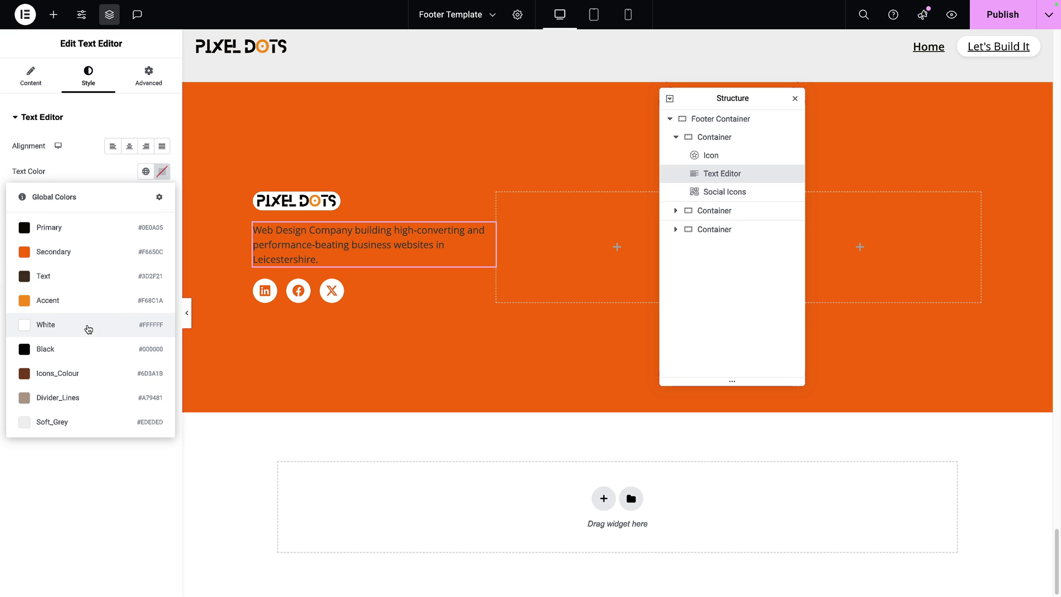
pyautogui.click(88, 329)
pyautogui.click(162, 198)
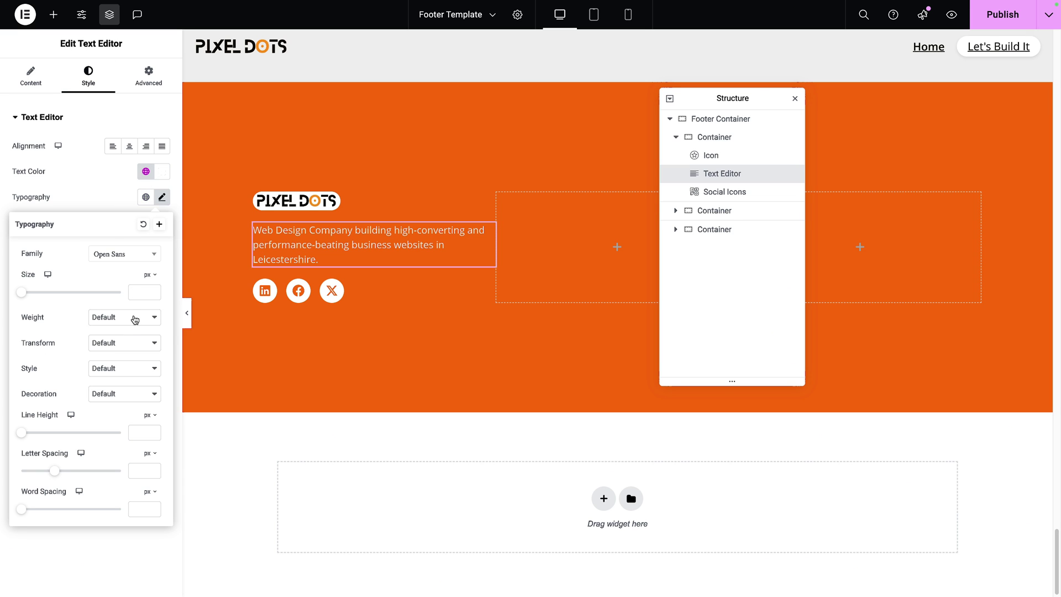
pyautogui.click(136, 317)
pyautogui.click(138, 277)
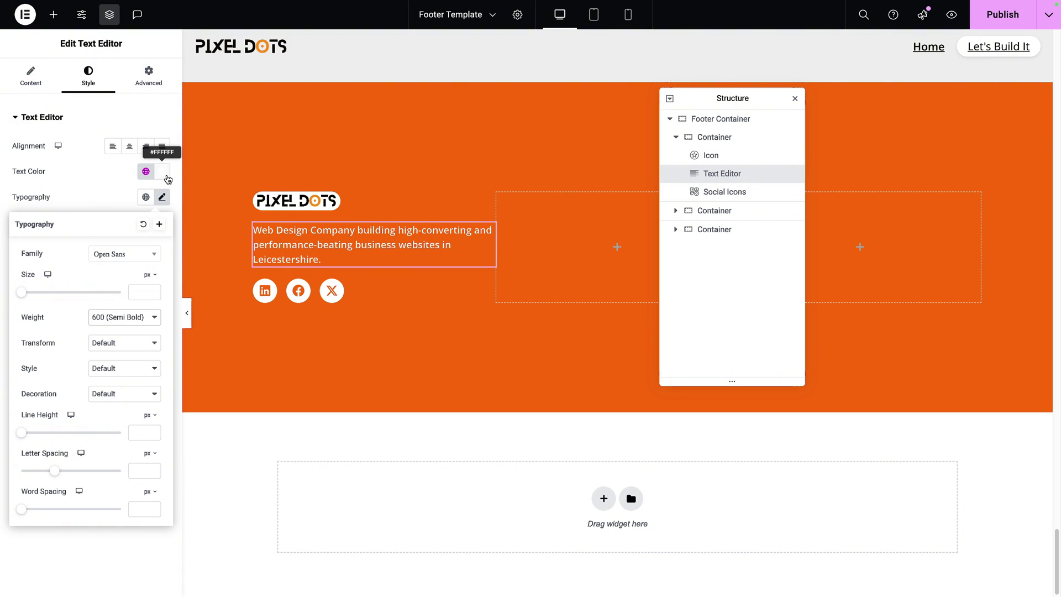
# Step: Assign the CSS class xsmall to the footer description text and publish the footer template
pyautogui.click(154, 84)
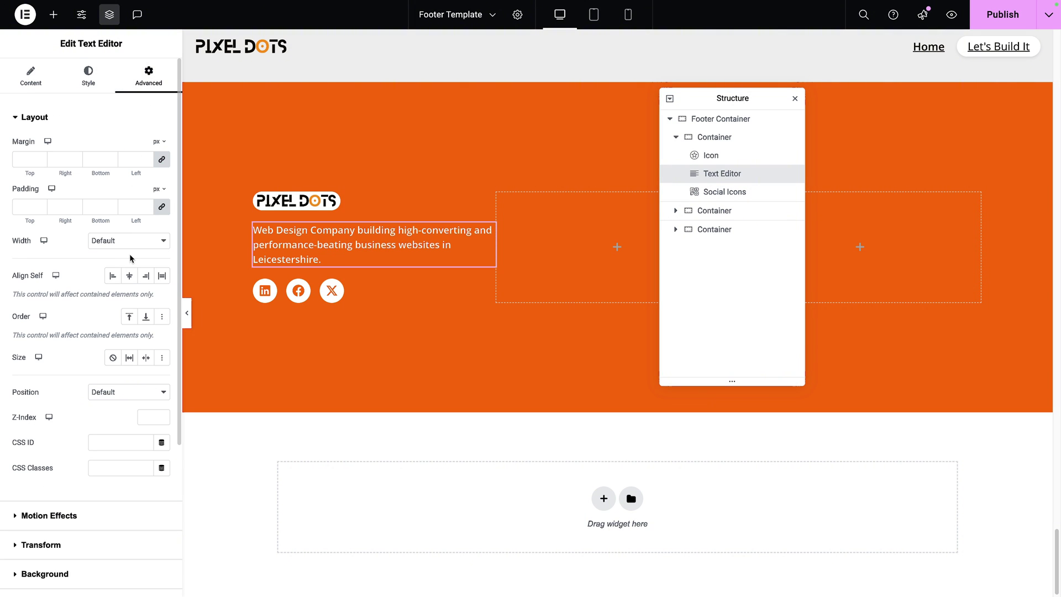
pyautogui.click(138, 468)
pyautogui.write('xsmall')
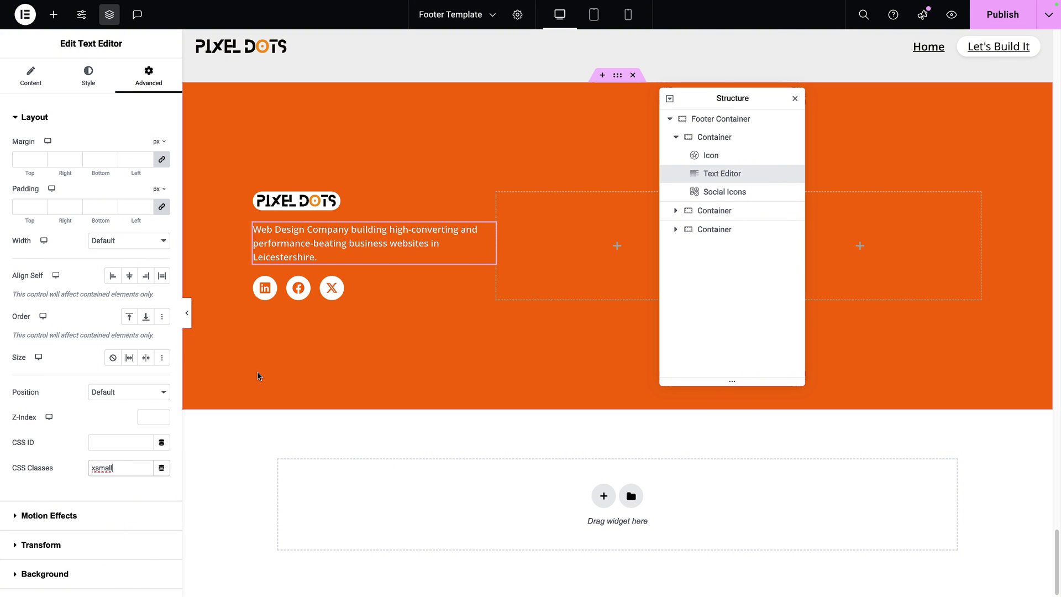
pyautogui.click(507, 201)
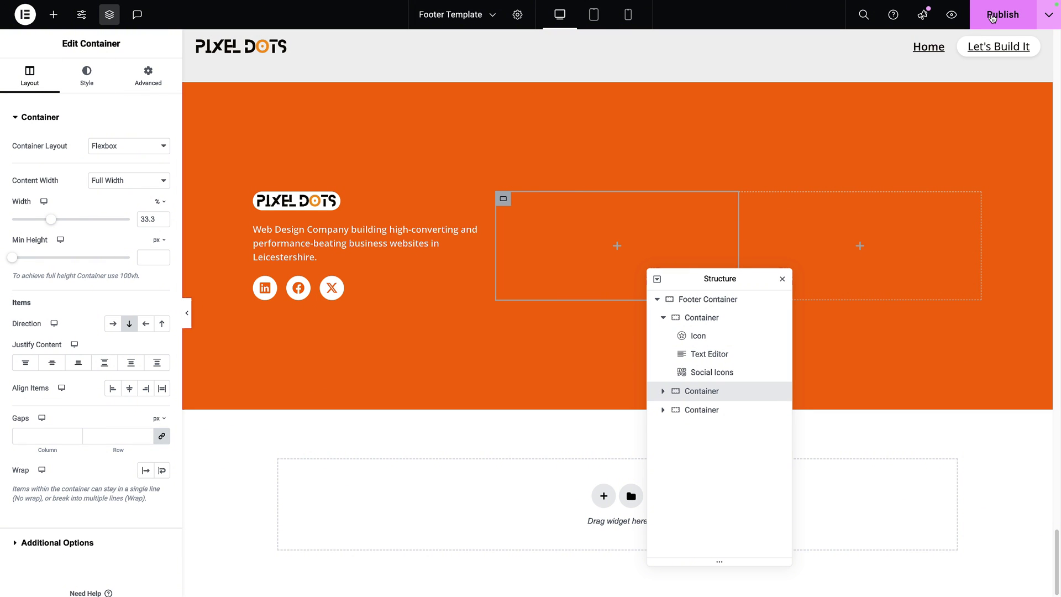
pyautogui.click(992, 18)
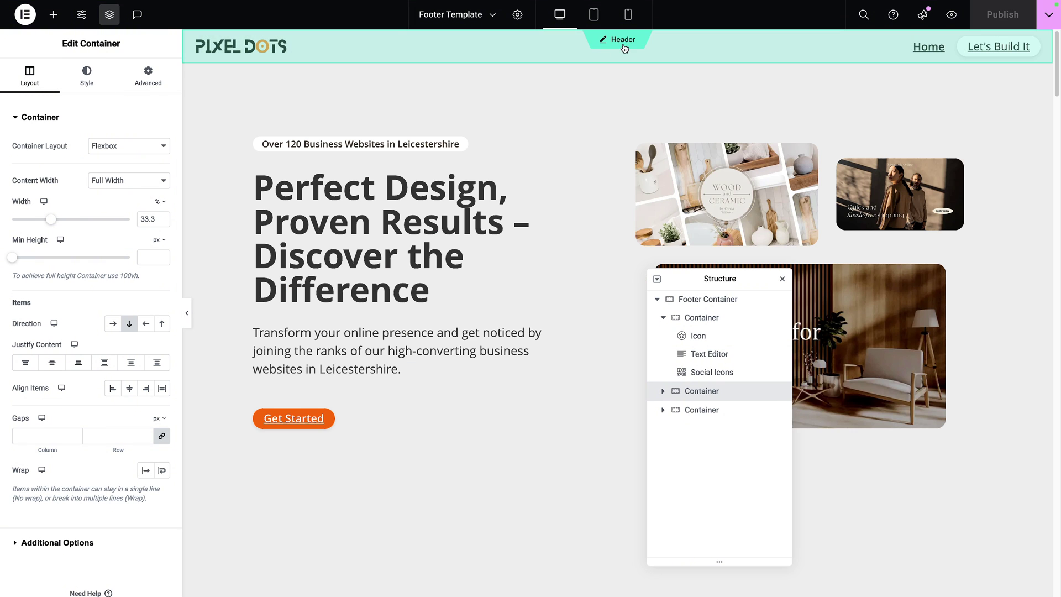
# Step: Switch to editing the header template and copy its WordPress Menu widget
pyautogui.click(626, 43)
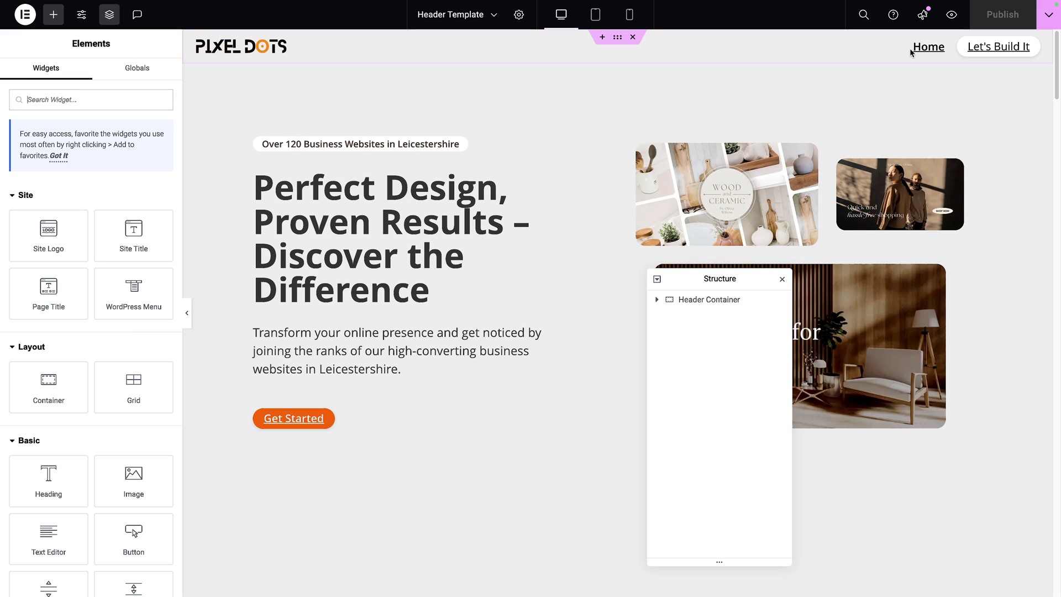
pyautogui.rightClick(936, 48)
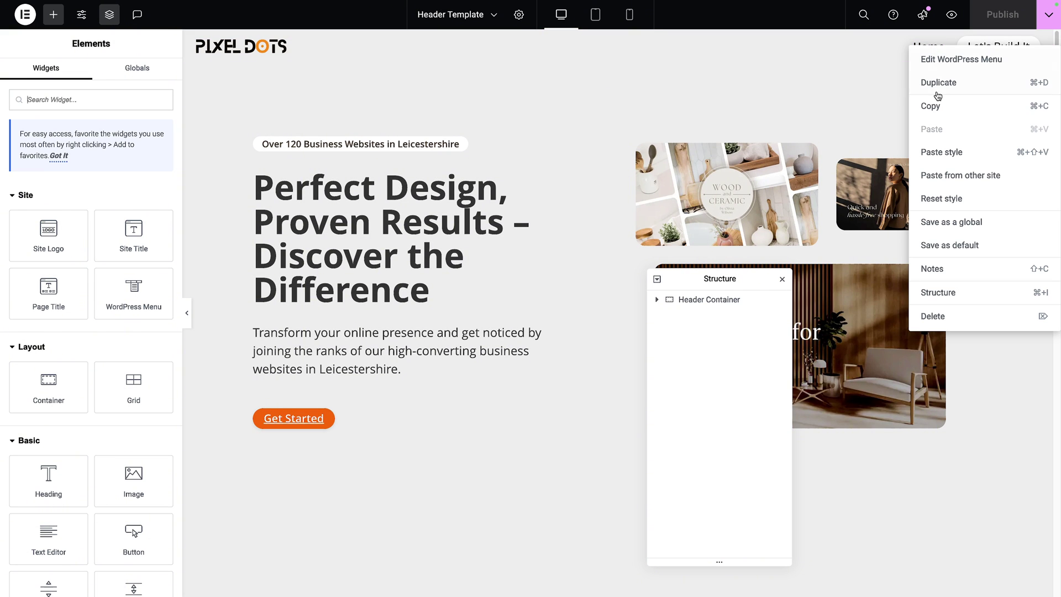
pyautogui.click(945, 106)
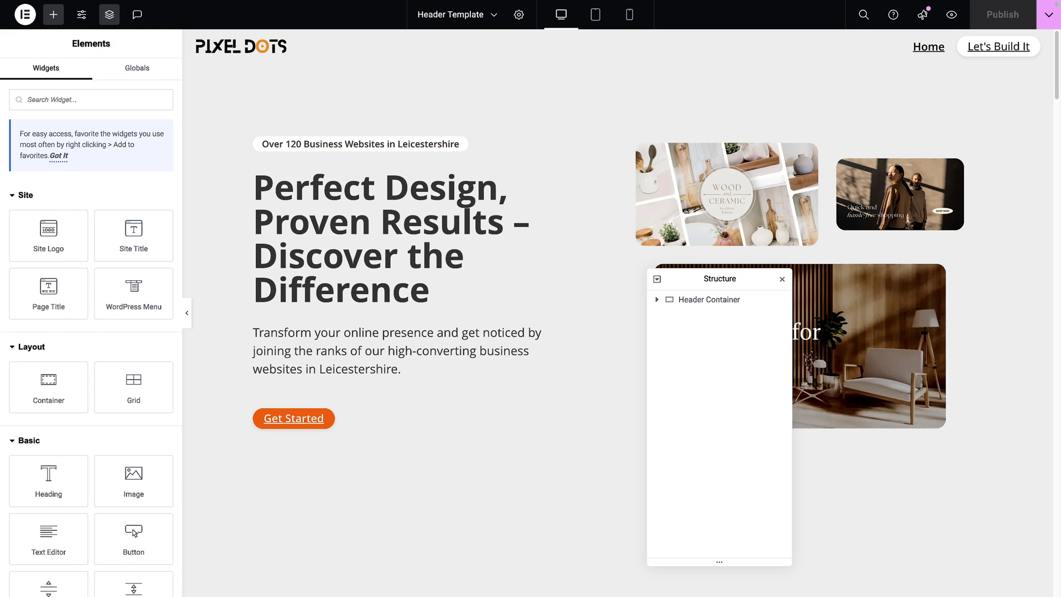
# Step: Return to editing the footer template and paste the copied WordPress Menu into the middle column's container
pyautogui.moveTo(1057, 88); pyautogui.dragTo(1057, 539)
pyautogui.scroll(-5, 618, 386)
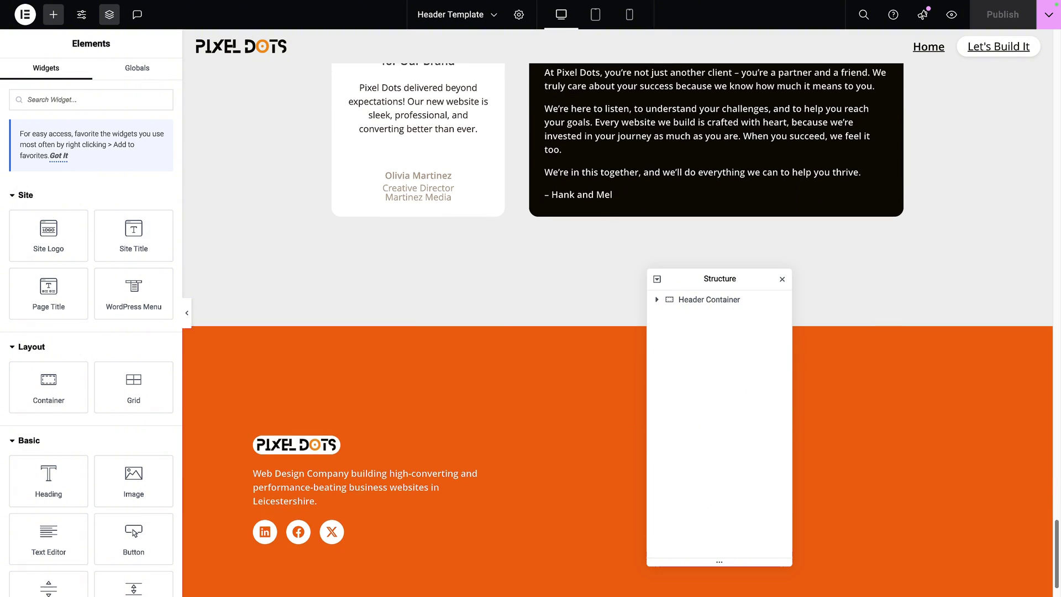
pyautogui.click(620, 330)
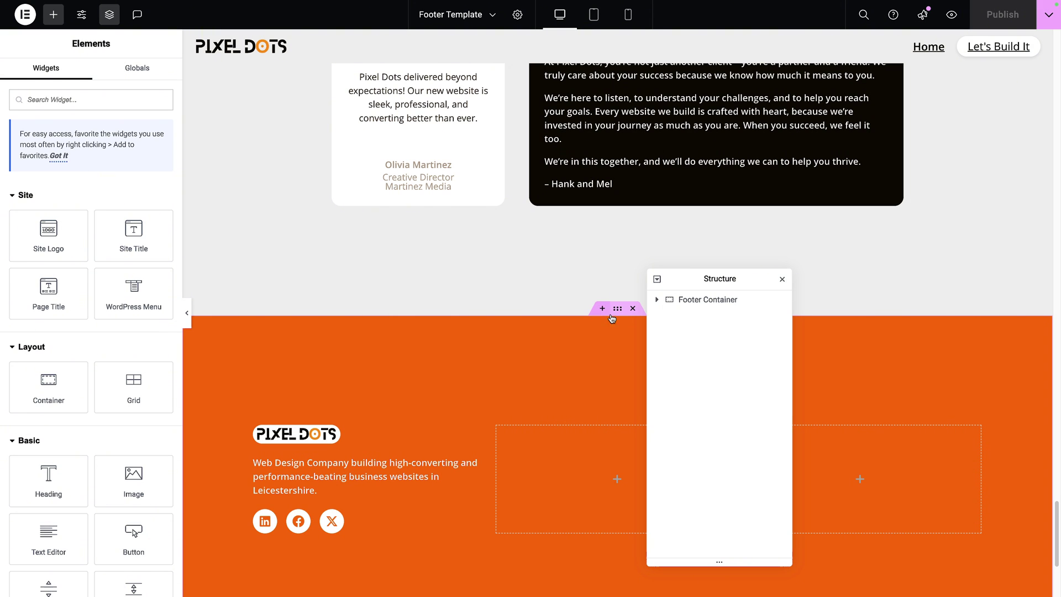
pyautogui.rightClick(503, 432)
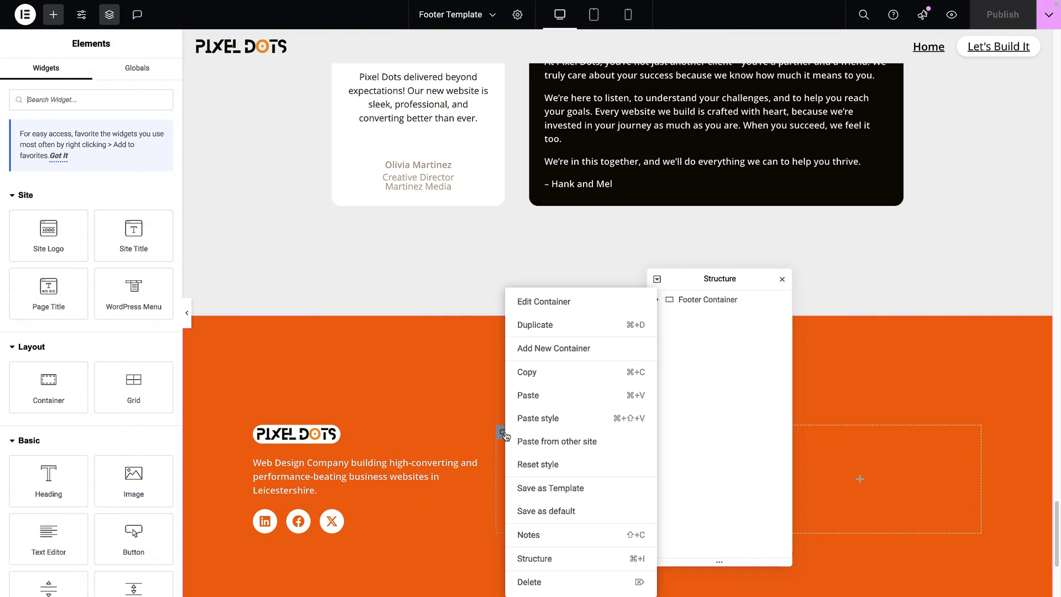
pyautogui.click(551, 397)
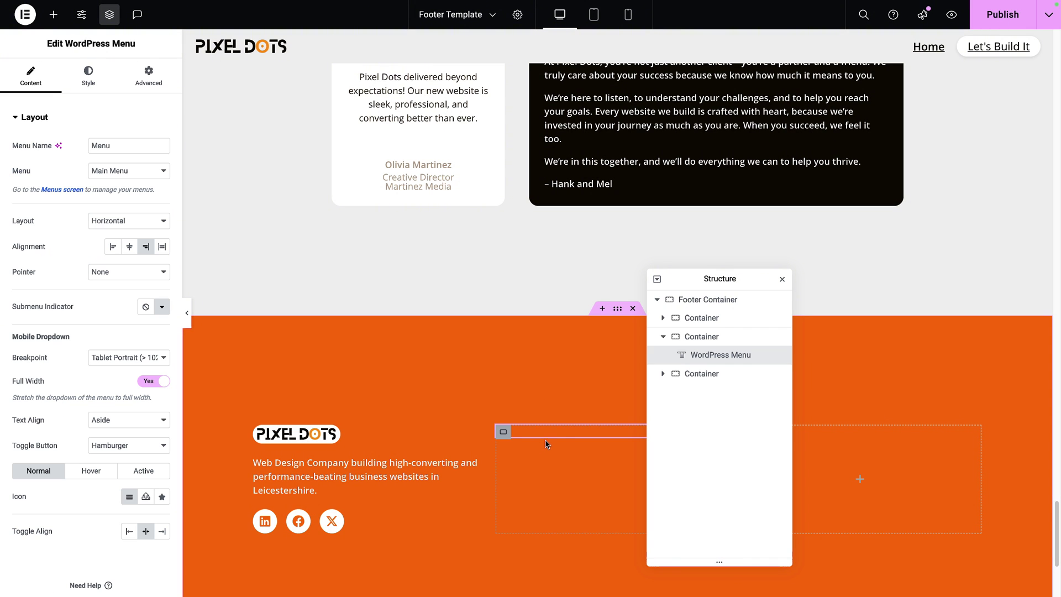
# Step: Set the footer menu's alignment to Start and publish the footer template
pyautogui.moveTo(729, 279); pyautogui.dragTo(875, 276)
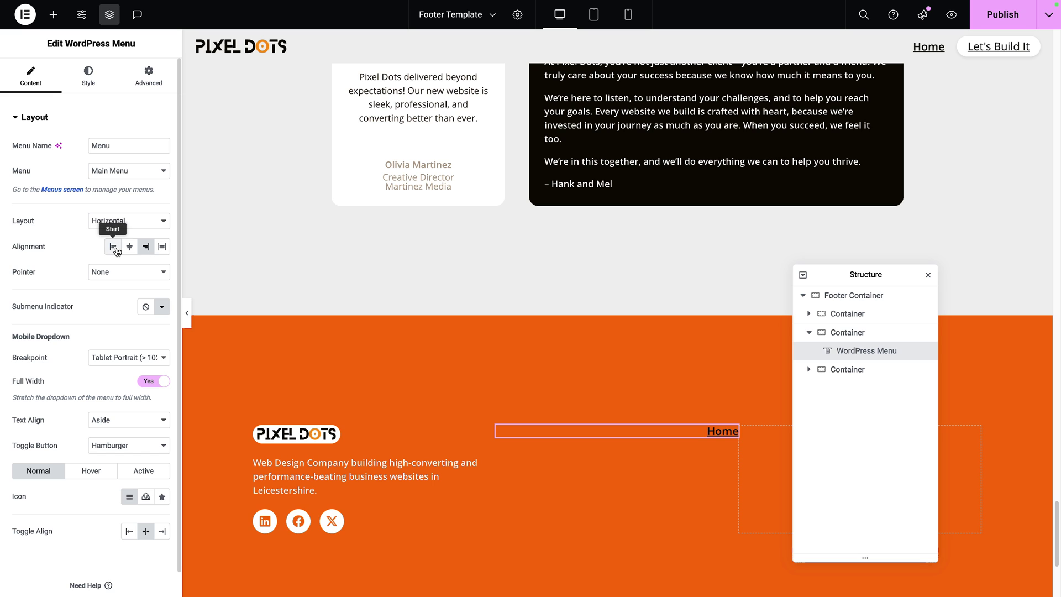
pyautogui.click(115, 249)
pyautogui.click(149, 76)
pyautogui.scroll(-4, 560, 210)
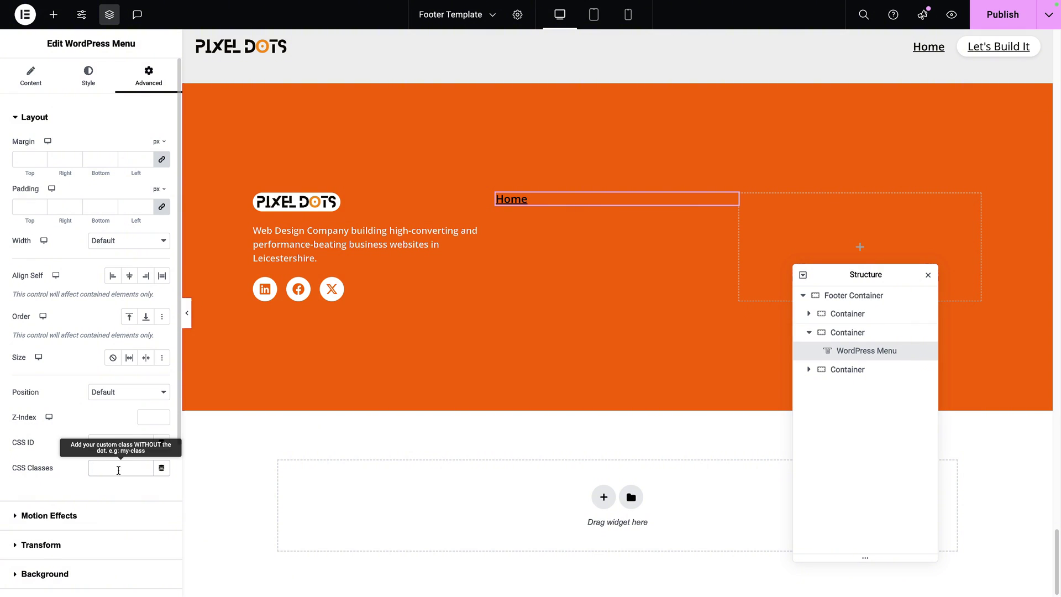
pyautogui.hotkey('ctrl', 's')
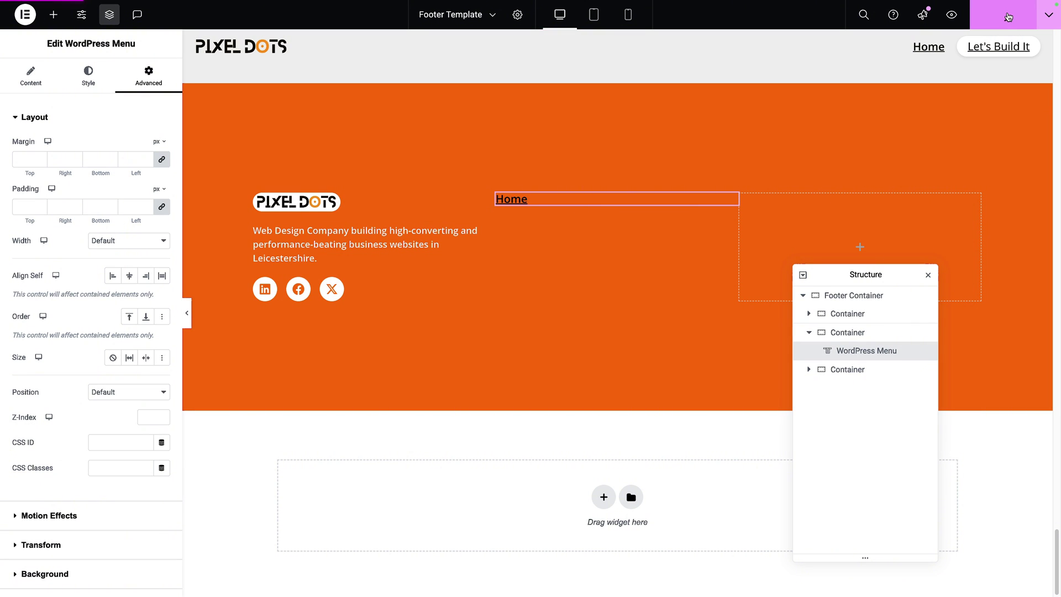
# Step: In the site-wide Custom CSS, duplicate the ".overlap .elementor-nav-menu a" rule directly below the original
pyautogui.click(82, 15)
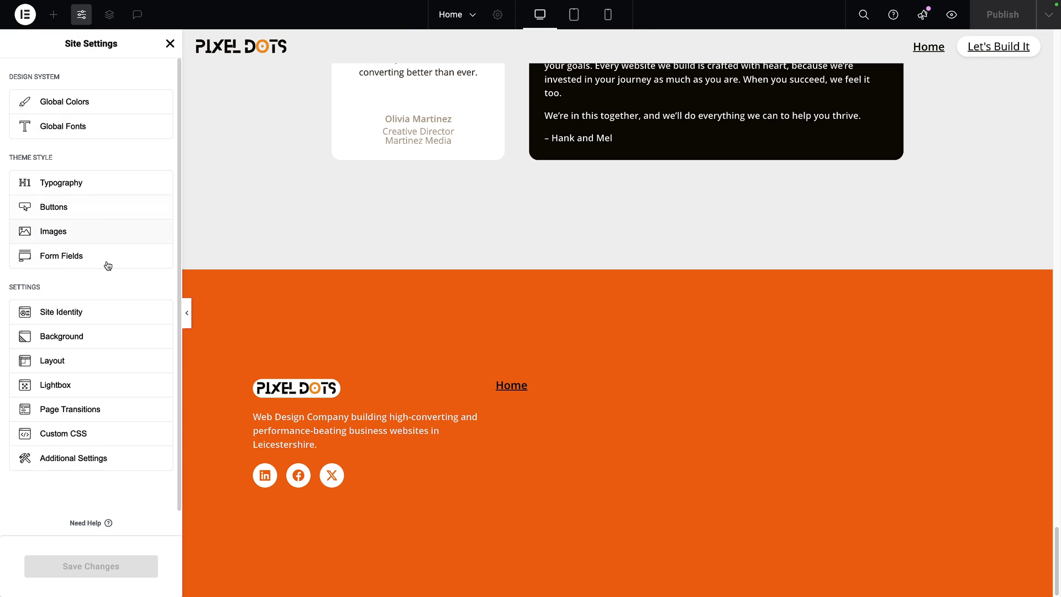
pyautogui.click(101, 435)
pyautogui.scroll(-3, 53, 286)
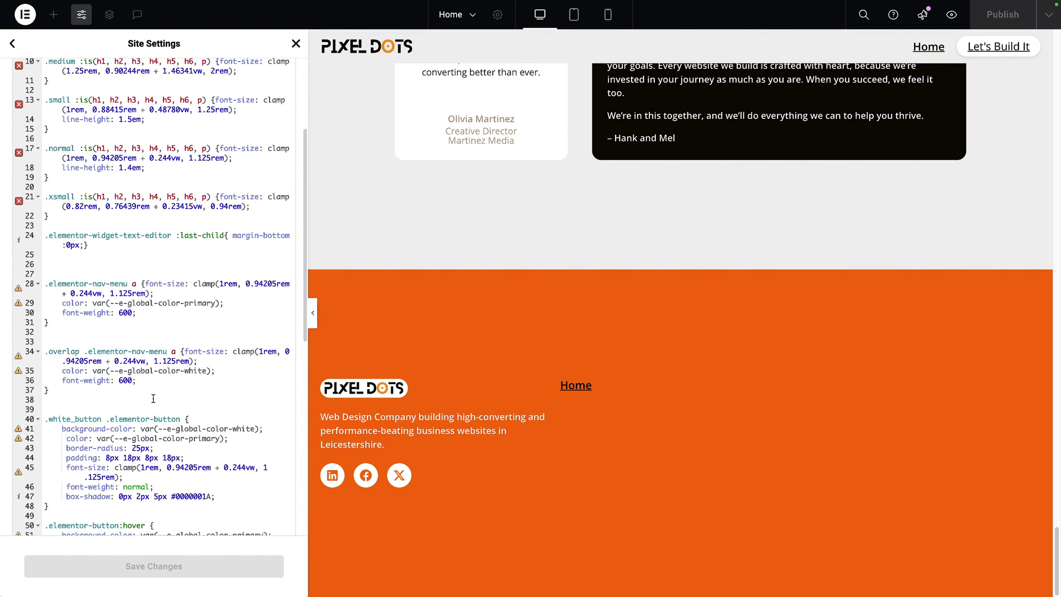
pyautogui.moveTo(175, 384); pyautogui.dragTo(51, 349)
pyautogui.click(148, 338)
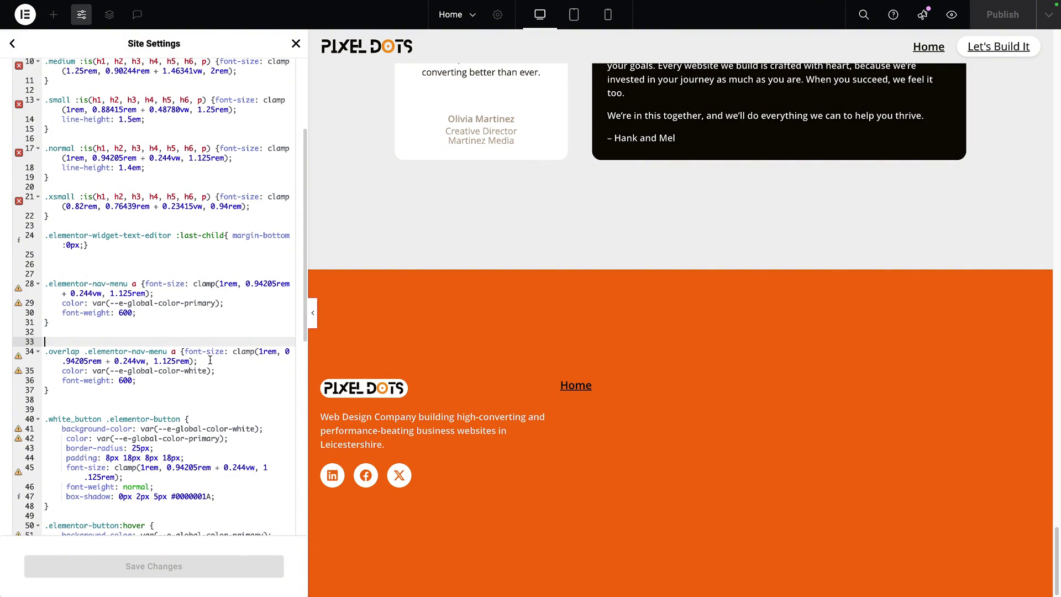
pyautogui.moveTo(197, 360); pyautogui.dragTo(163, 361)
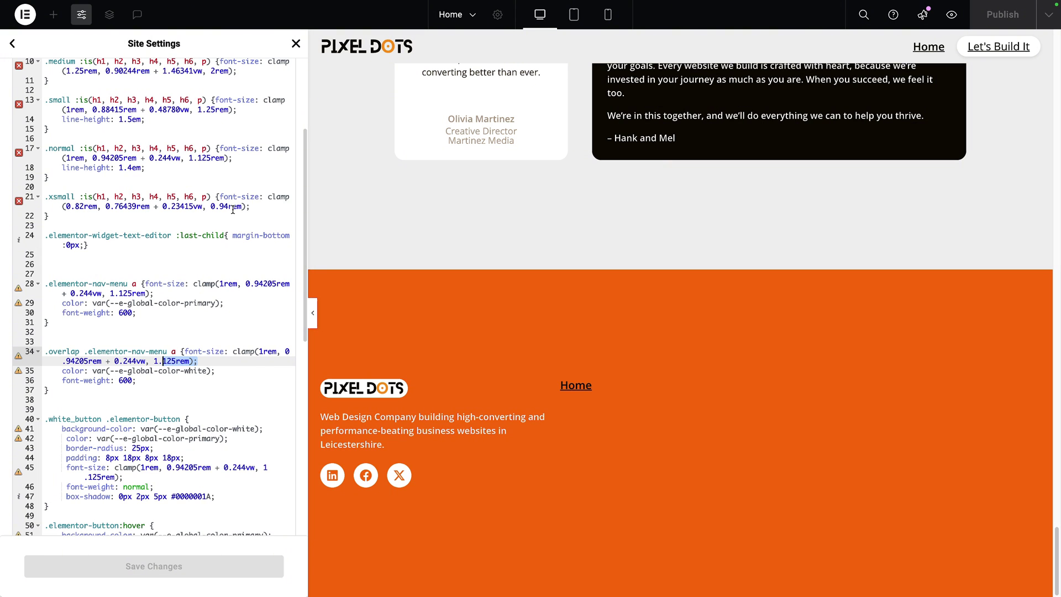
pyautogui.moveTo(63, 390); pyautogui.dragTo(34, 352)
pyautogui.click(124, 389)
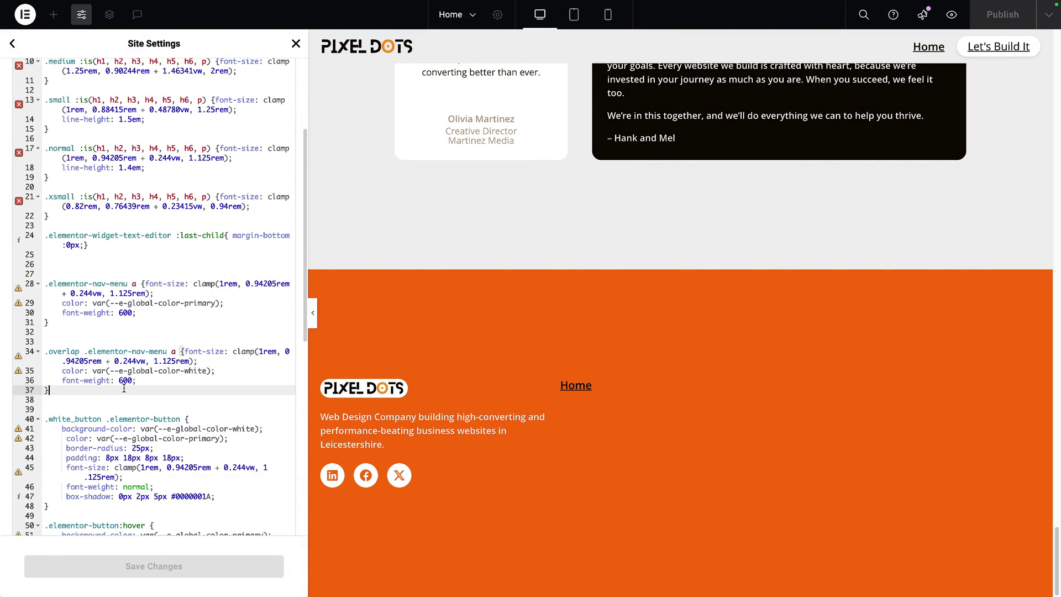
pyautogui.press('Return')
pyautogui.press('Return')
pyautogui.hotkey('ctrl', 'v')
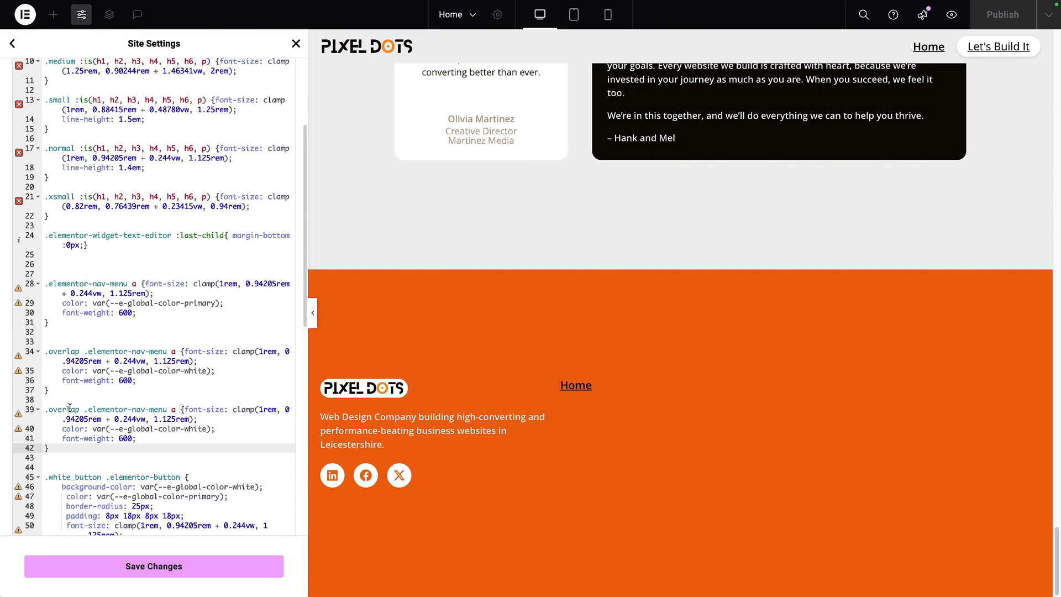
# Step: Change the copied rule's class to .footer, set its font size to the .xsmall clamp(0.82rem, 0.76439rem + 0.23415vw, 0.94rem), and save the site settings
pyautogui.doubleClick(70, 409)
pyautogui.write('footer')
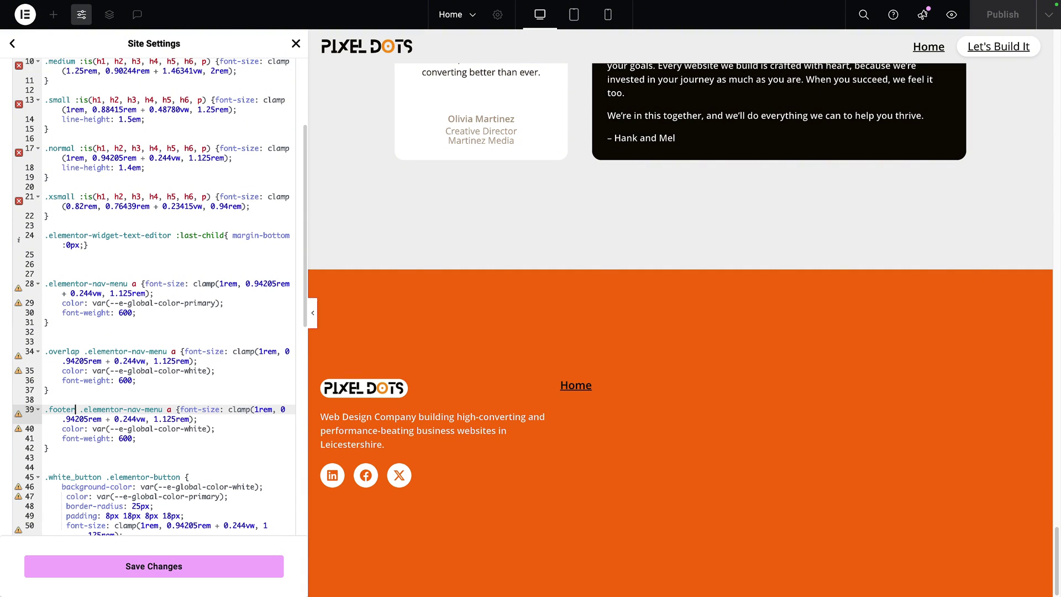
pyautogui.moveTo(242, 206); pyautogui.dragTo(64, 210)
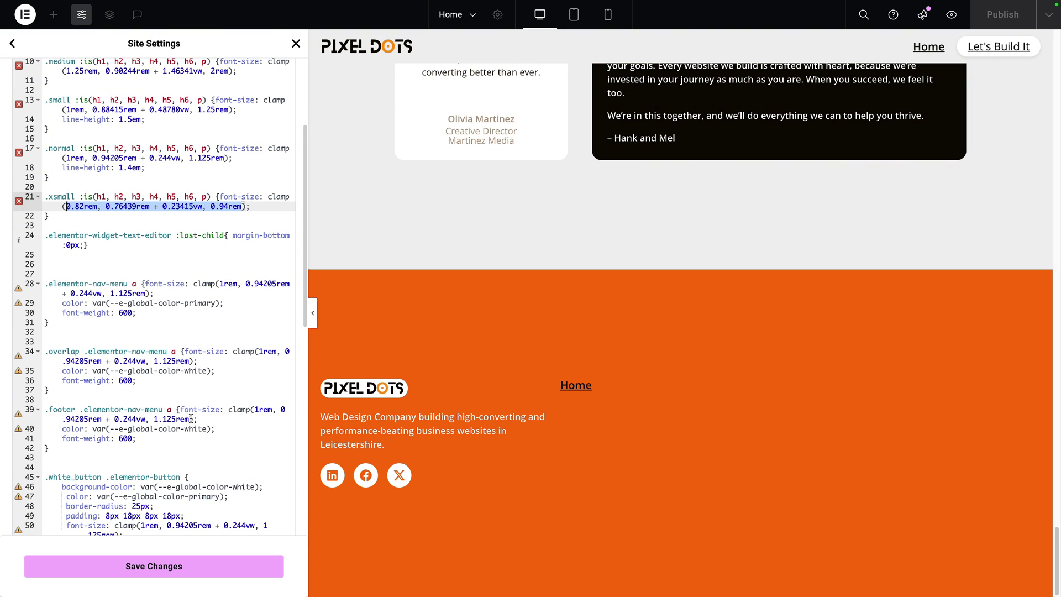
pyautogui.moveTo(191, 419); pyautogui.dragTo(255, 409)
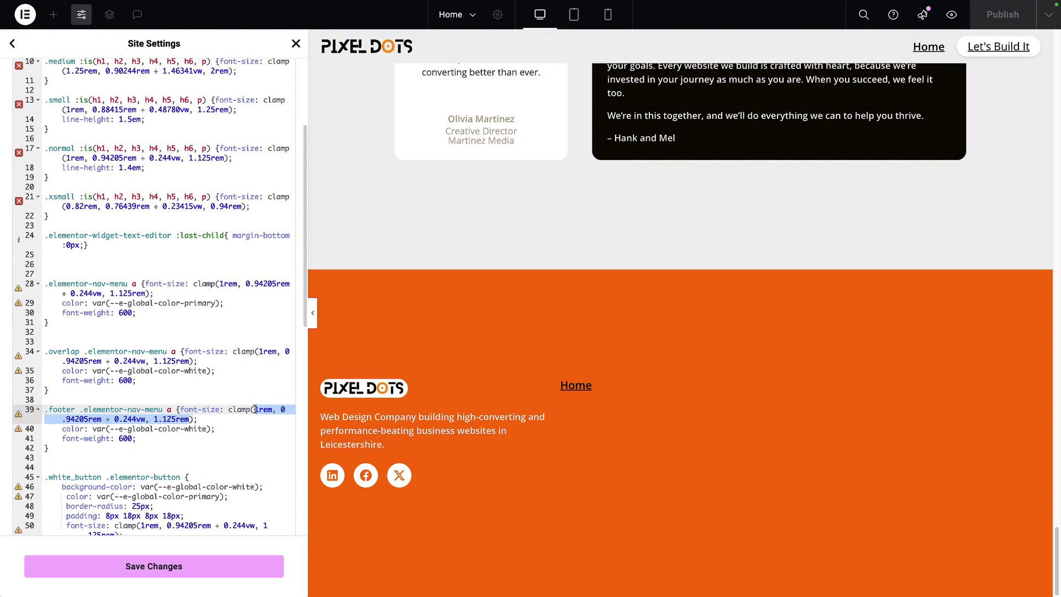
pyautogui.hotkey('ctrl', 'v')
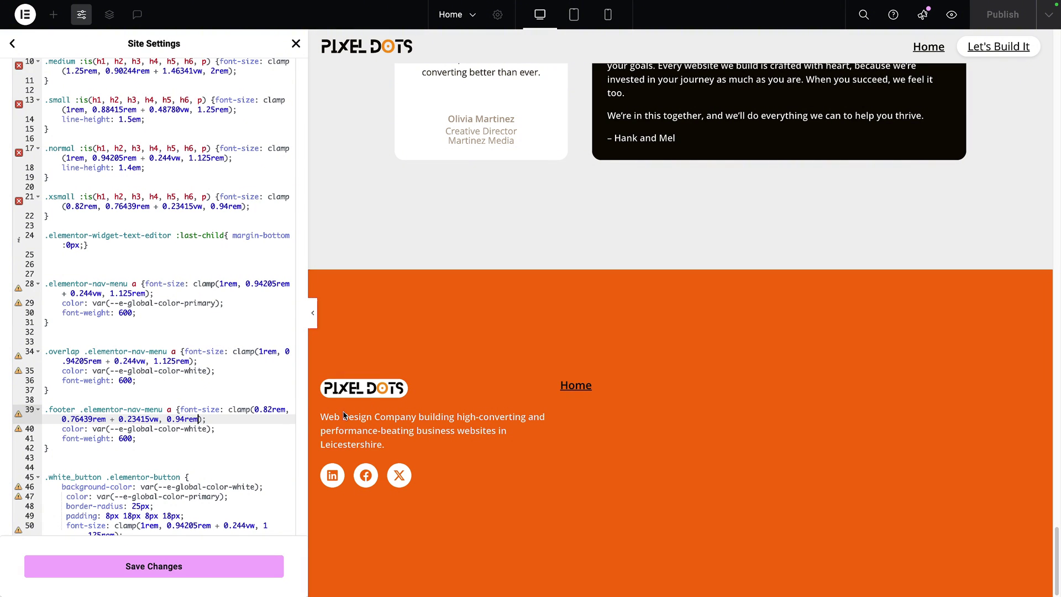
pyautogui.click(224, 441)
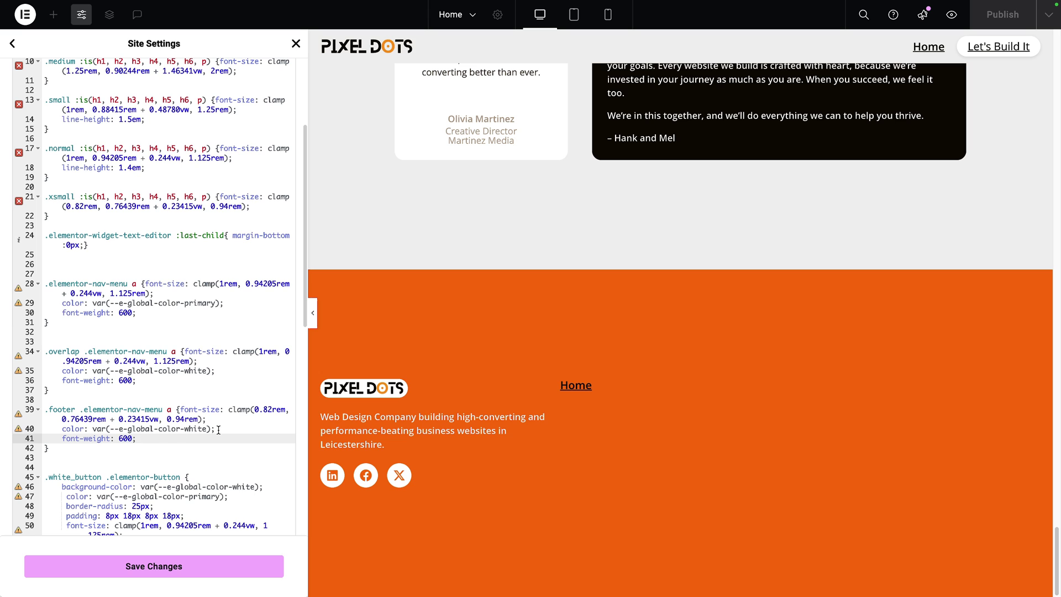
pyautogui.click(218, 569)
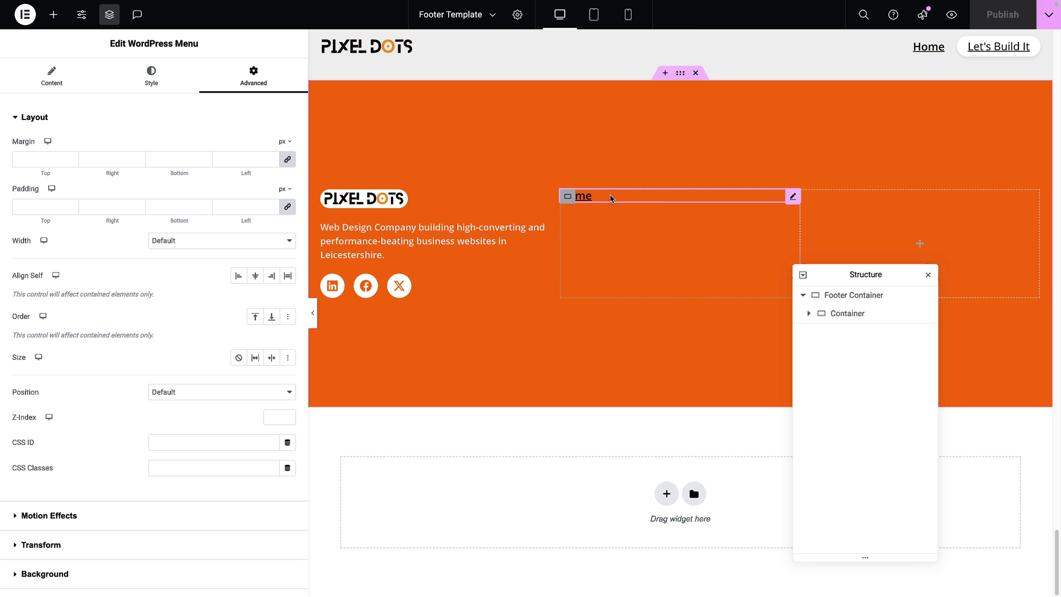
# Step: Assign the CSS class footer to the WordPress Menu widget in the footer's middle column
pyautogui.click(214, 466)
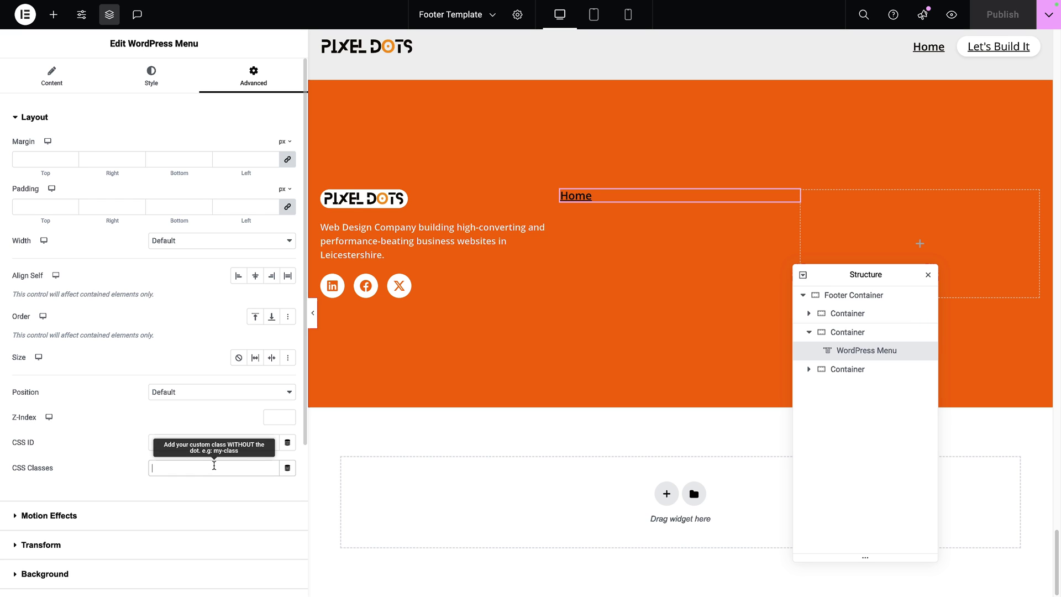
pyautogui.write('footer')
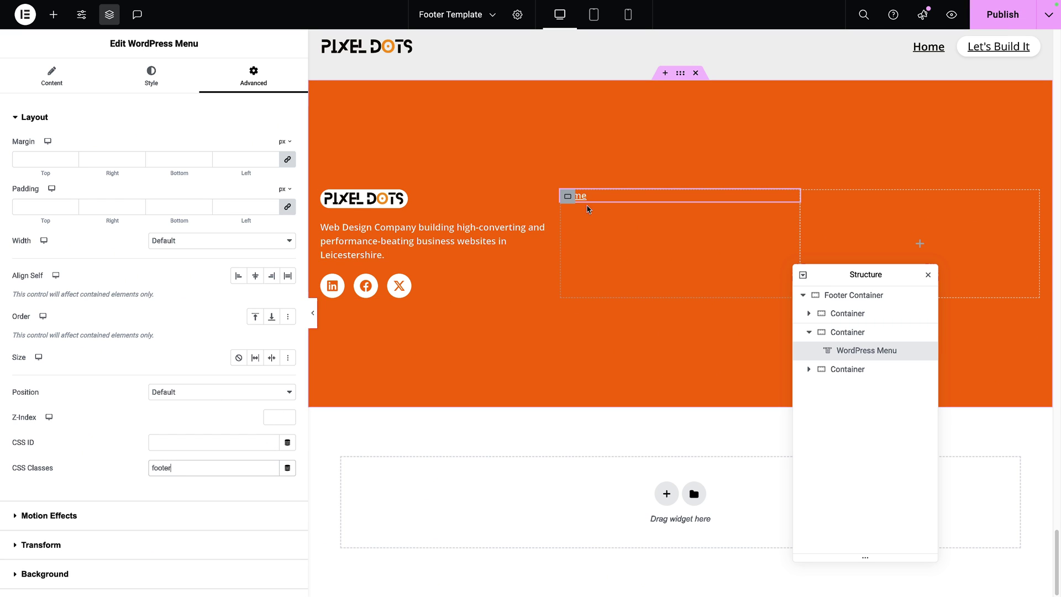
pyautogui.moveTo(201, 474); pyautogui.dragTo(134, 468)
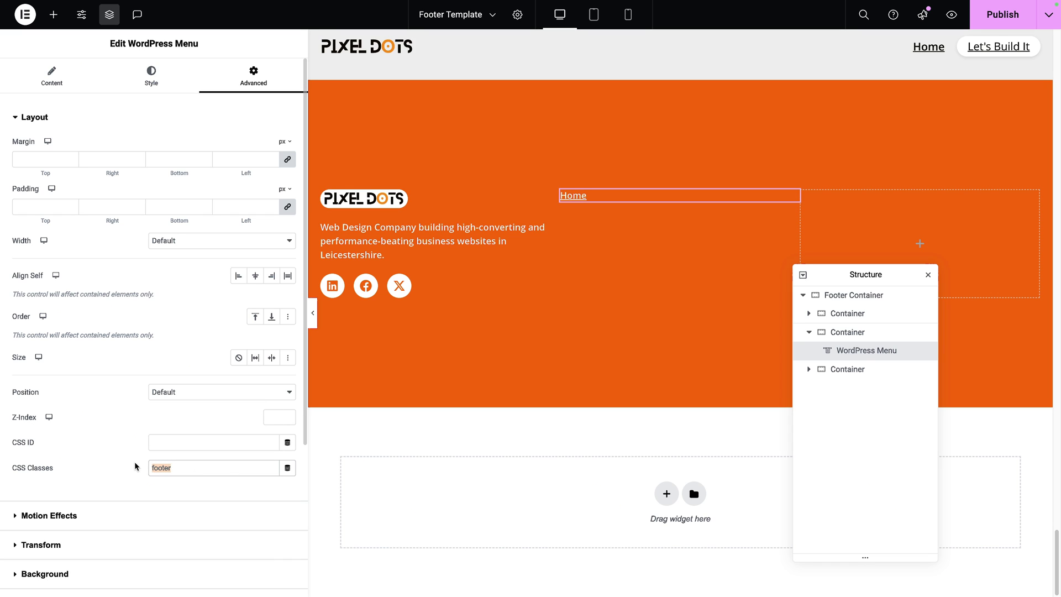
pyautogui.press('BackSpace')
pyautogui.write('footer')
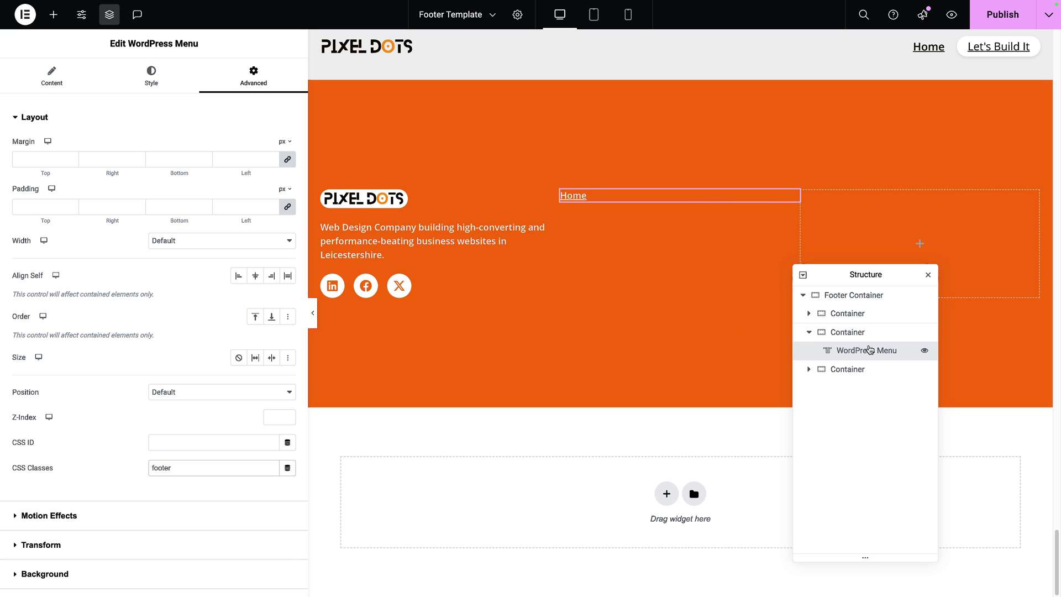
# Step: Set the width of the middle column's container, which holds the WordPress Menu, to 20%
pyautogui.click(860, 332)
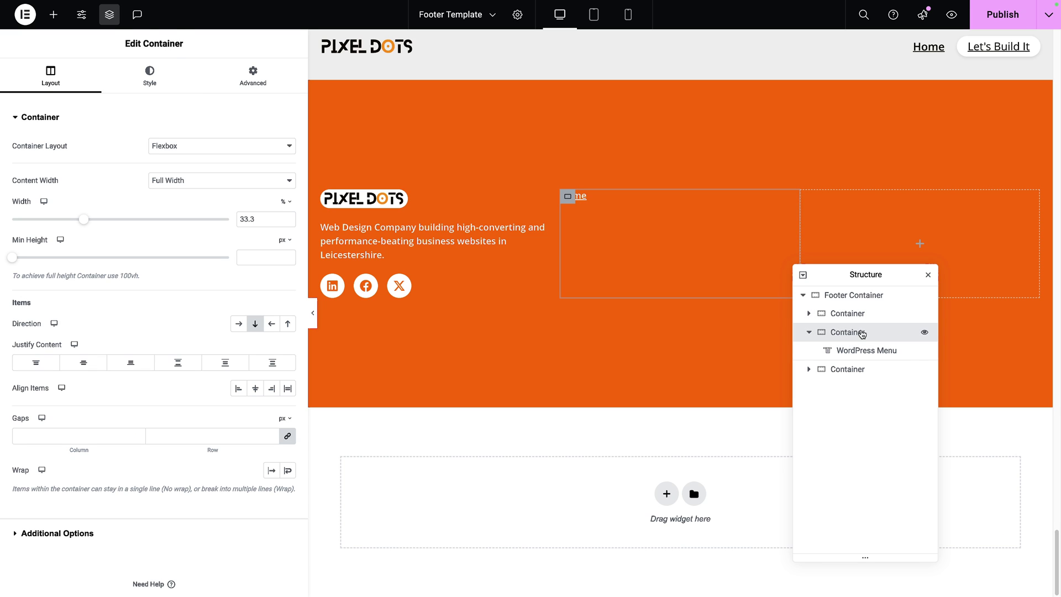
pyautogui.moveTo(263, 221); pyautogui.dragTo(232, 214)
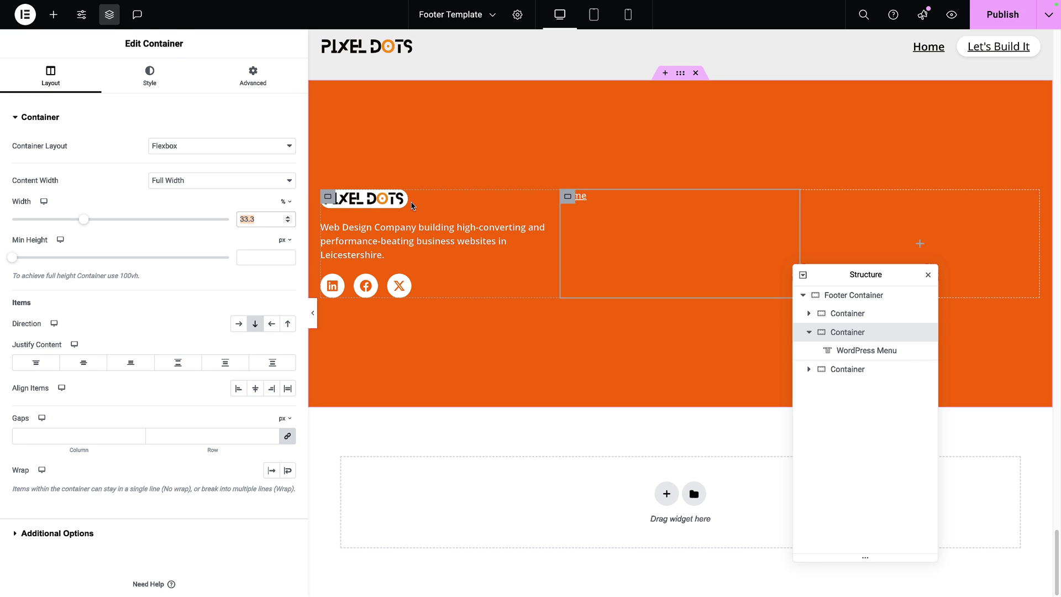
pyautogui.write('20')
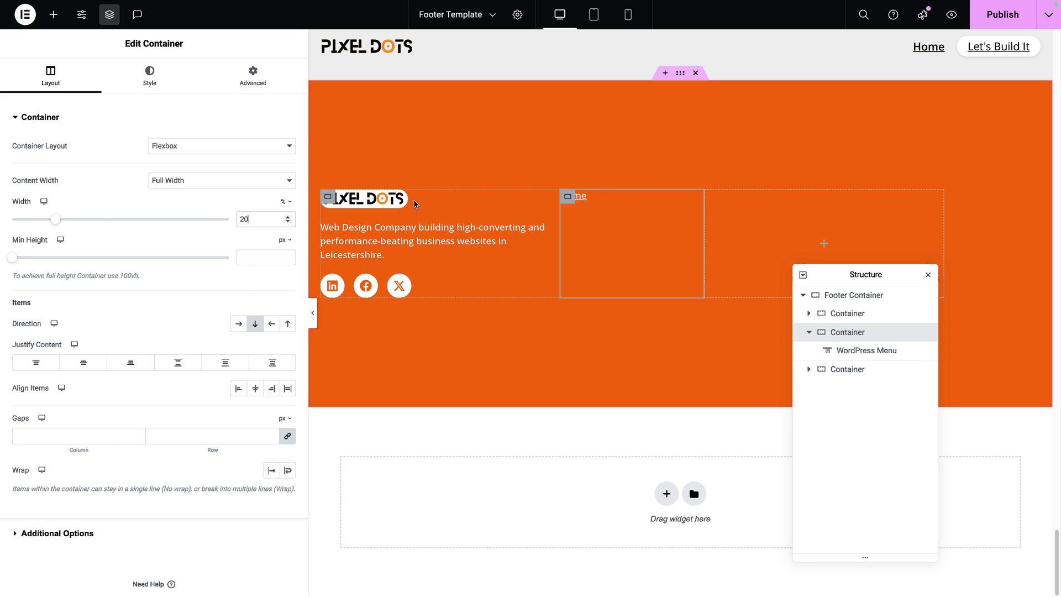
# Step: Set the Footer Container's content justification to Space Between and move the Structure window off the third column
pyautogui.click(865, 297)
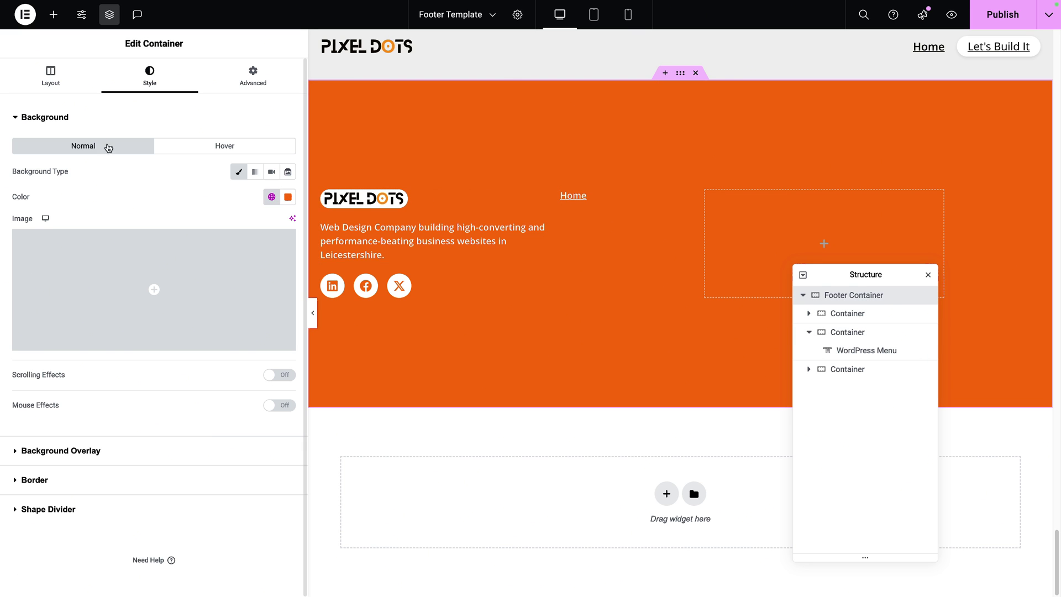
pyautogui.click(50, 76)
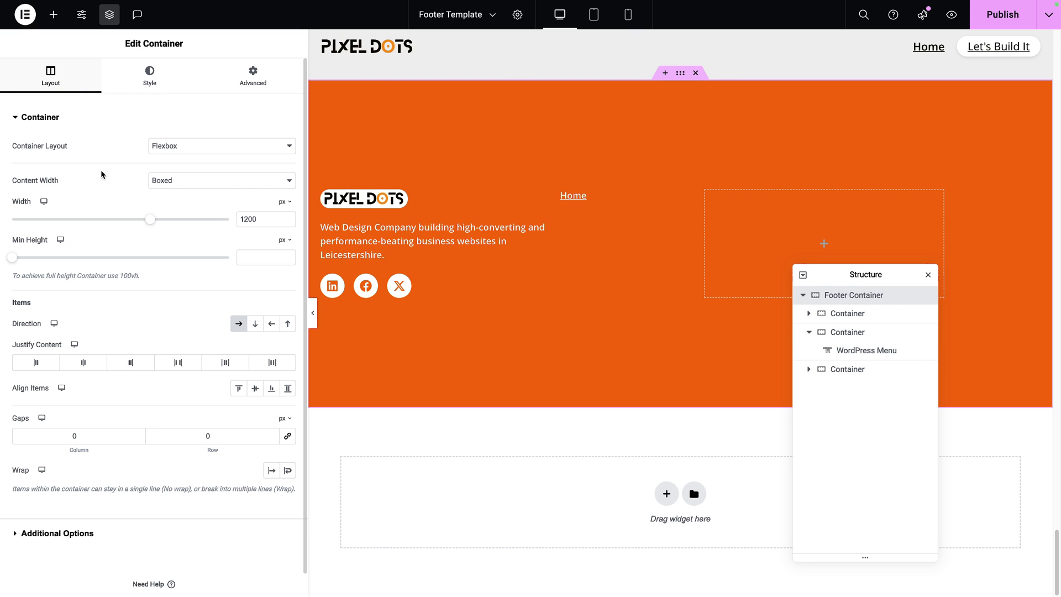
pyautogui.click(176, 363)
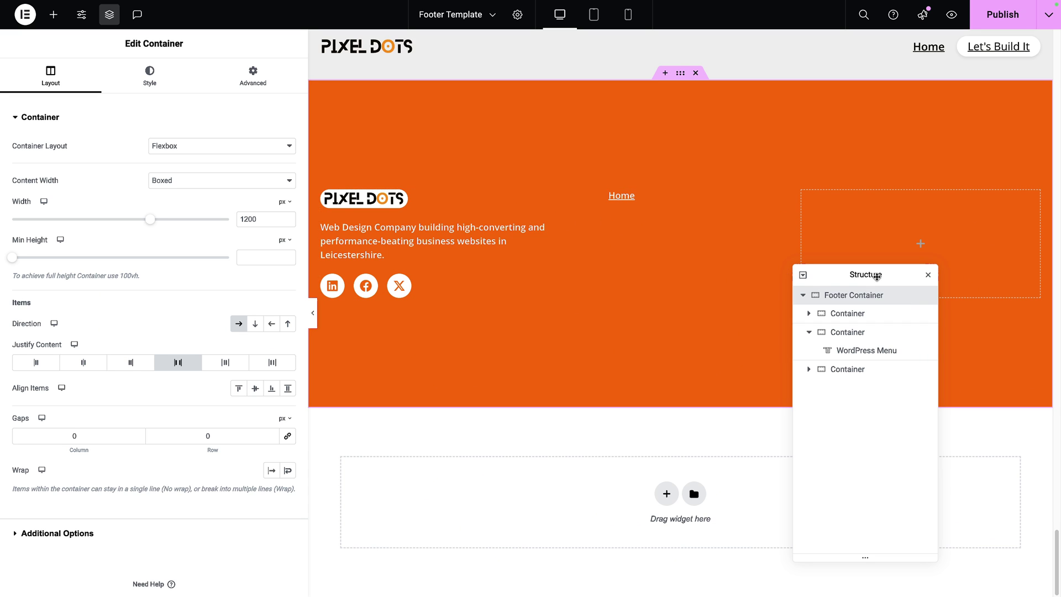
pyautogui.moveTo(876, 277); pyautogui.dragTo(704, 230)
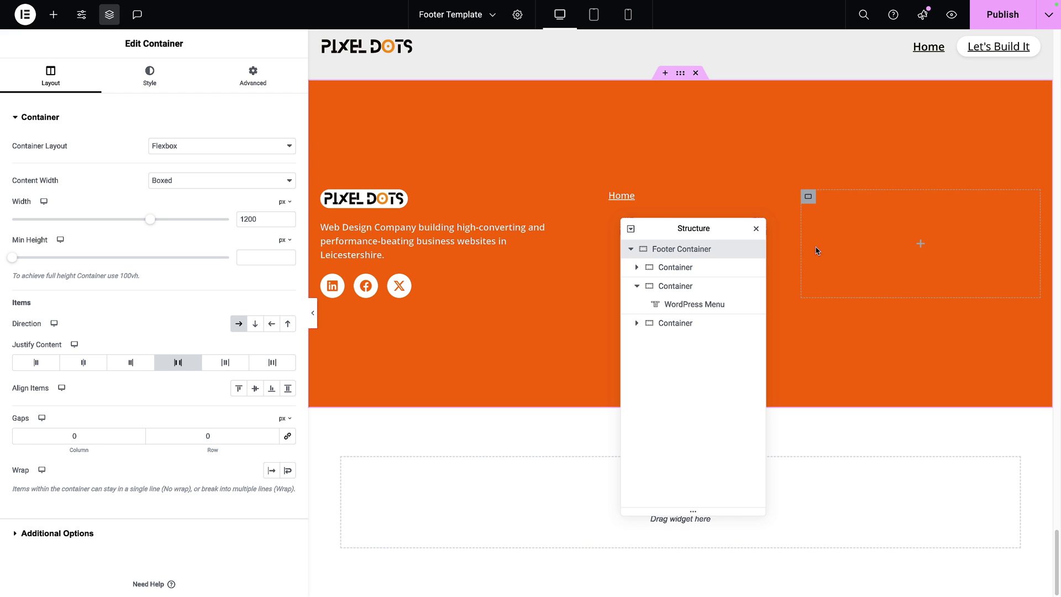
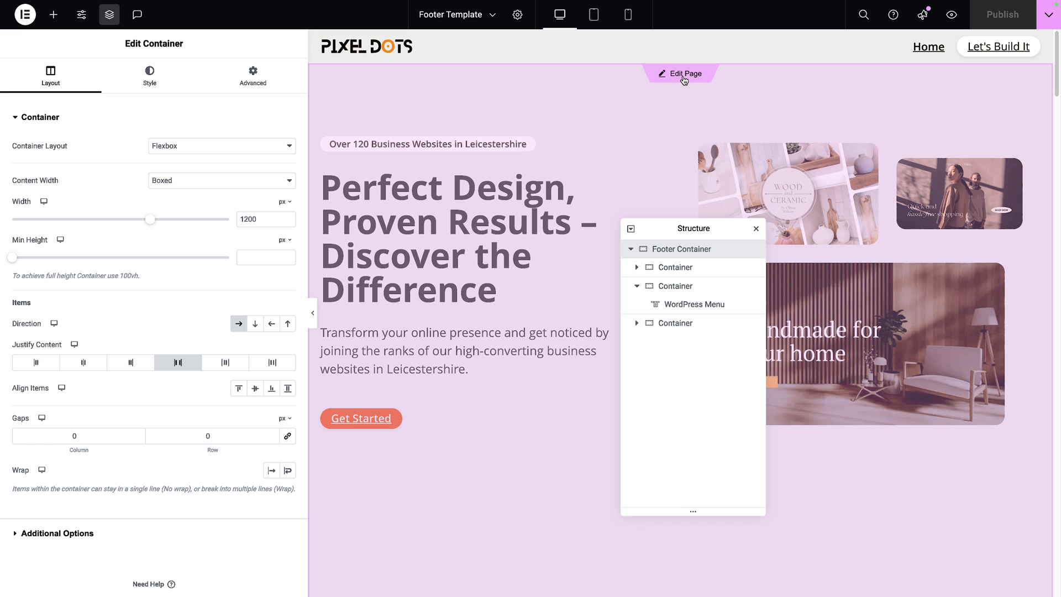
# Step: Switch to editing the Home page and copy the Icon List with the contact details from the Contact Us Container
pyautogui.click(686, 77)
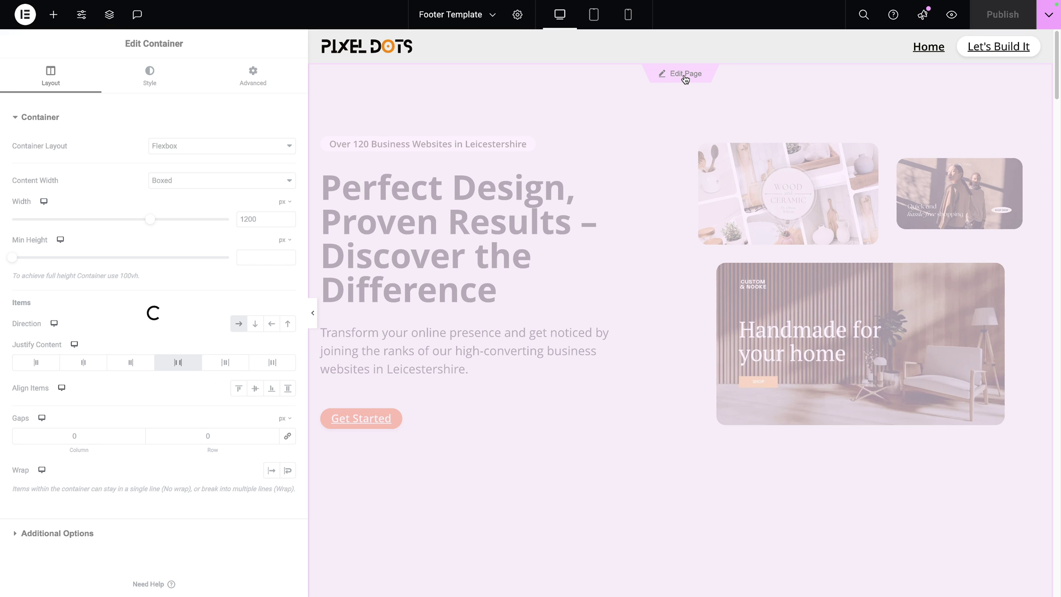
pyautogui.scroll(-8, 873, 369)
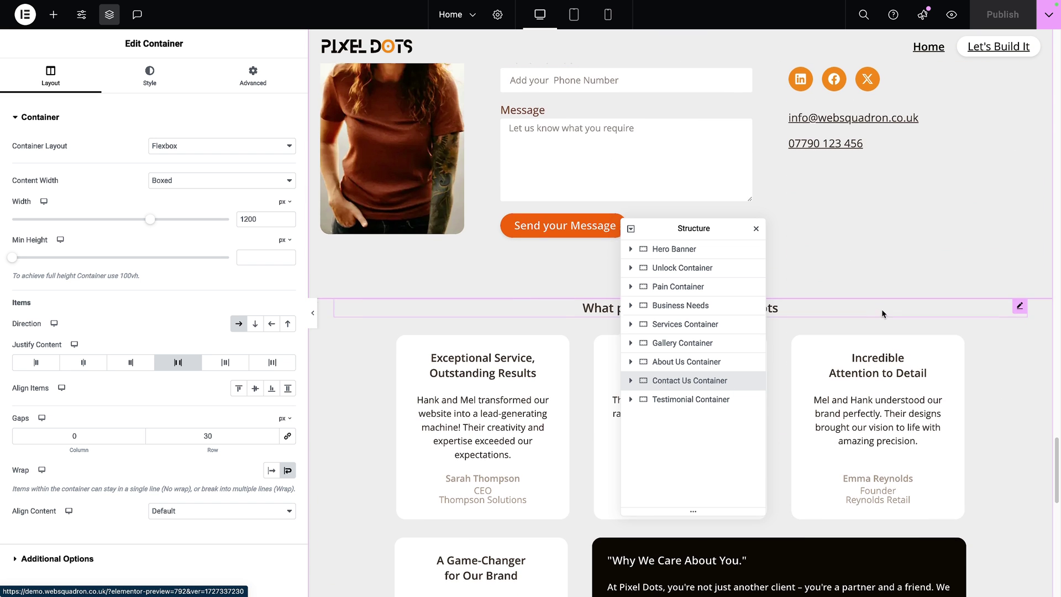
pyautogui.scroll(1, 881, 313)
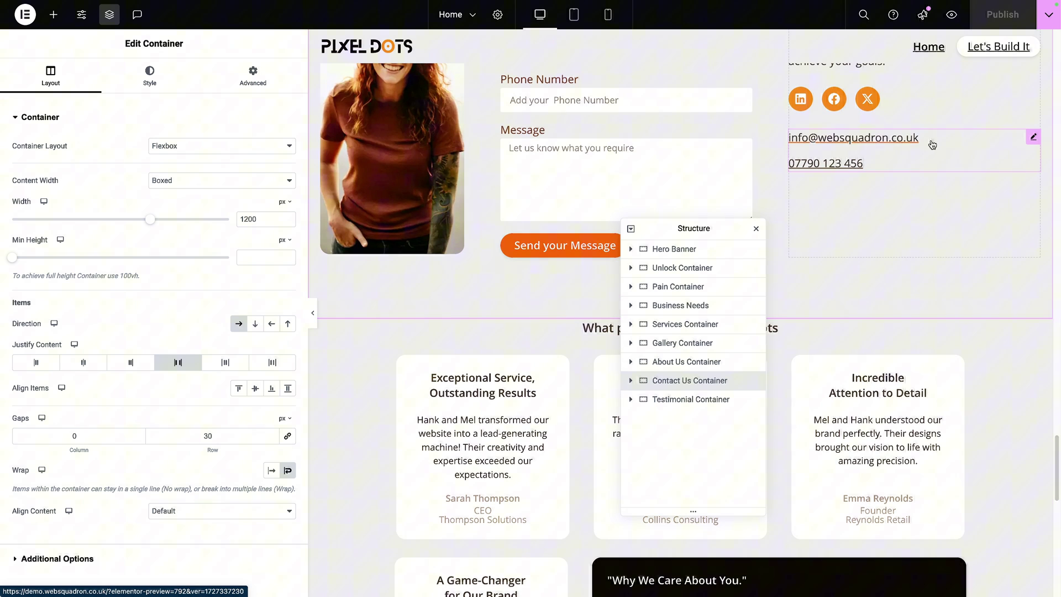
pyautogui.click(1034, 139)
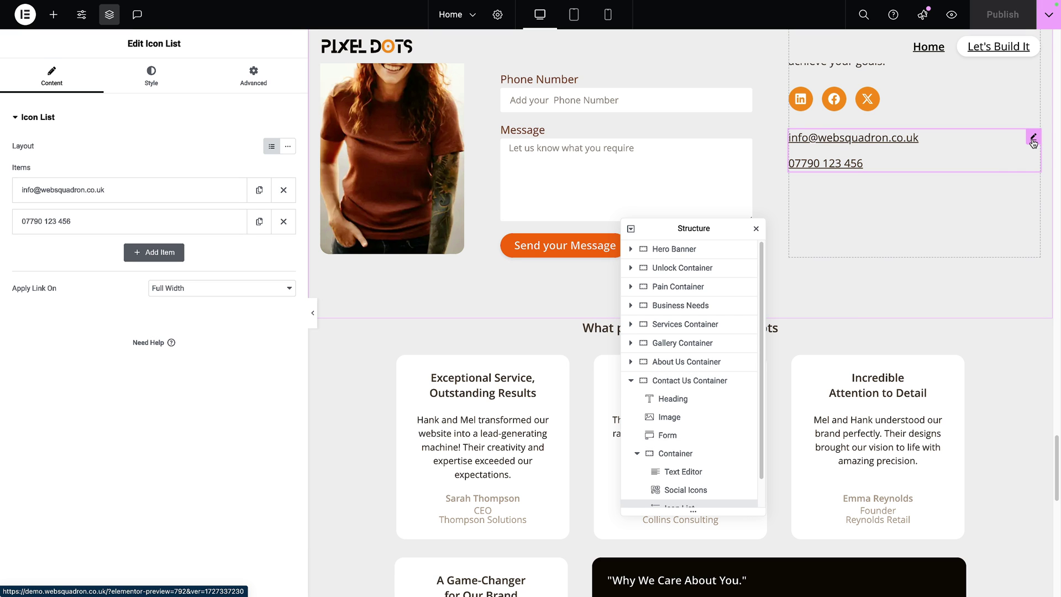
pyautogui.rightClick(1033, 142)
pyautogui.click(948, 200)
# Step: Return to editing the footer template and paste the copied Icon List into the third column's container
pyautogui.scroll(-10, 885, 342)
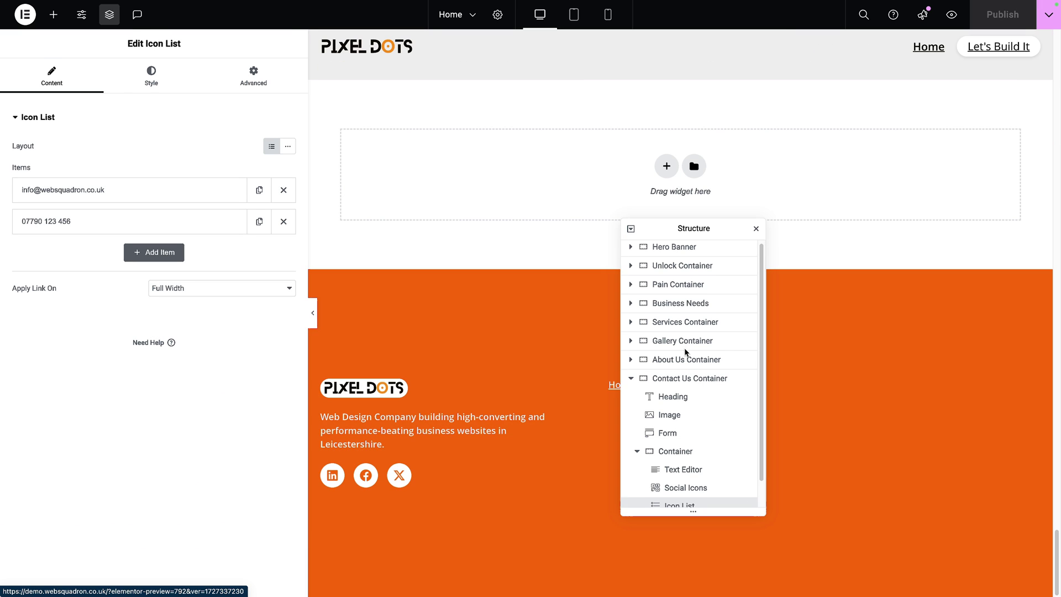
pyautogui.moveTo(694, 228); pyautogui.dragTo(909, 213)
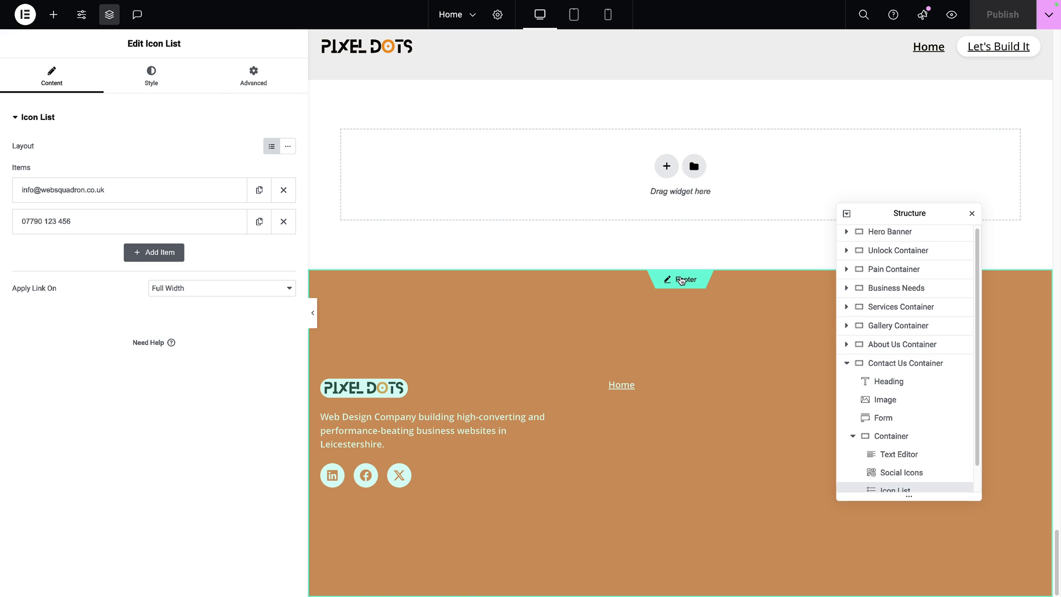
pyautogui.click(681, 280)
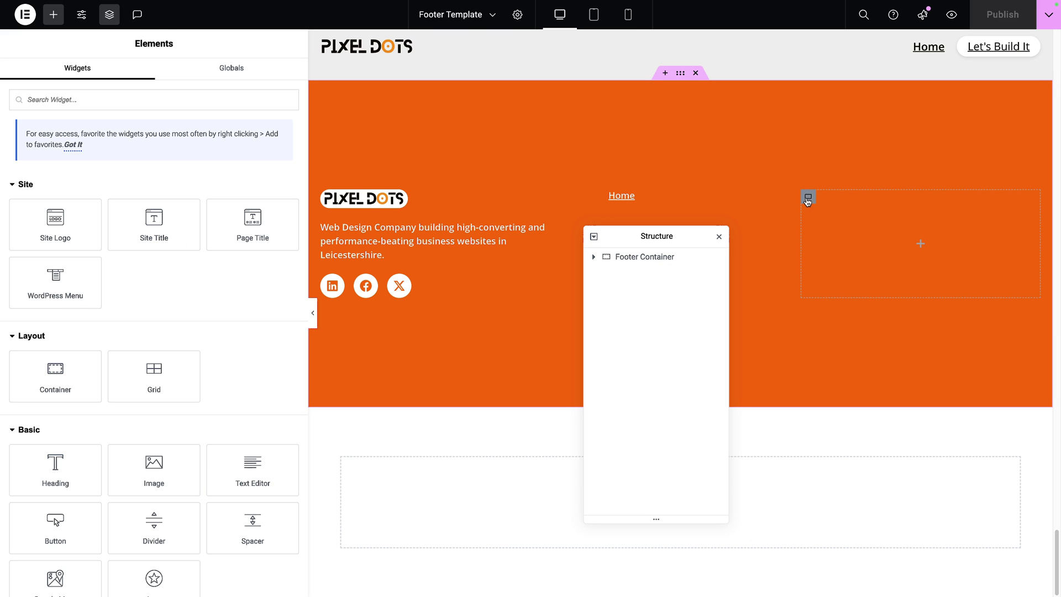
pyautogui.rightClick(811, 199)
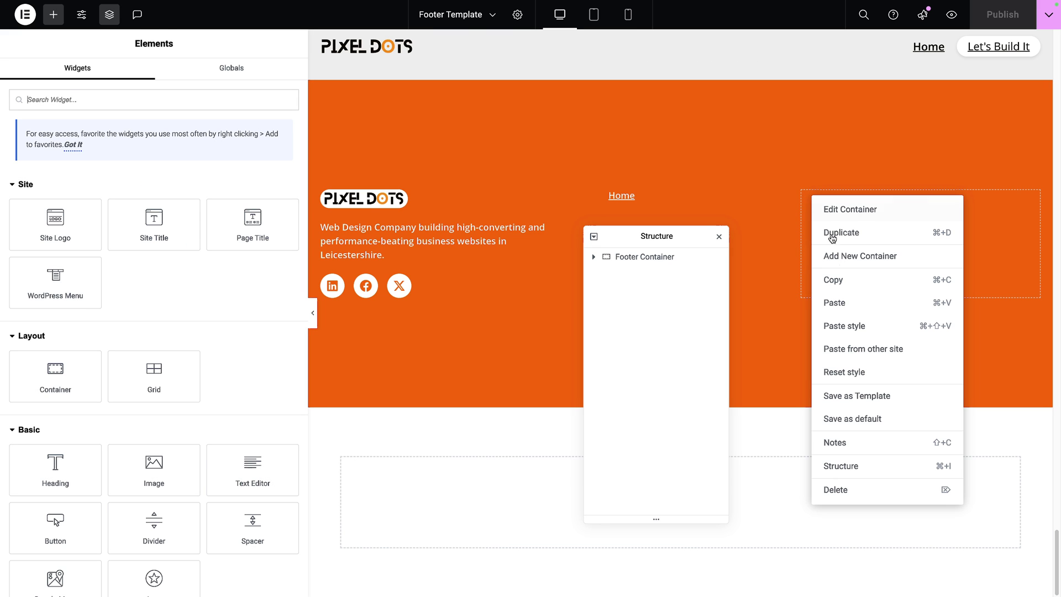
pyautogui.click(858, 304)
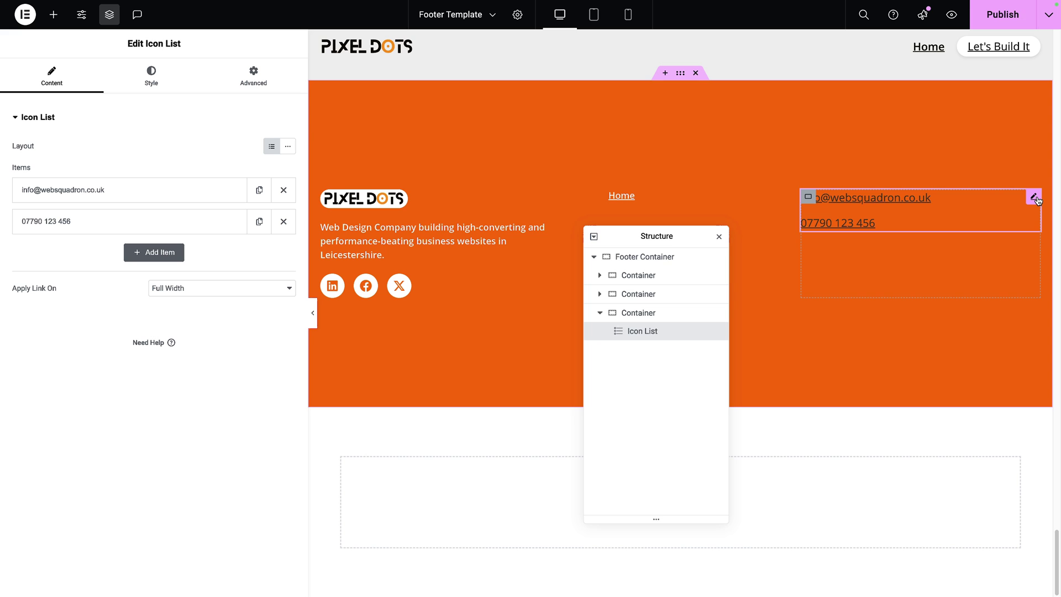
# Step: Set the footer Icon List's normal text color to the global white
pyautogui.click(151, 75)
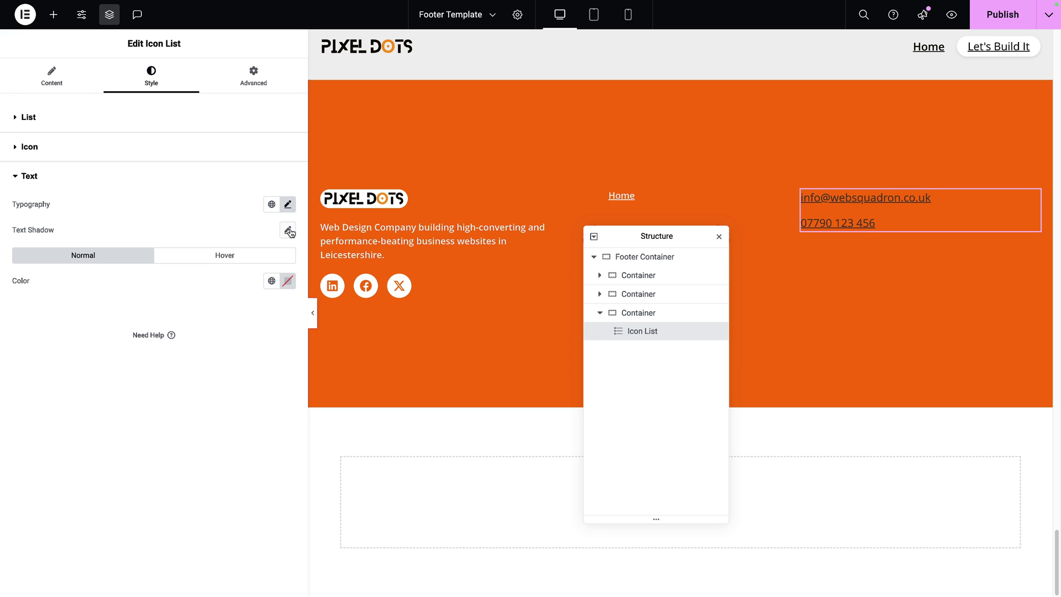
pyautogui.click(271, 281)
pyautogui.click(191, 430)
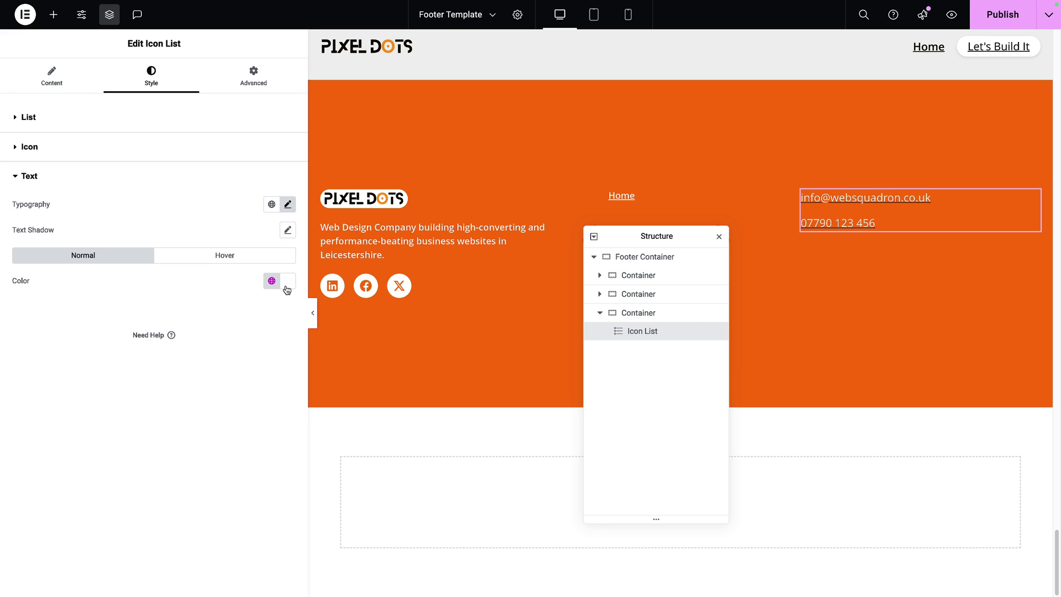
# Step: Set the Icon List's text weight to 600 (Semi Bold) and its size to clamp(0.82rem, 0.76439rem + 0.23415vw, 0.94rem);
pyautogui.click(288, 203)
pyautogui.click(204, 326)
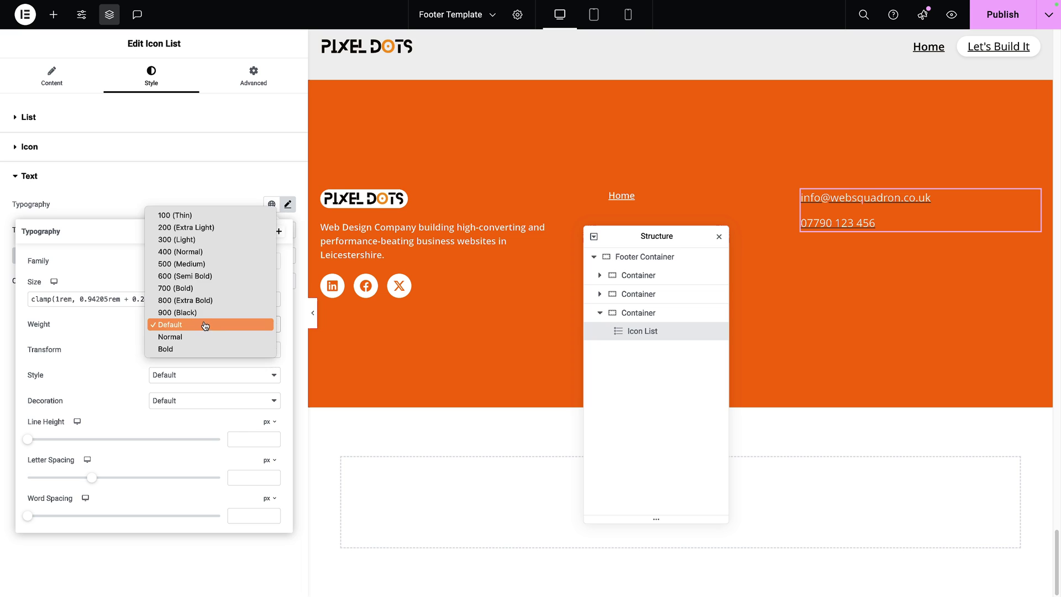
pyautogui.click(204, 276)
pyautogui.moveTo(223, 301); pyautogui.dragTo(29, 299)
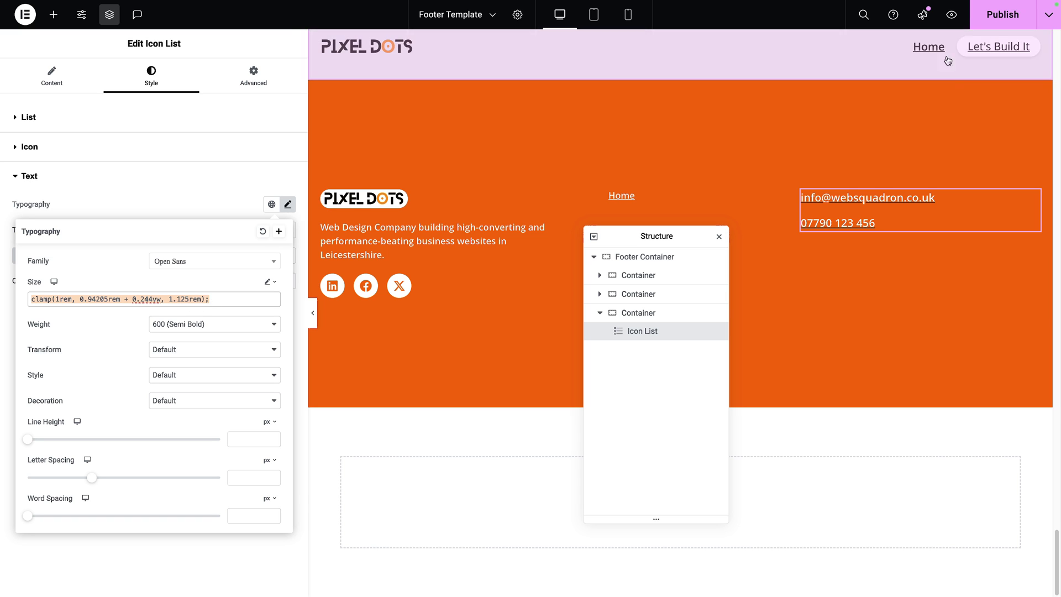
pyautogui.hotkey('ctrl', 'v')
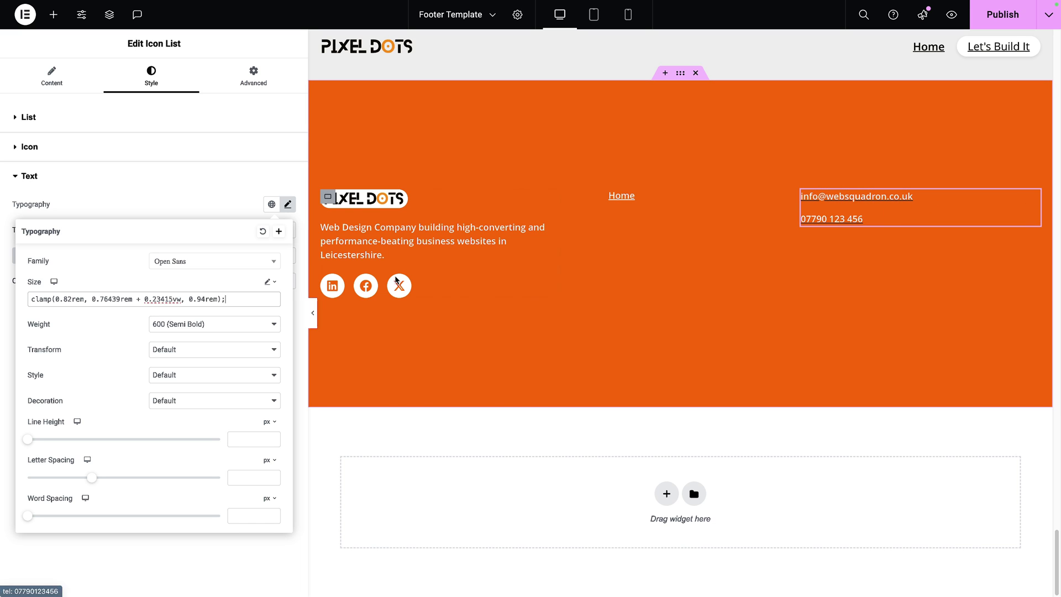
pyautogui.click(256, 105)
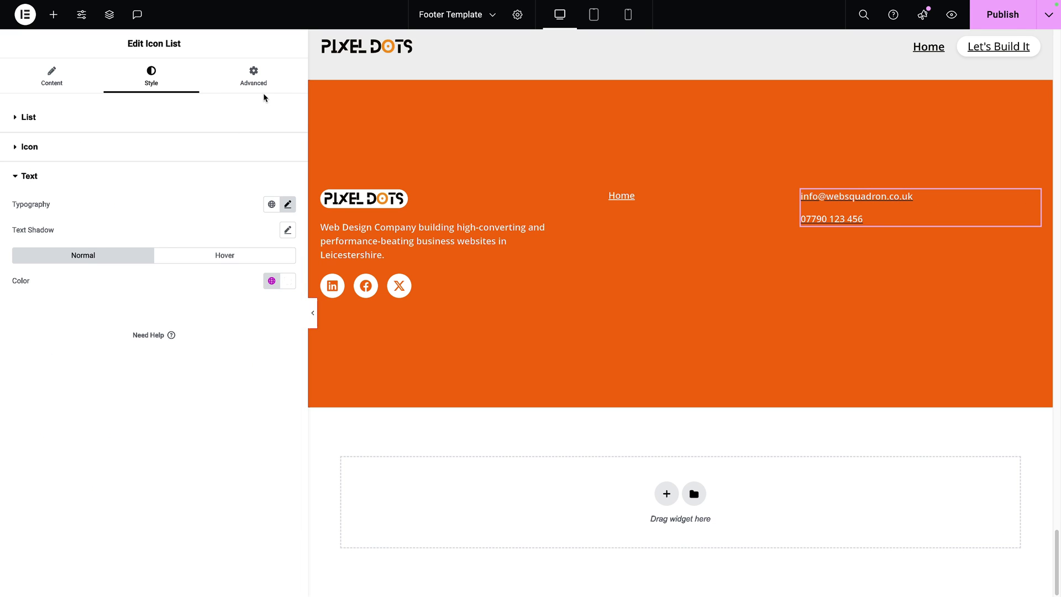
# Step: Add custom CSS to the Icon List that underlines its .elementor-icon-list-item links with a white text-decoration-color, also on hover
pyautogui.click(265, 84)
pyautogui.click(124, 397)
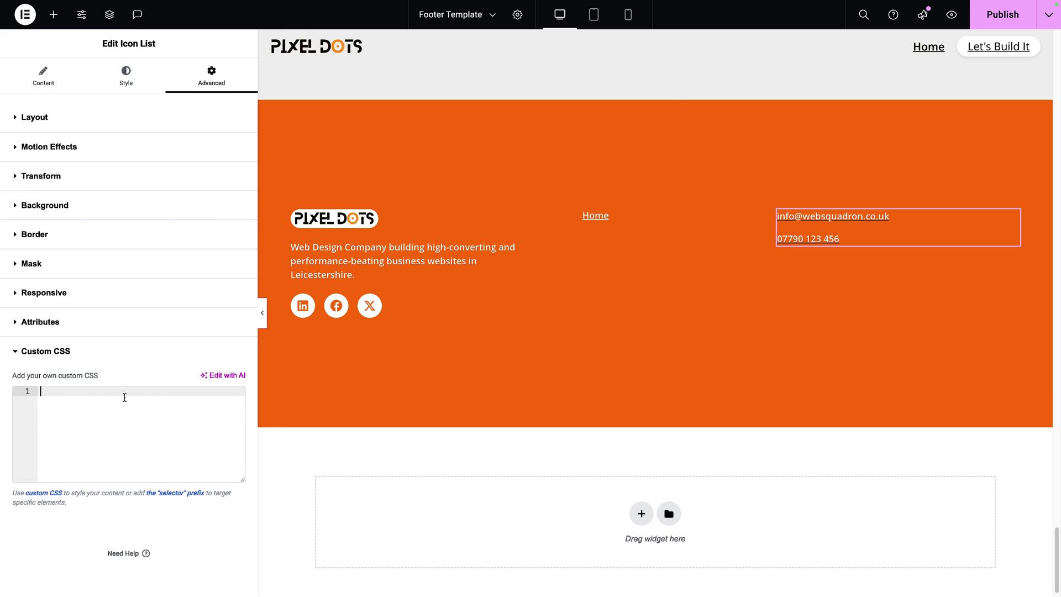
pyautogui.hotkey('ctrl', 'v')
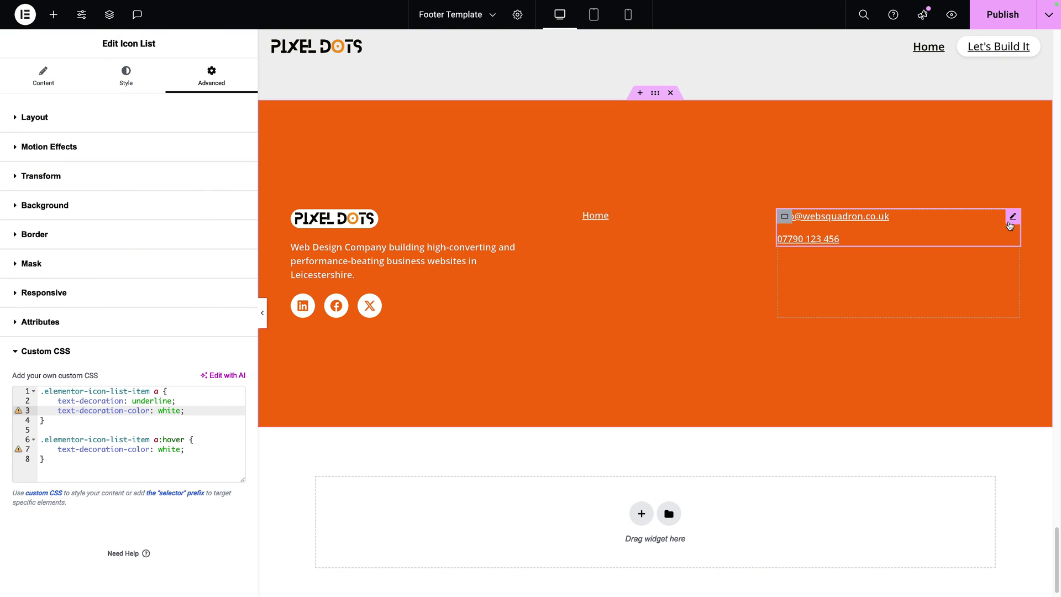
# Step: Add a third item without an icon to the Icon List, with the text Privacy Policy
pyautogui.click(43, 76)
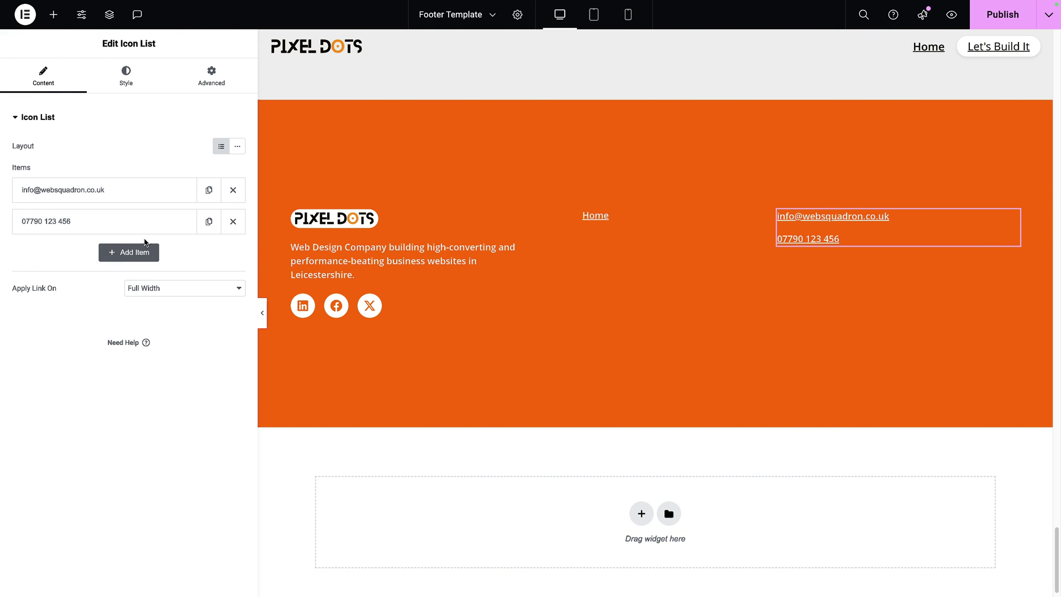
pyautogui.click(134, 252)
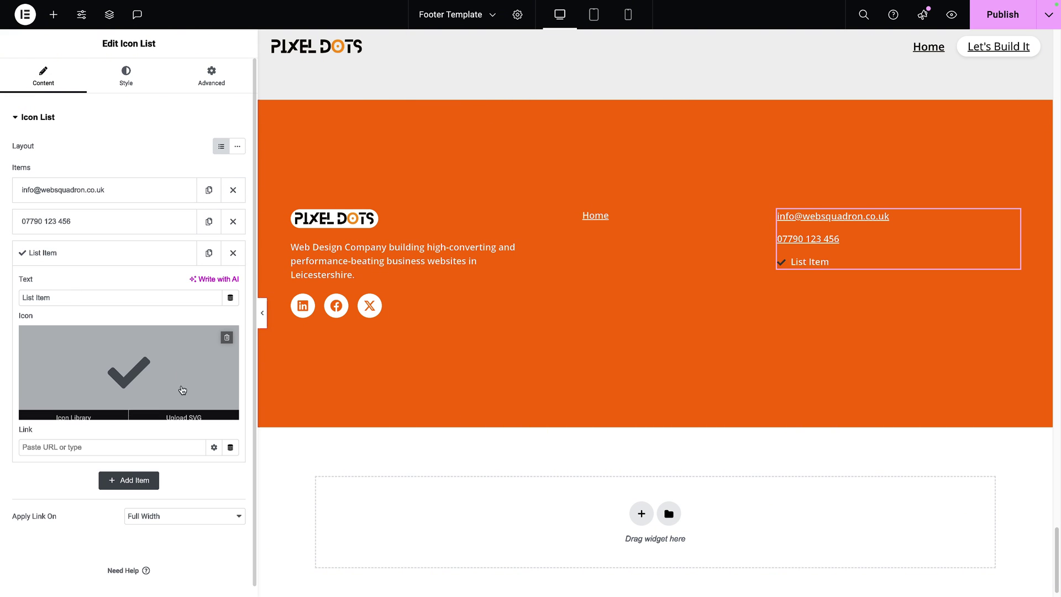
pyautogui.click(227, 338)
pyautogui.moveTo(71, 297); pyautogui.dragTo(19, 292)
pyautogui.write('P')
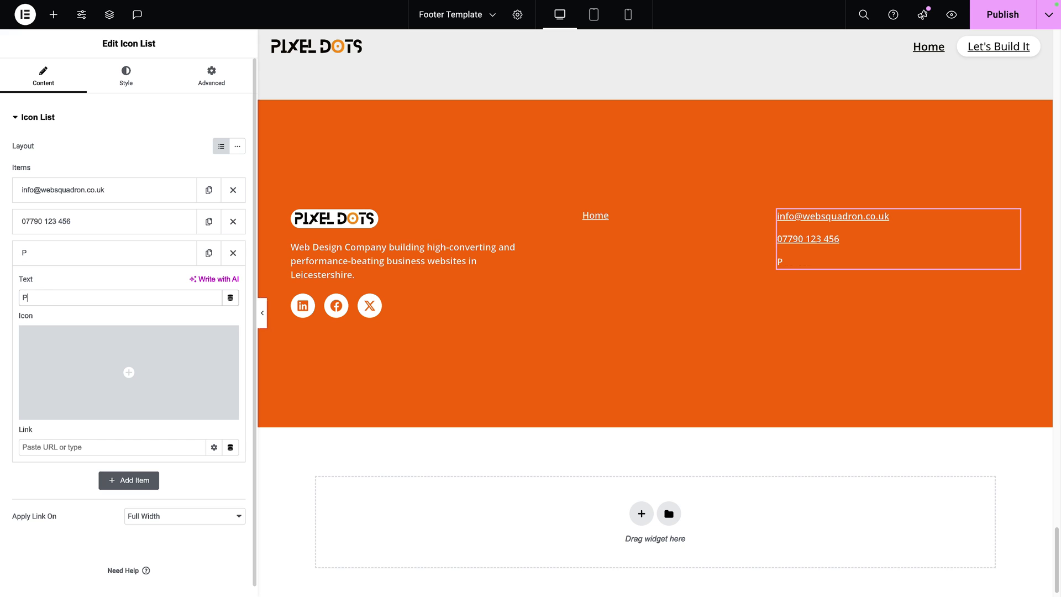
pyautogui.write('rivacy Policy')
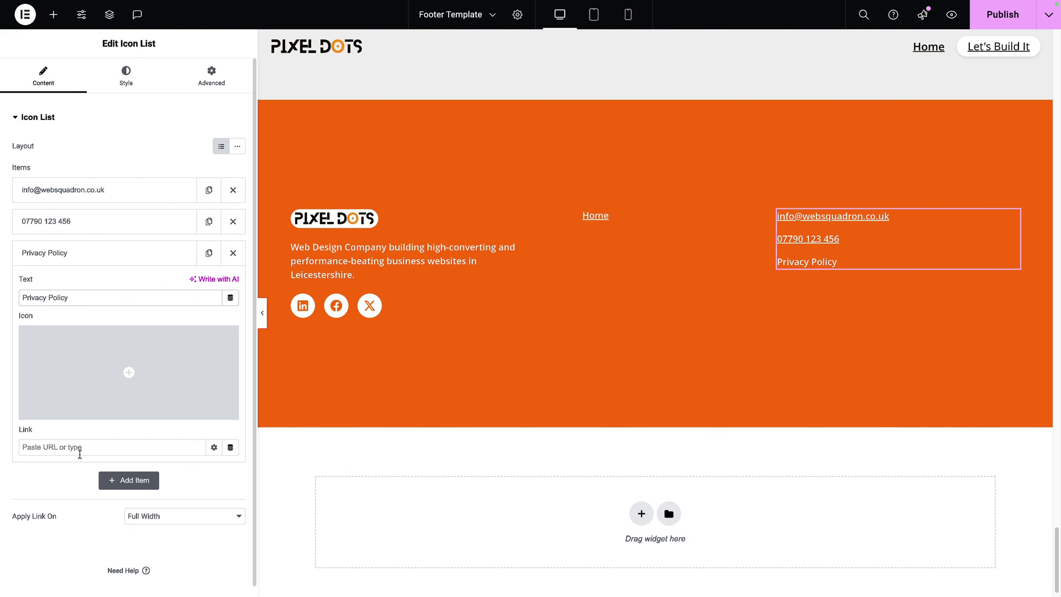
pyautogui.click(88, 251)
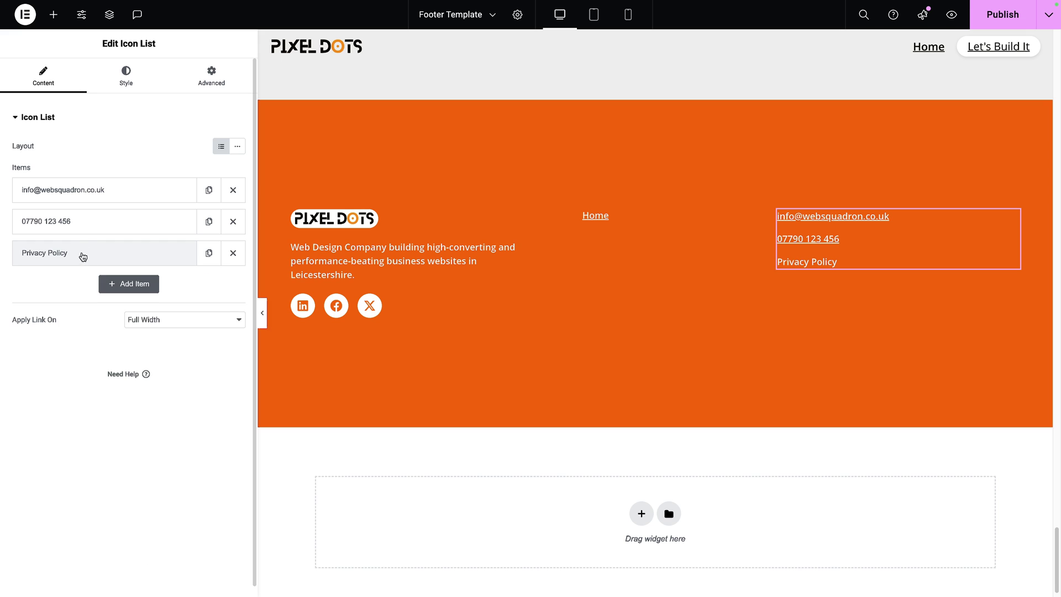
# Step: Duplicate the Privacy Policy list item and change the copy's text to Cookies Policy
pyautogui.click(208, 253)
pyautogui.doubleClick(35, 330)
pyautogui.write('Cookies Policy')
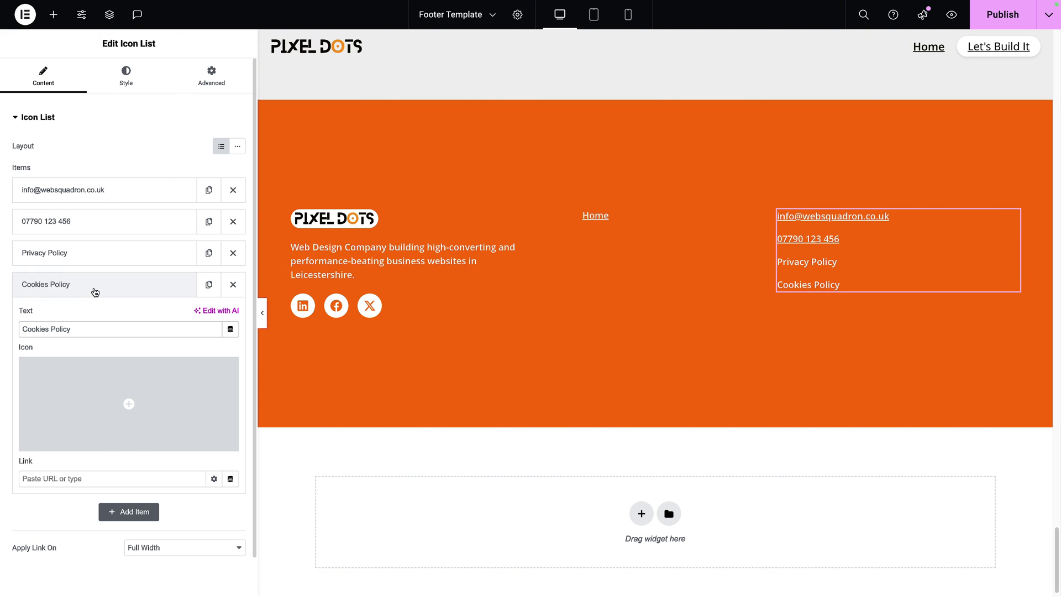
# Step: Duplicate the Cookies Policy list item and change the copy's text to Built by Web Squadron
pyautogui.click(95, 290)
pyautogui.click(208, 284)
pyautogui.click(138, 316)
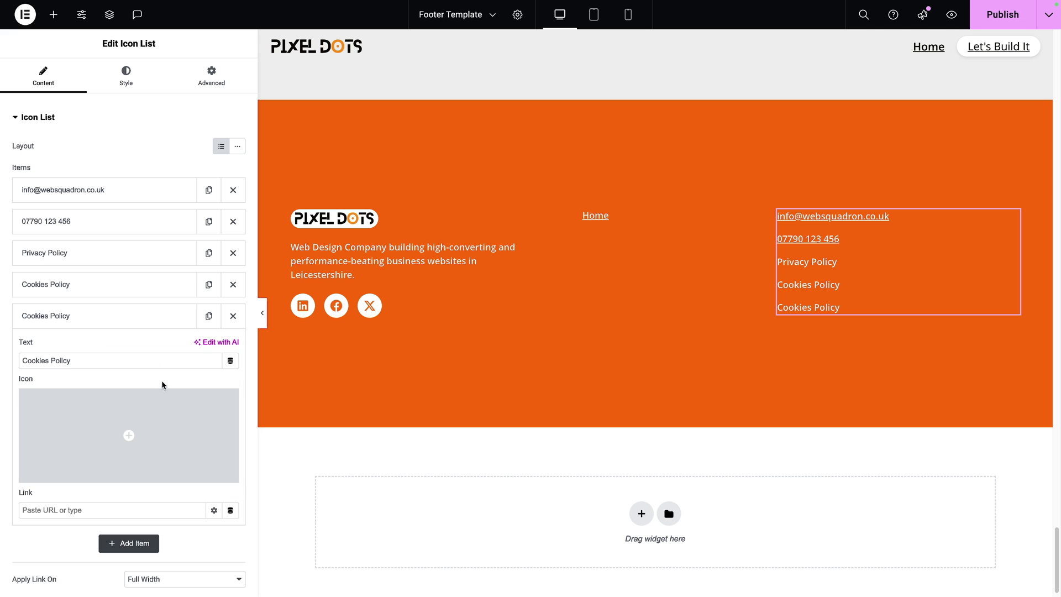
pyautogui.tripleClick(117, 361)
pyautogui.write('Built by Web Squafron')
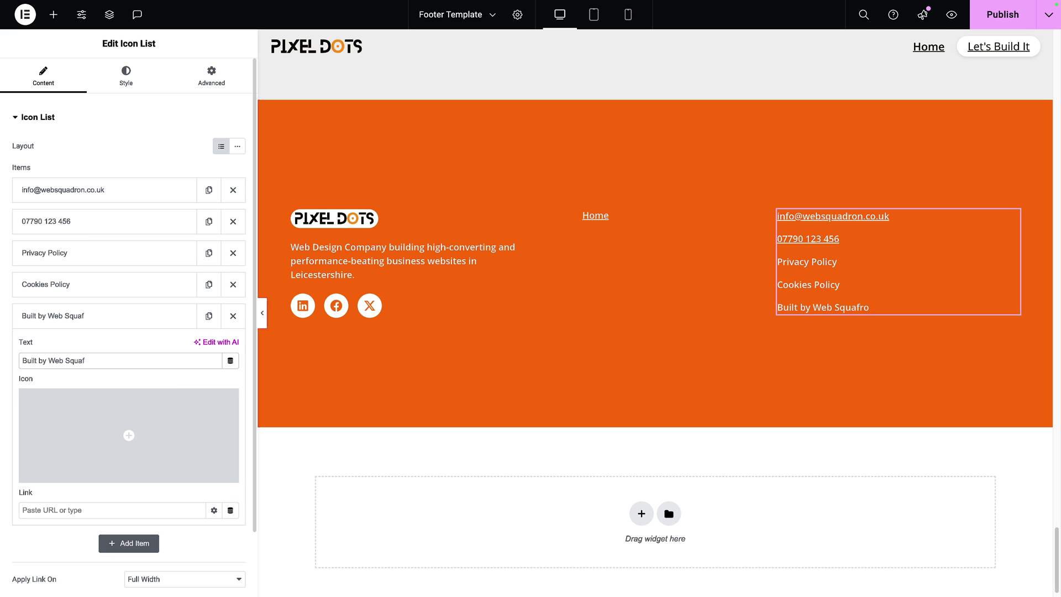
pyautogui.press('BackSpace')
pyautogui.write('dron')
pyautogui.click(128, 316)
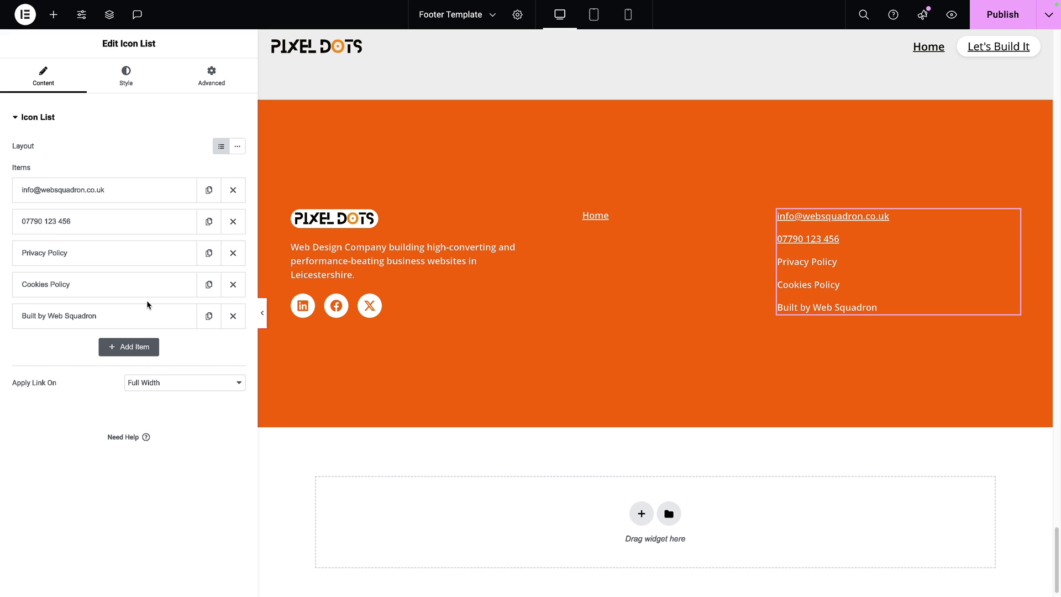
# Step: Reorder the Icon List so Privacy Policy and Cookies Policy come before the e-mail and phone items
pyautogui.moveTo(78, 263); pyautogui.dragTo(88, 189)
pyautogui.moveTo(84, 282); pyautogui.dragTo(94, 221)
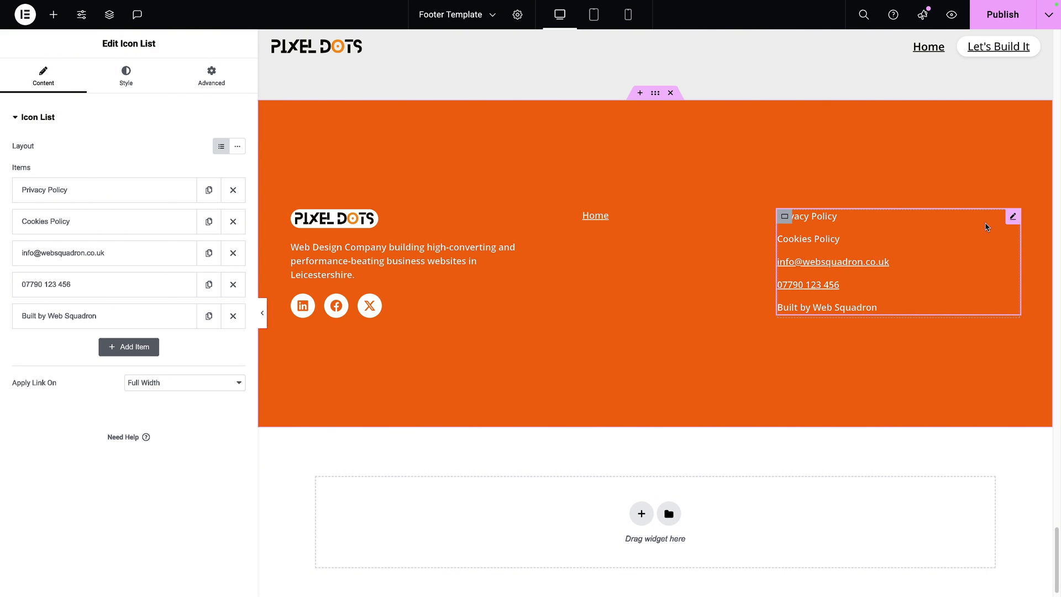
# Step: Duplicate the Built by Web Squadron item and replace the copy's text with the Current Date Time dynamic tag
pyautogui.click(210, 317)
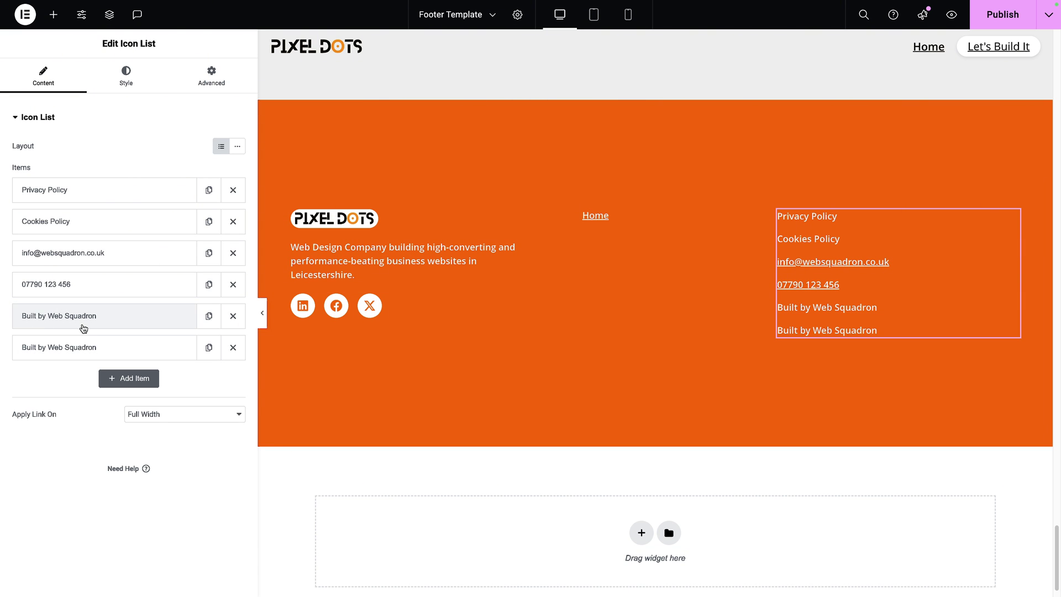
pyautogui.click(142, 351)
pyautogui.moveTo(113, 392); pyautogui.dragTo(12, 389)
pyautogui.press('BackSpace')
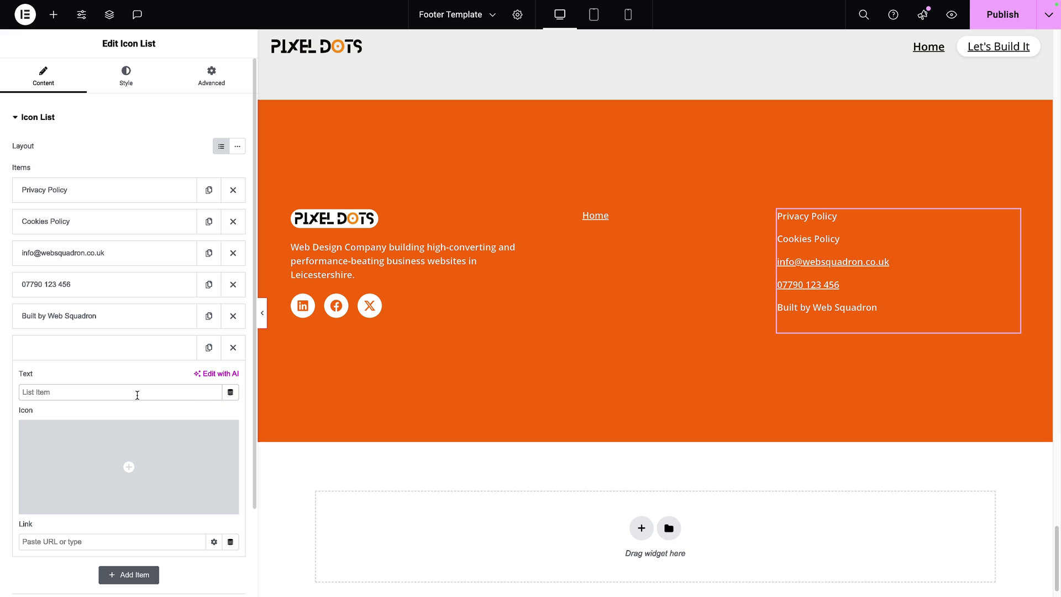
pyautogui.click(232, 393)
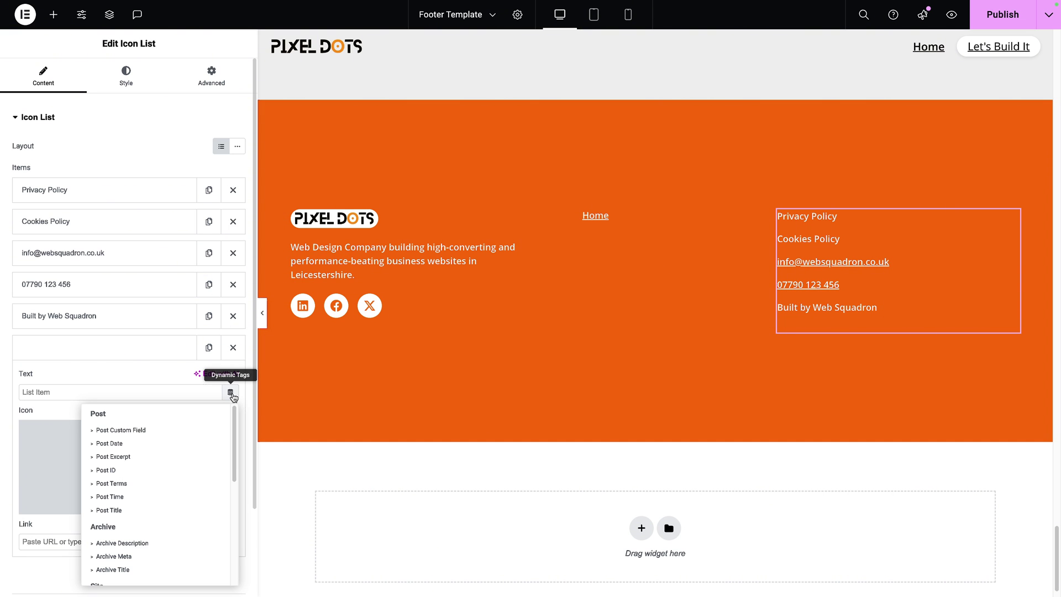
pyautogui.moveTo(236, 432); pyautogui.dragTo(236, 501)
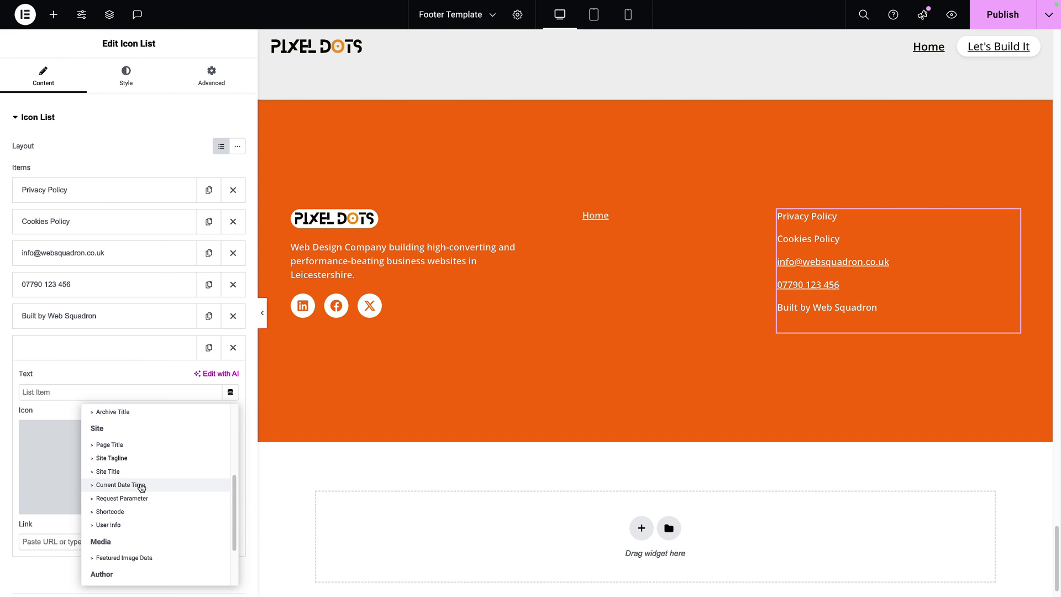
pyautogui.click(144, 486)
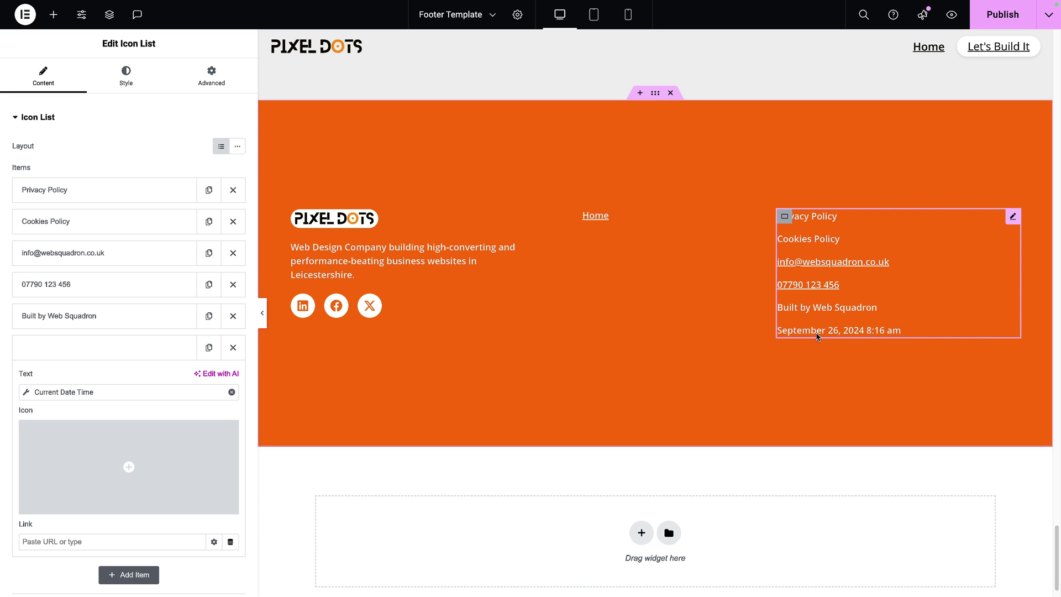
# Step: Set the Current Date Time tag's date format to Custom with the format Y
pyautogui.click(26, 393)
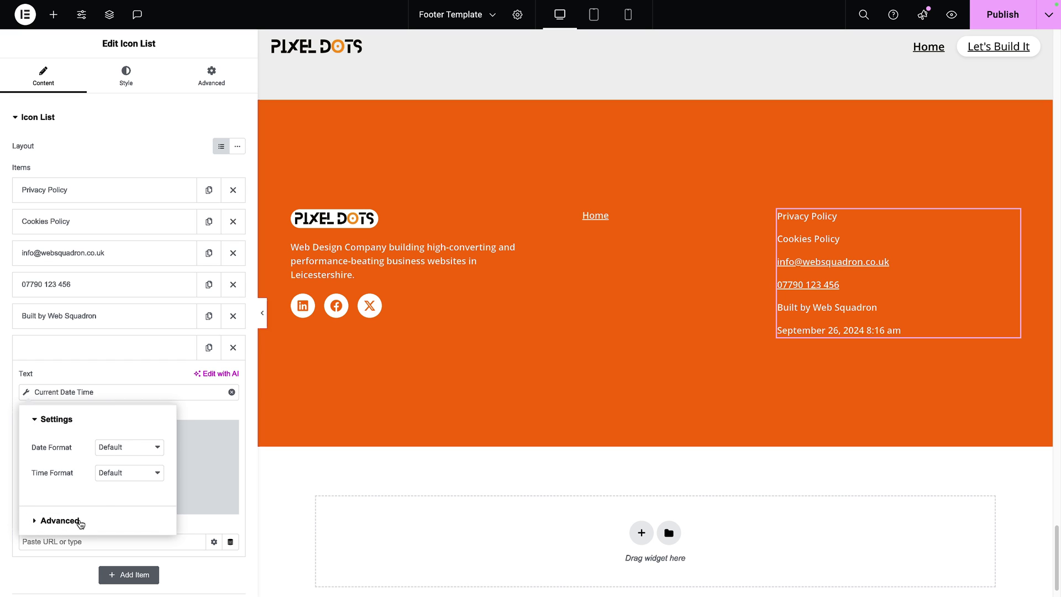
pyautogui.click(151, 447)
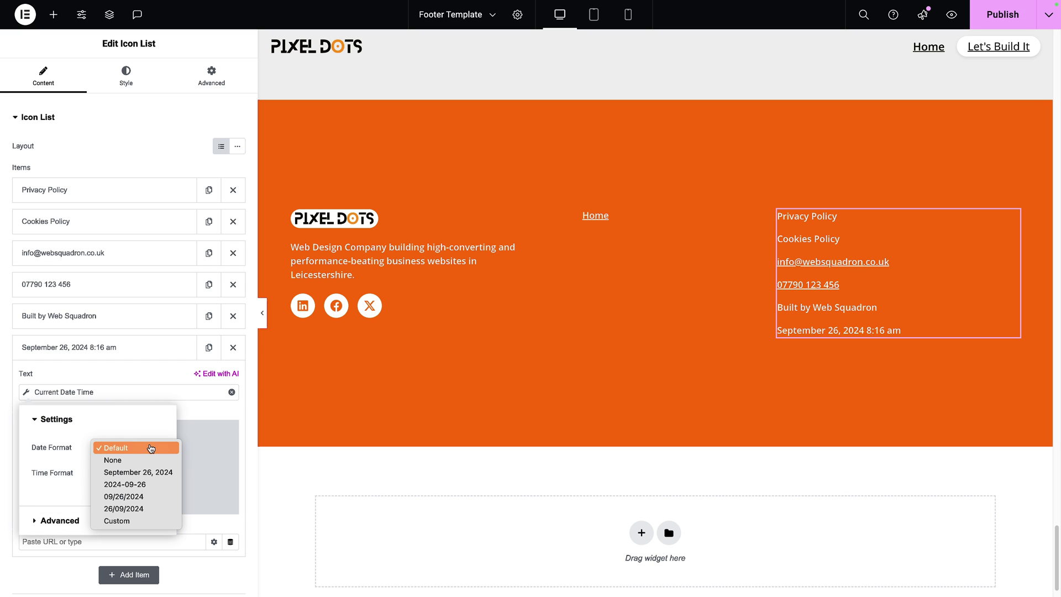
pyautogui.click(148, 521)
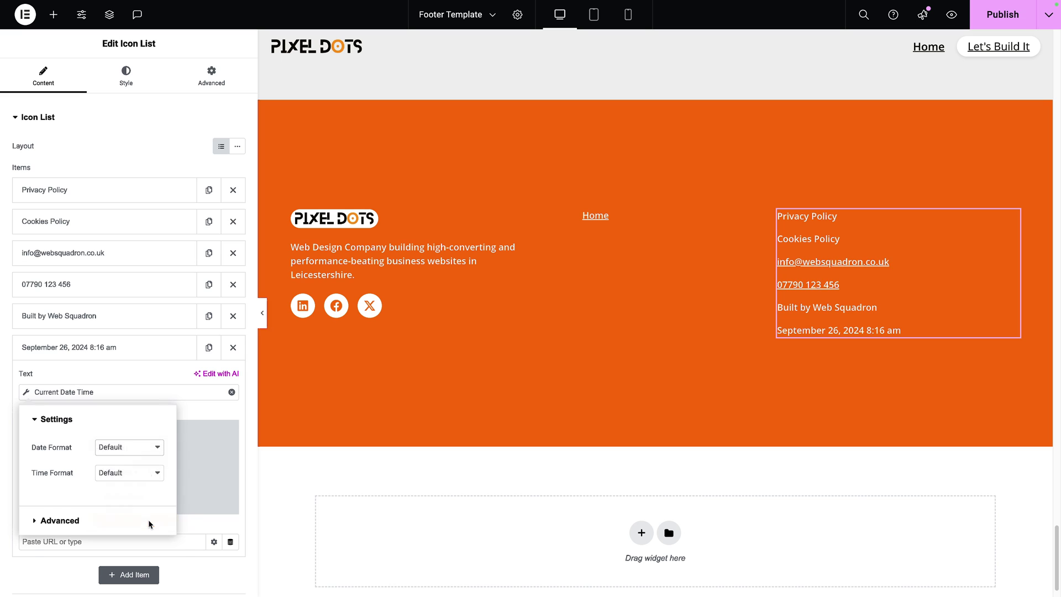
pyautogui.moveTo(136, 474); pyautogui.dragTo(95, 468)
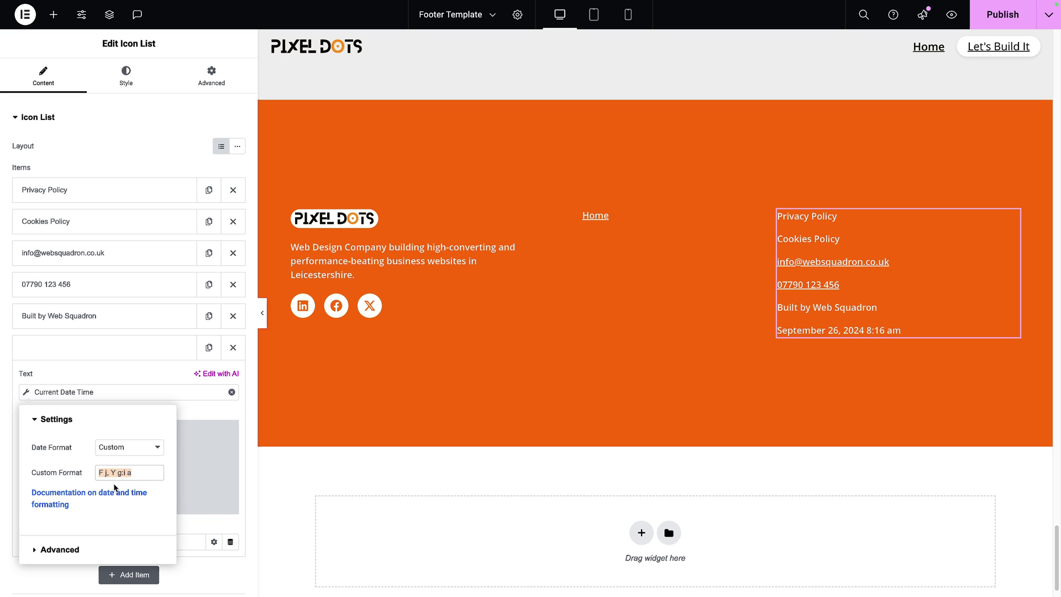
pyautogui.write('Y')
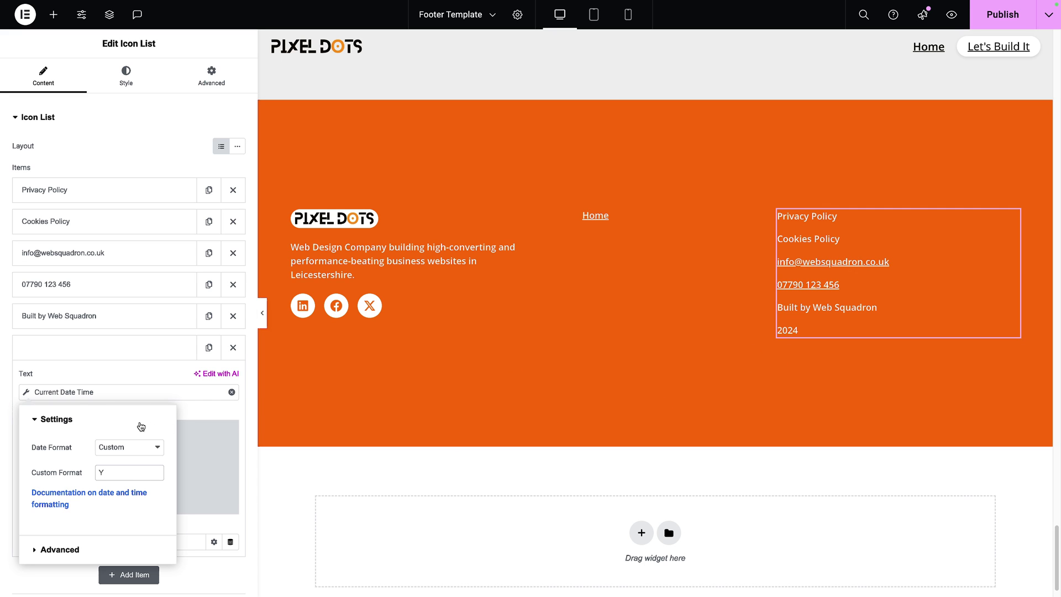
pyautogui.click(111, 374)
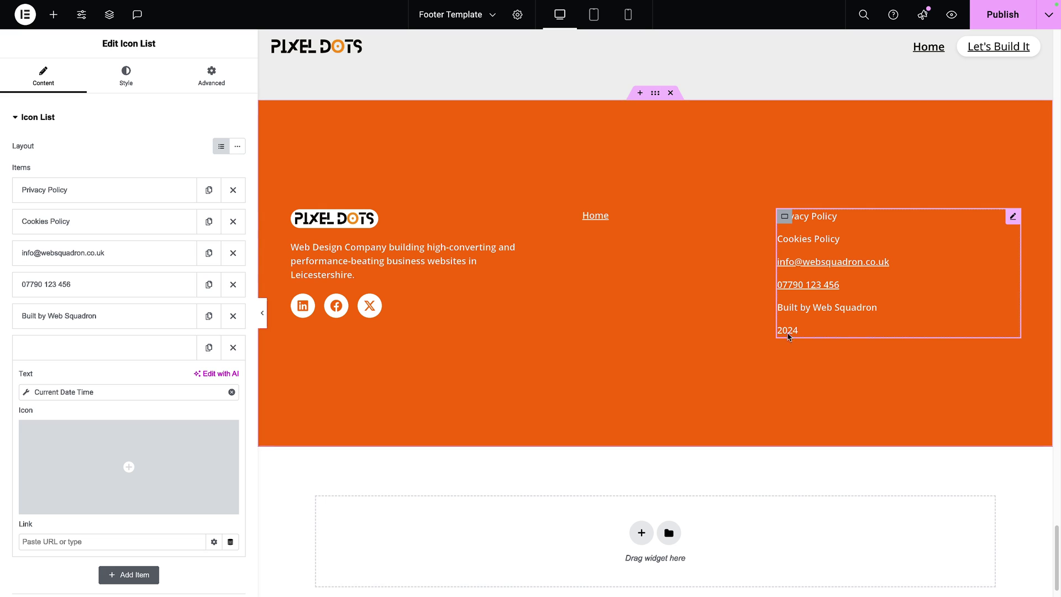
# Step: Copy the © symbol from the Bing results for copyright symbol and insert it as the date tag's Before text
pyautogui.click(25, 393)
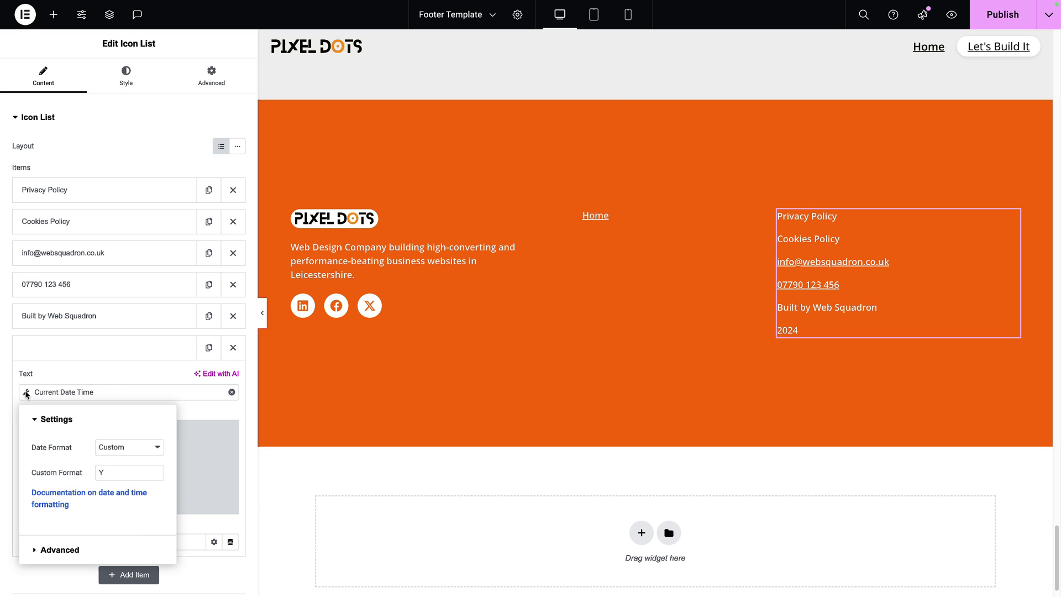
pyautogui.click(69, 550)
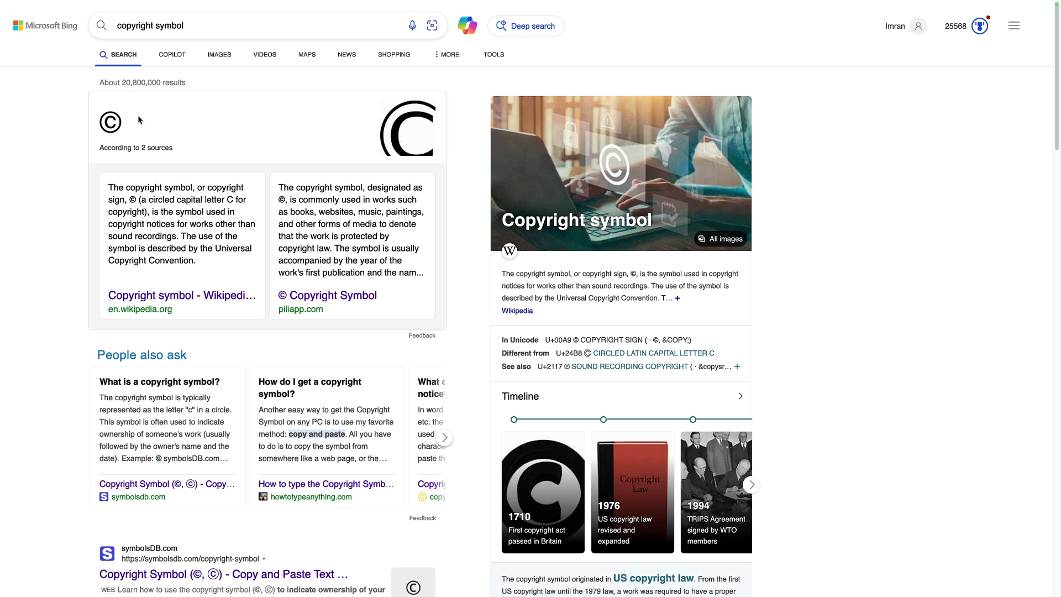
pyautogui.moveTo(100, 122); pyautogui.dragTo(123, 125)
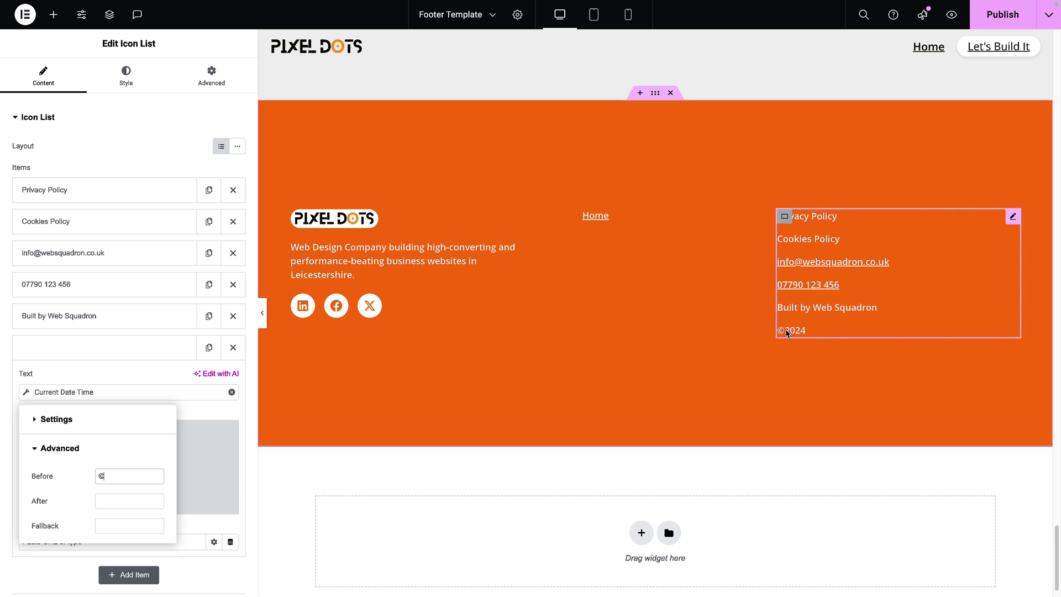
pyautogui.click(97, 475)
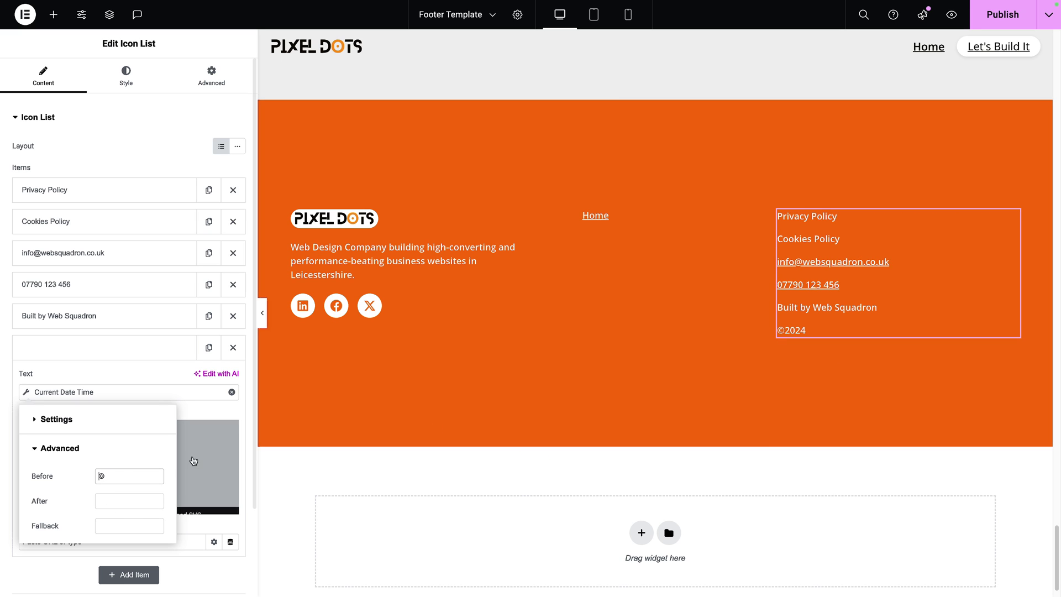
pyautogui.write('Copyright')
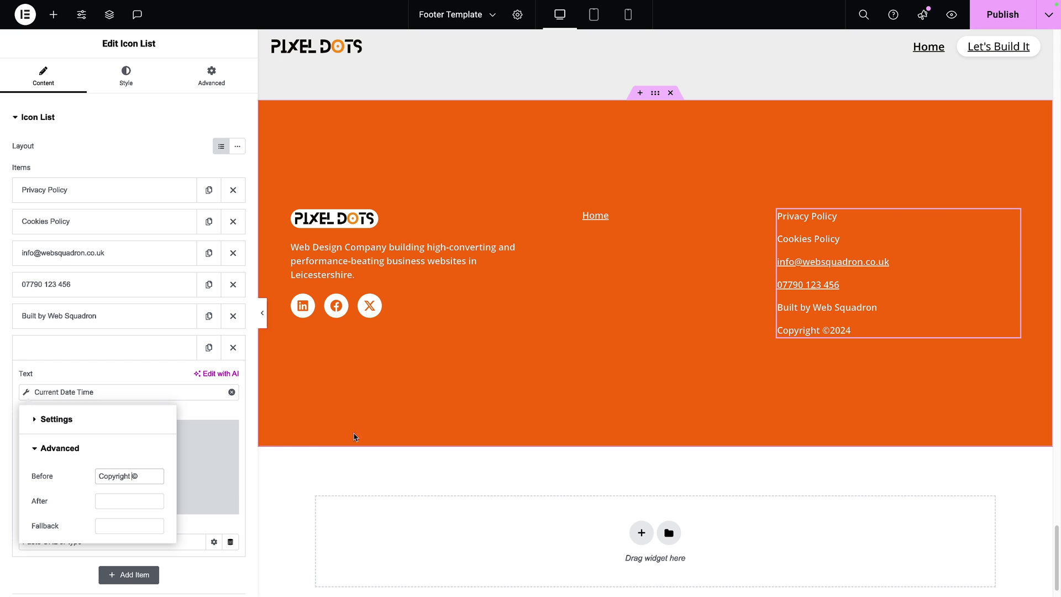
pyautogui.moveTo(130, 476); pyautogui.dragTo(99, 473)
pyautogui.press('BackSpace')
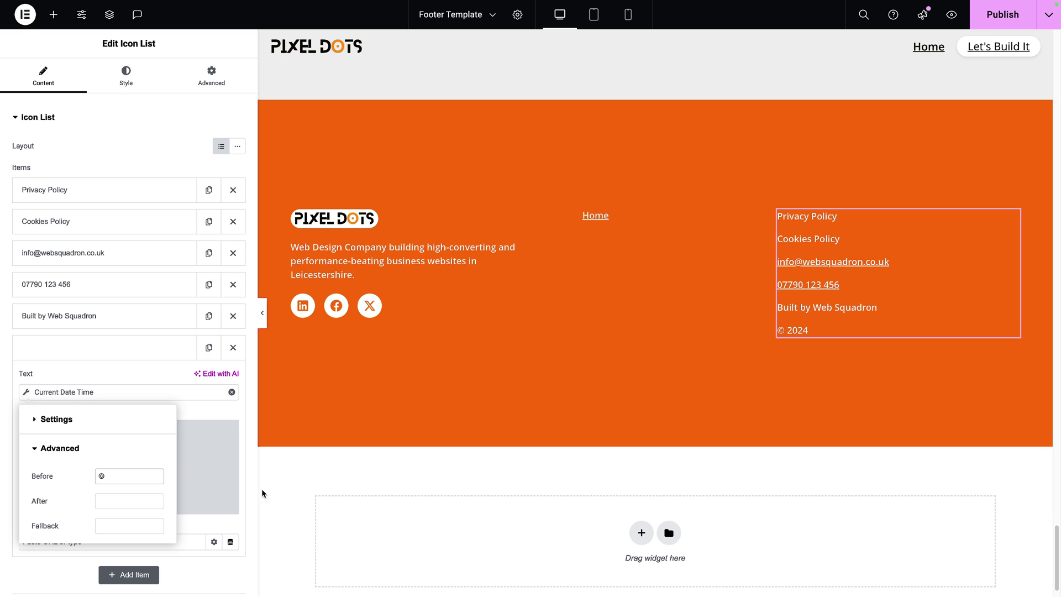
# Step: Set the date tag's After text to Copyright and All Rights Reserved
pyautogui.click(113, 500)
pyautogui.write('Copyright')
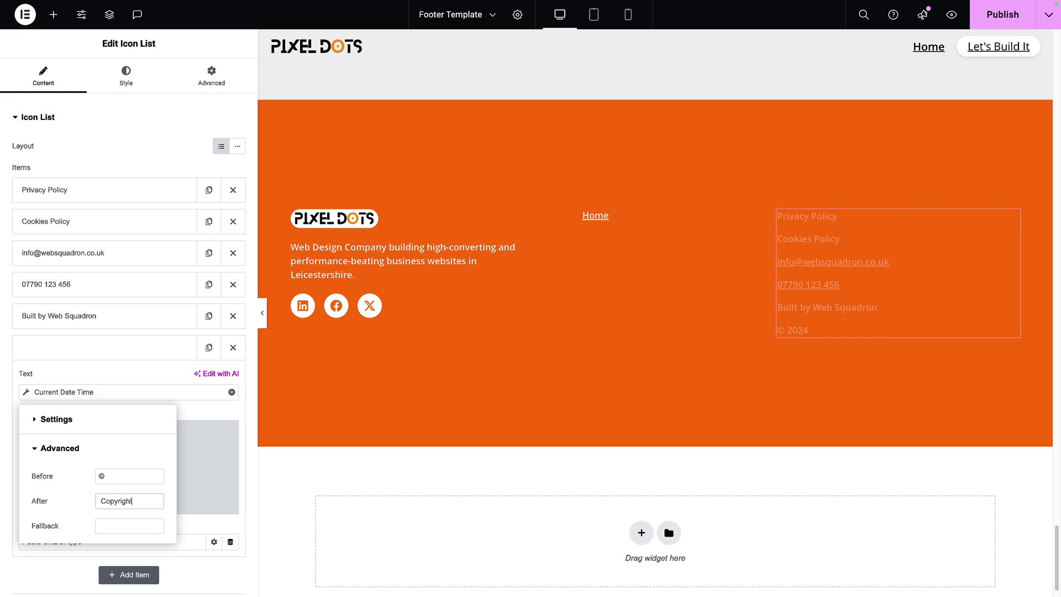
pyautogui.write('All Rights Reserved')
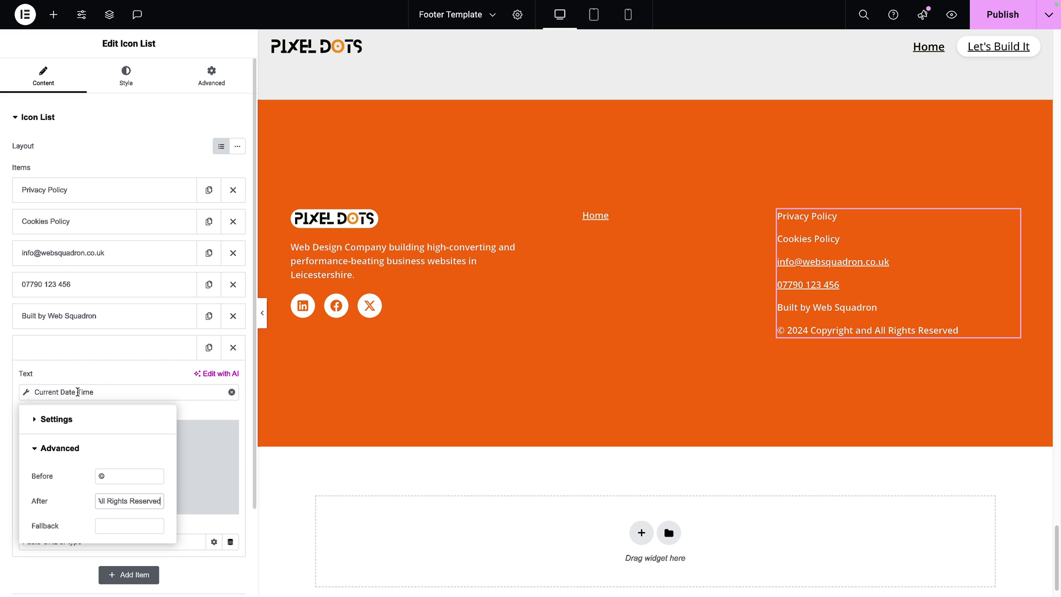
pyautogui.click(98, 376)
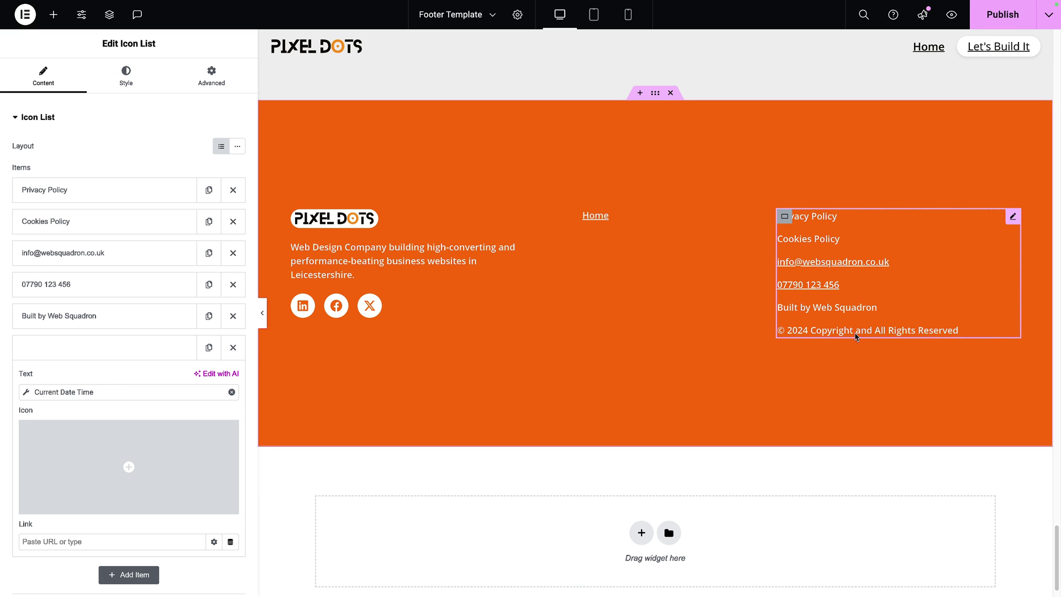
# Step: Review the footer and the page content above it at full width with the editing panel hidden, then restore the panel
pyautogui.hotkey('ctrl', 'p')
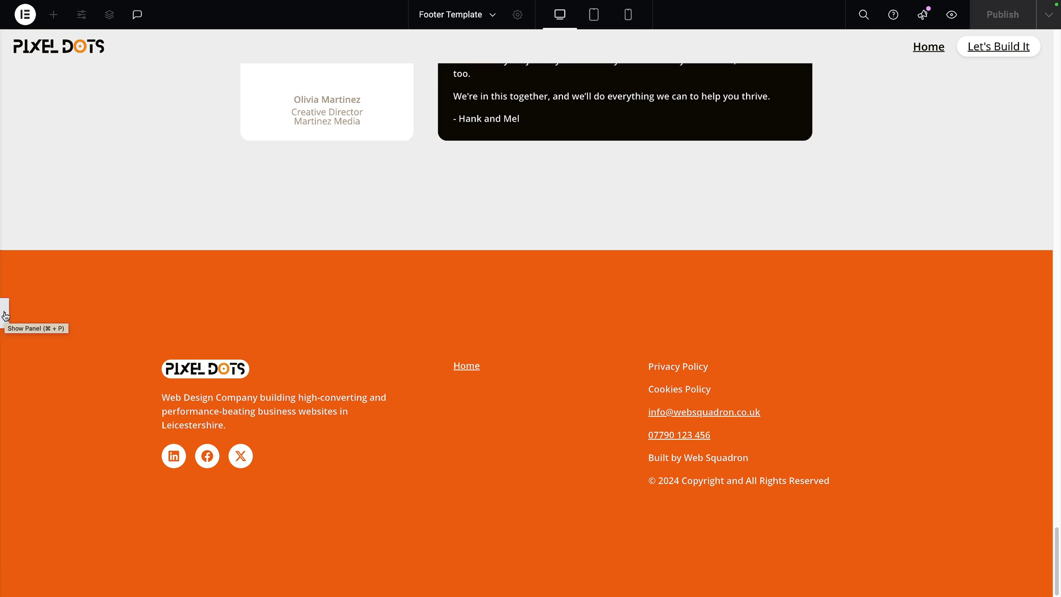
pyautogui.scroll(6, 519, 343)
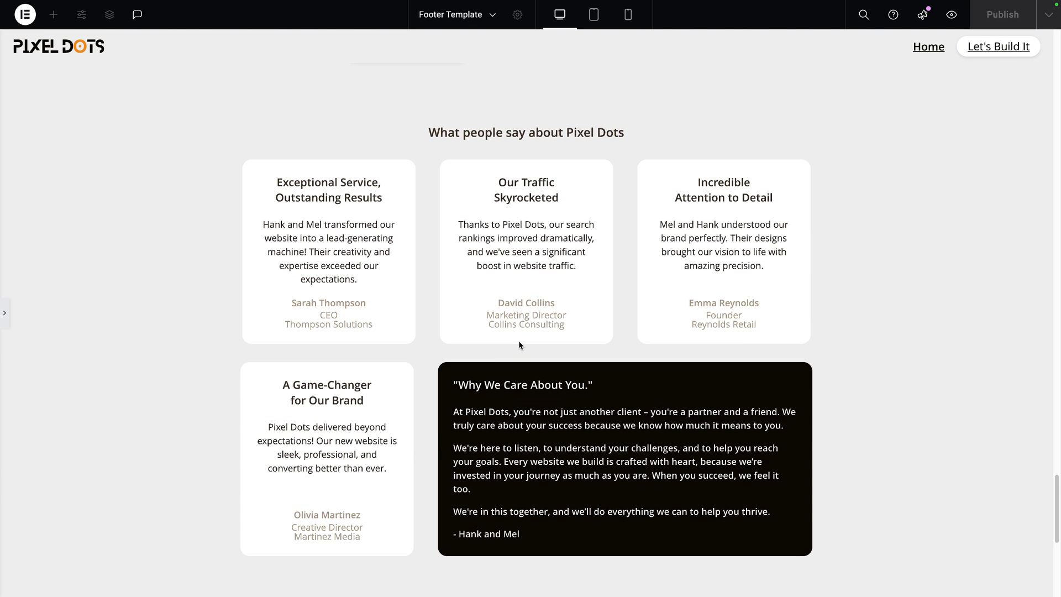
pyautogui.scroll(4, 518, 345)
pyautogui.scroll(-8, 519, 344)
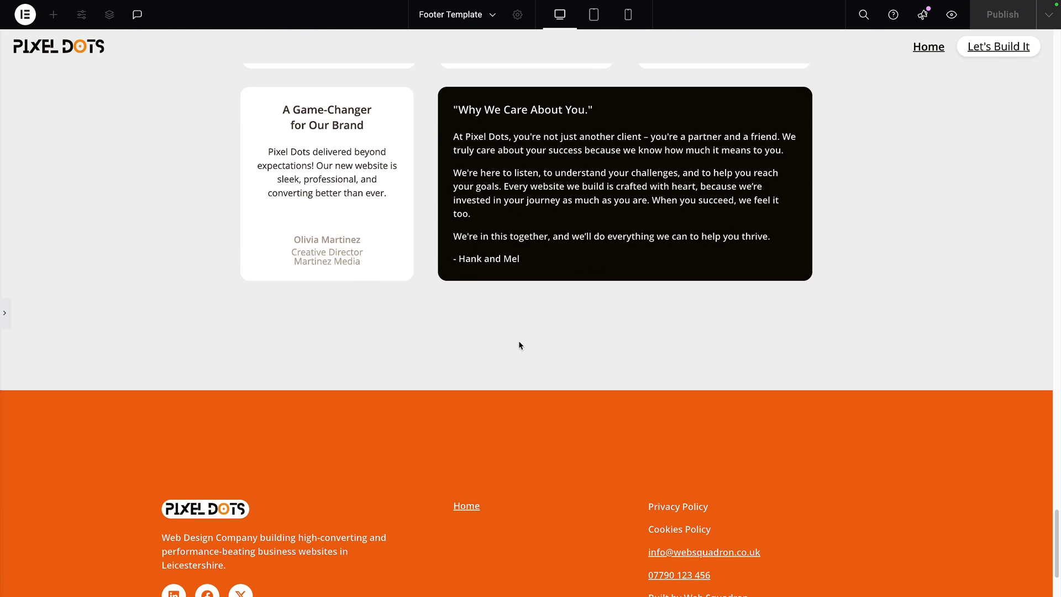
pyautogui.press('super+p')
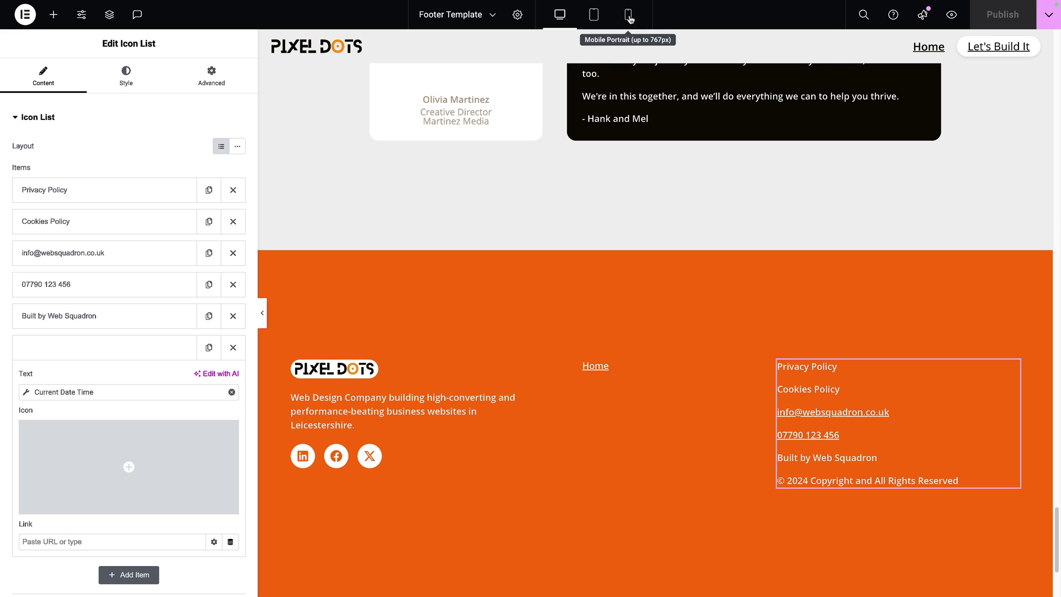
# Step: In the mobile portrait view, set the outer footer container's padding to 60 px top and bottom and 20 px right and left
pyautogui.click(629, 17)
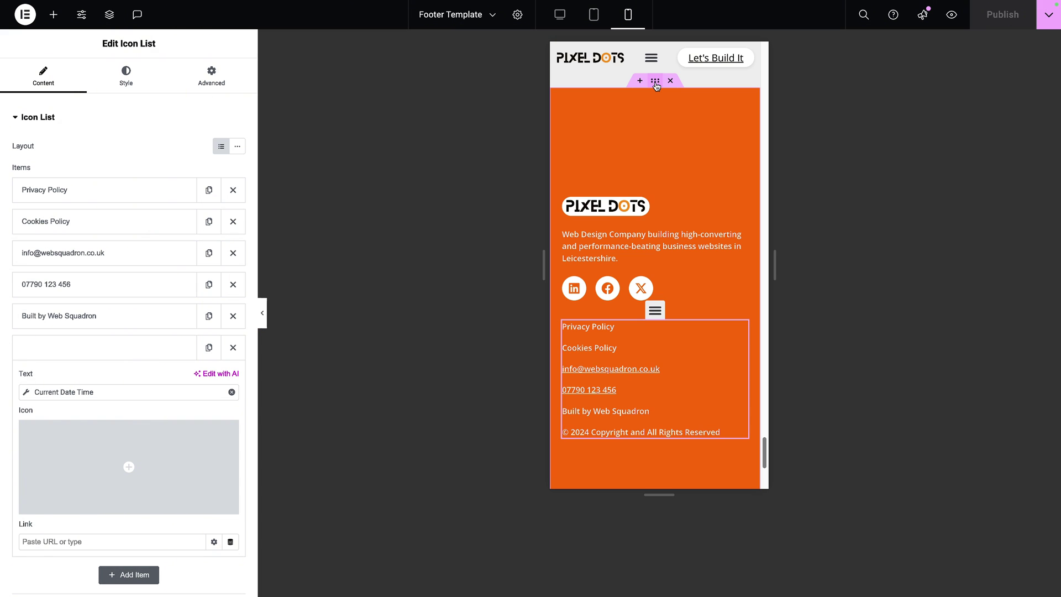
pyautogui.click(195, 91)
pyautogui.write('6')
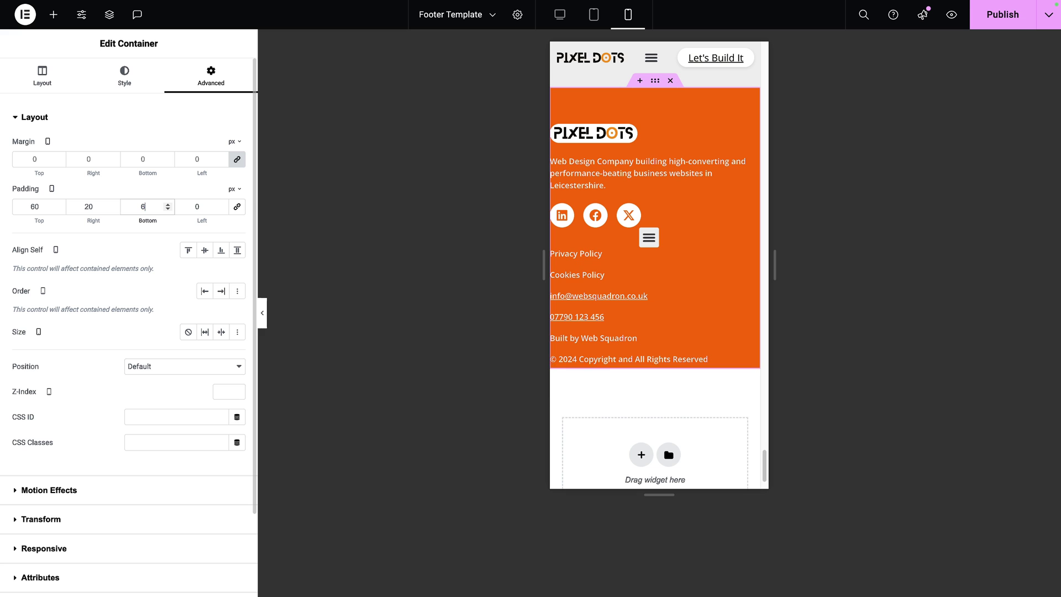
pyautogui.write('0')
pyautogui.press('Tab')
pyautogui.write('20')
pyautogui.click(686, 199)
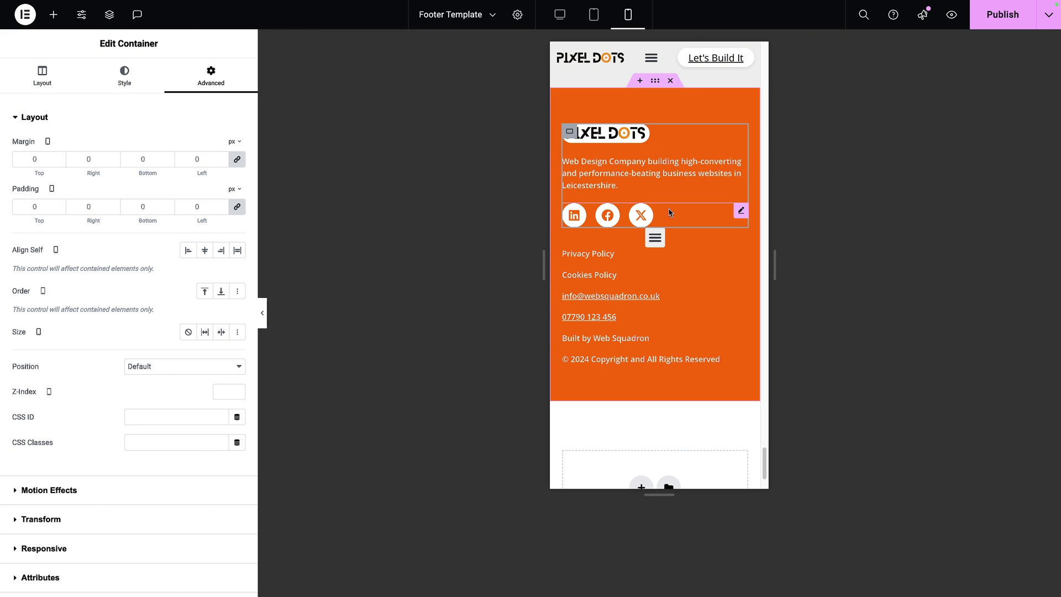
pyautogui.click(681, 242)
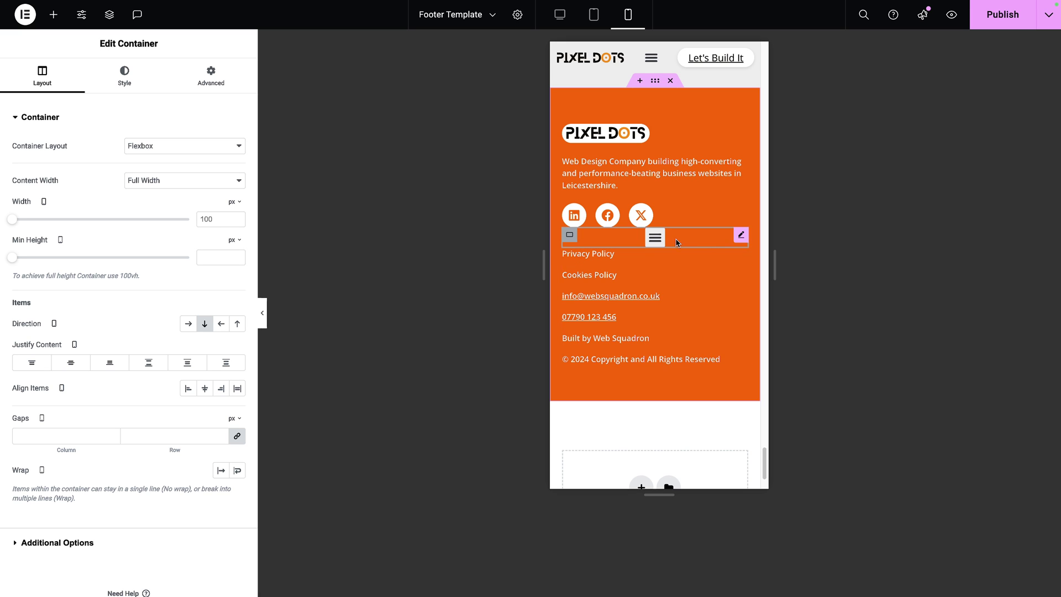
pyautogui.click(739, 257)
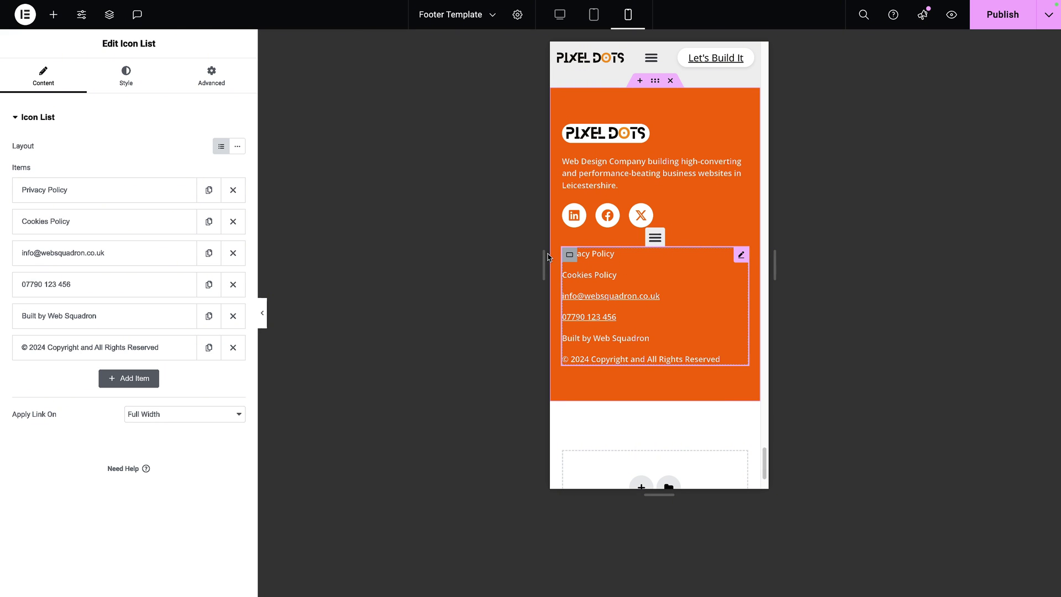
# Step: Unlink the outer footer container's gaps in the mobile view and set its row gap to 30 px
pyautogui.click(656, 82)
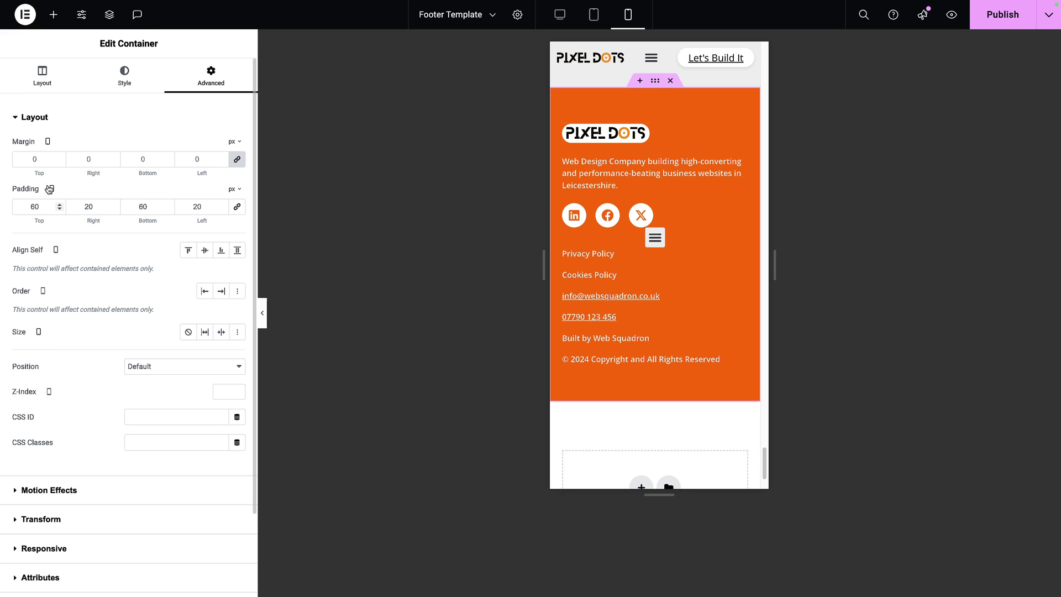
pyautogui.click(44, 81)
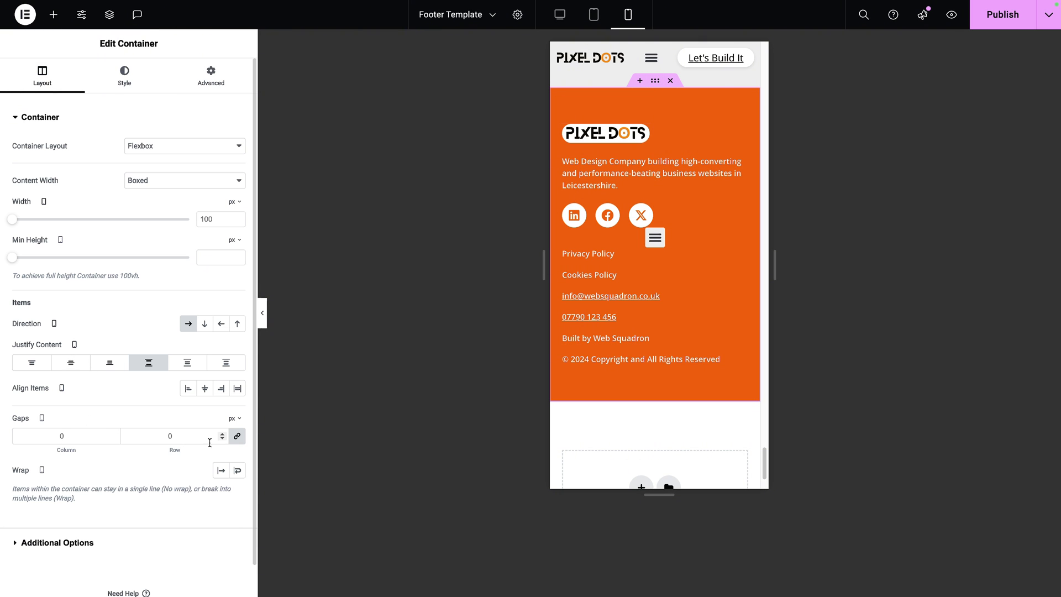
pyautogui.click(238, 438)
pyautogui.click(180, 436)
pyautogui.press('BackSpace')
pyautogui.write('30')
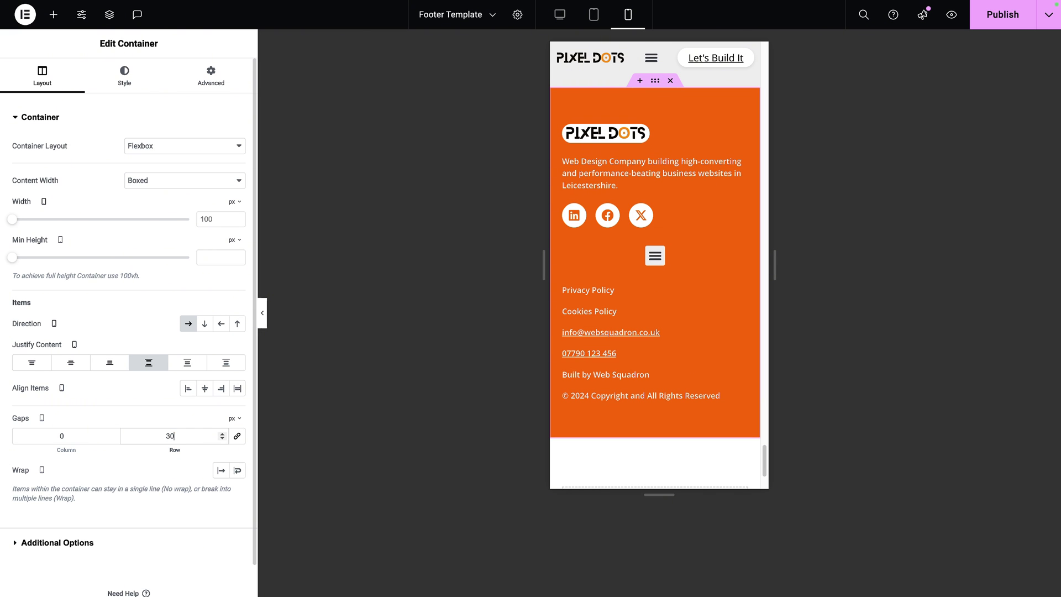
# Step: Align the footer menu's hamburger toggle to the left of its column
pyautogui.click(690, 256)
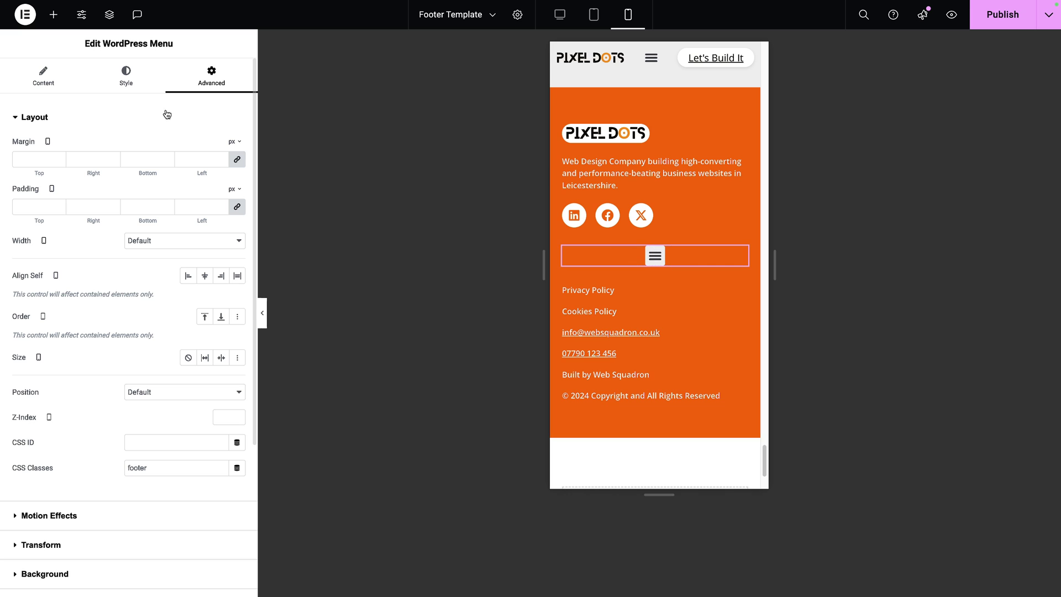
pyautogui.click(45, 80)
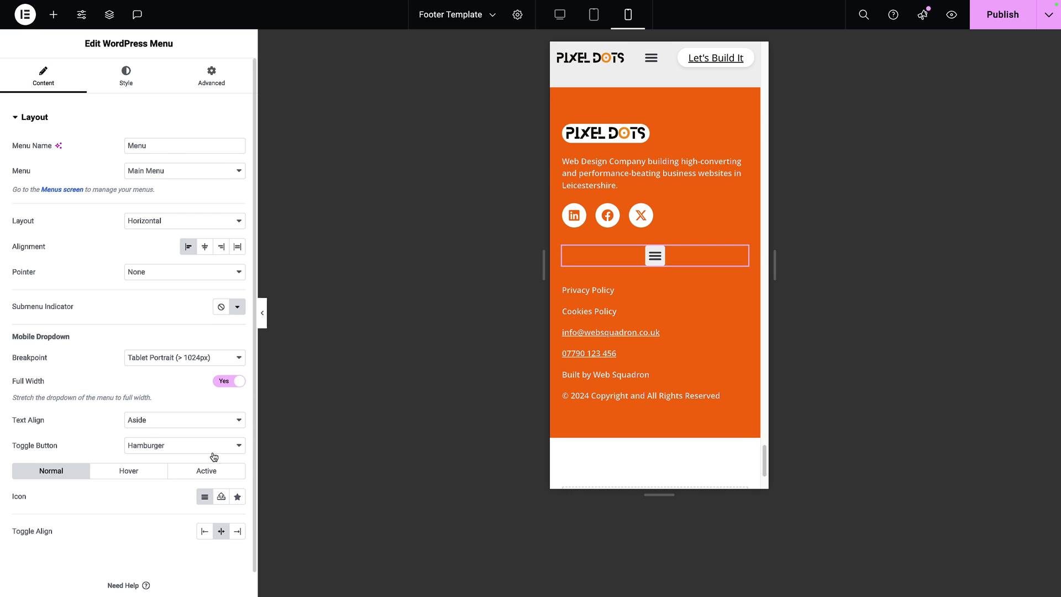
pyautogui.scroll(-1, 193, 476)
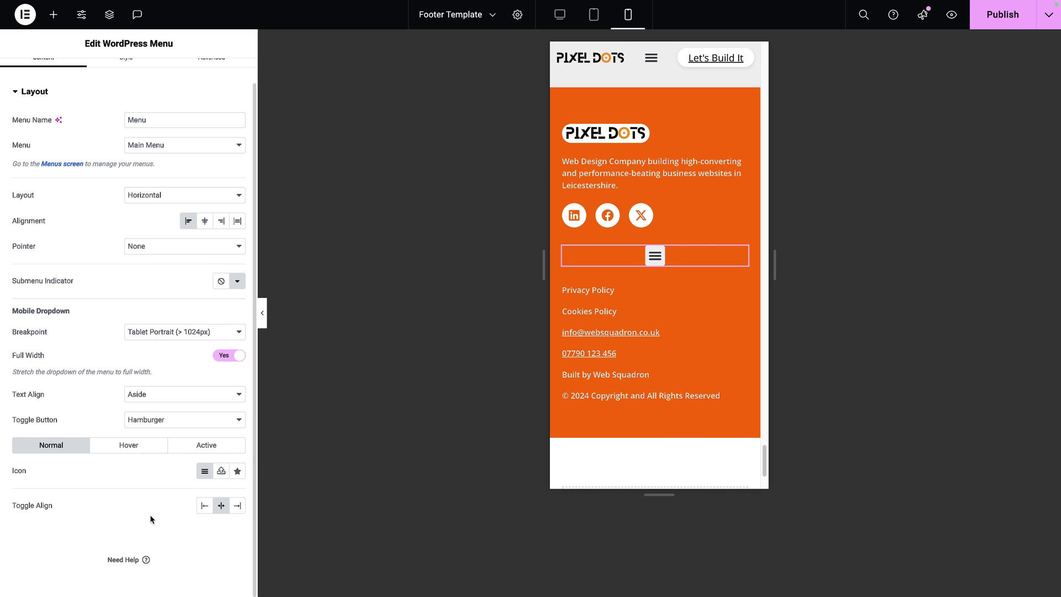
pyautogui.click(205, 509)
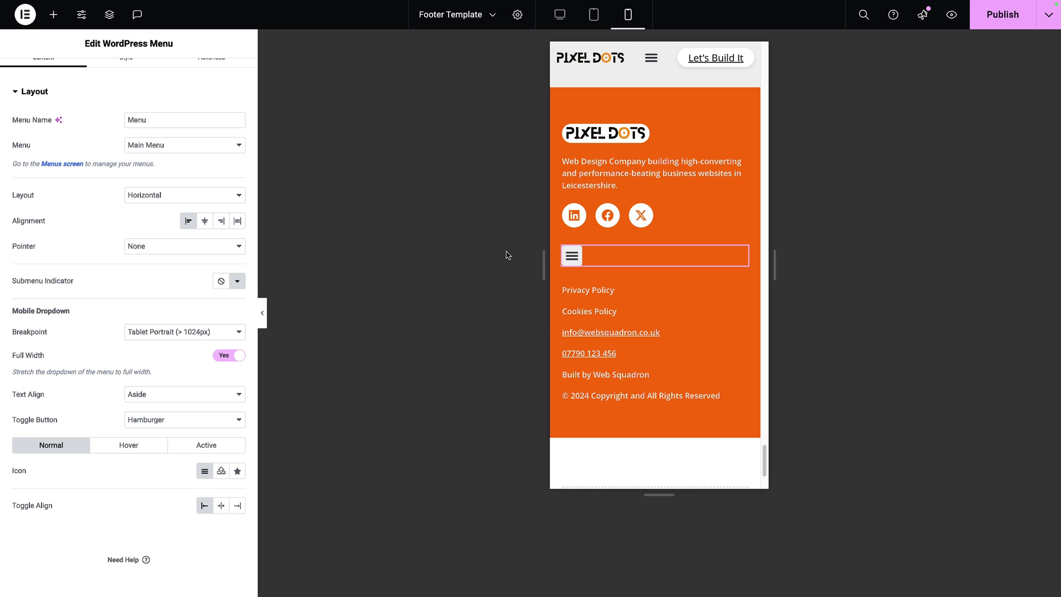
# Step: Set the footer menu's mobile dropdown breakpoint to None and switch back to the desktop view
pyautogui.click(196, 332)
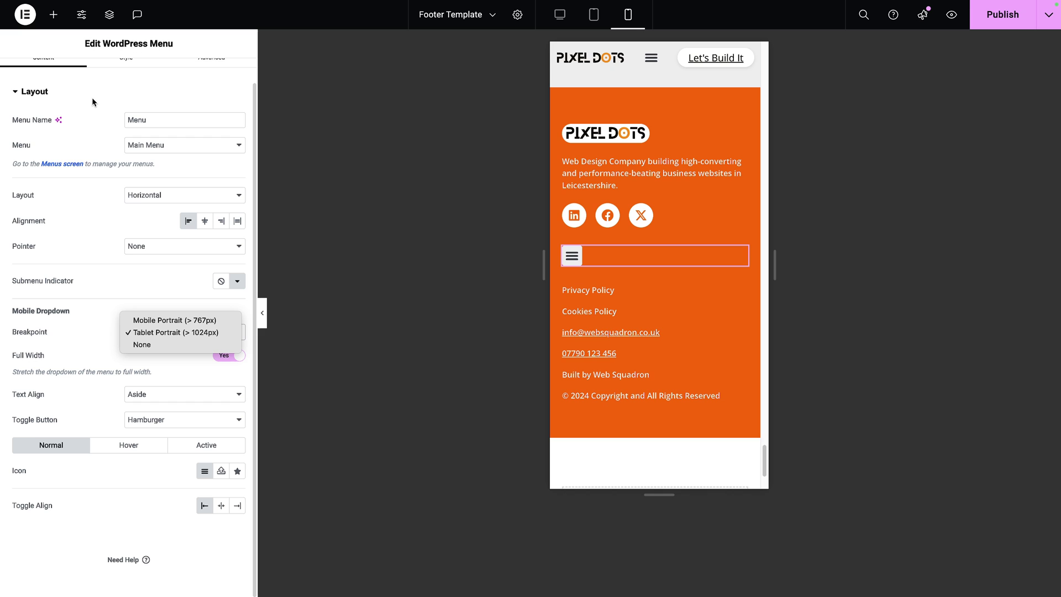
pyautogui.click(138, 344)
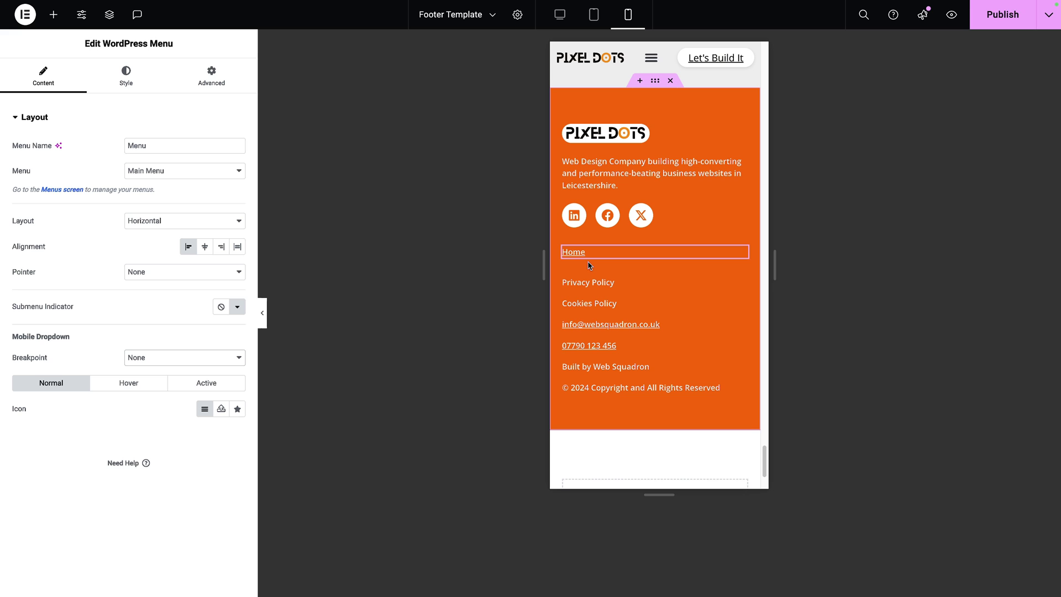
pyautogui.hotkey('ctrl', 'shift', 'm')
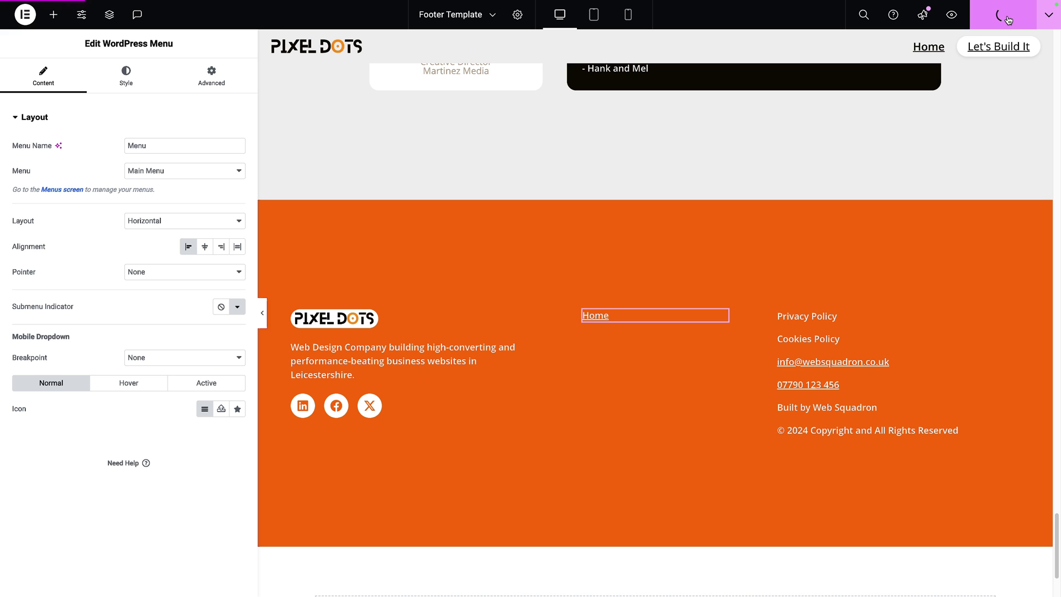